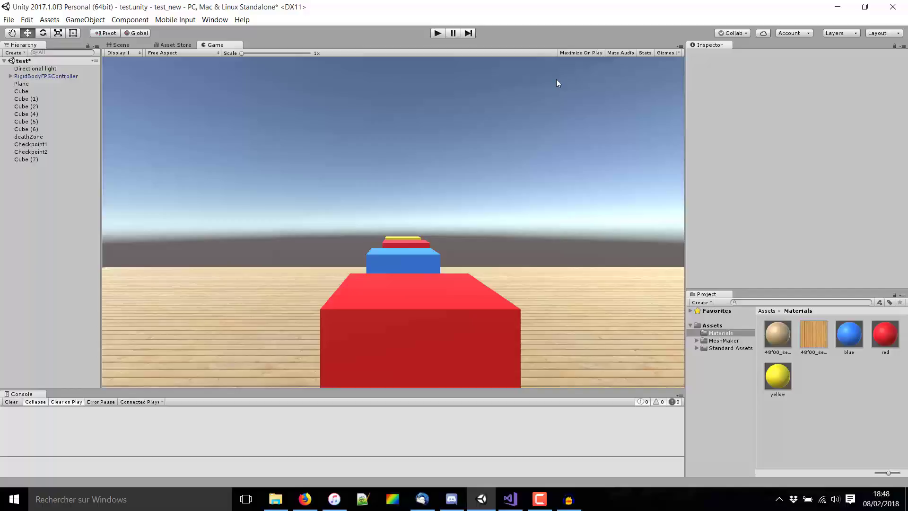
- Run the game and walk the player off the platform into the deathZone to test respawning
{"action": "left_click", "coordinate": [438, 33]}
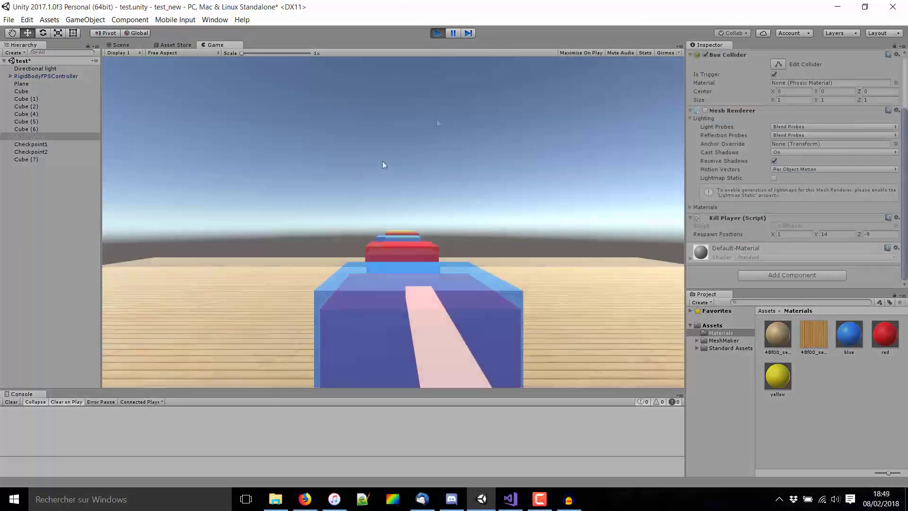
{"action": "left_click", "coordinate": [382, 161]}
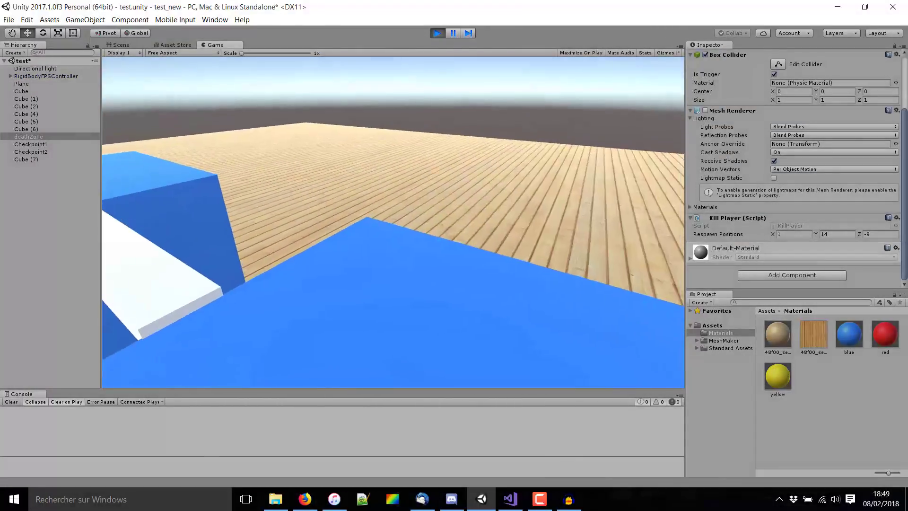
{"action": "key", "text": "w"}
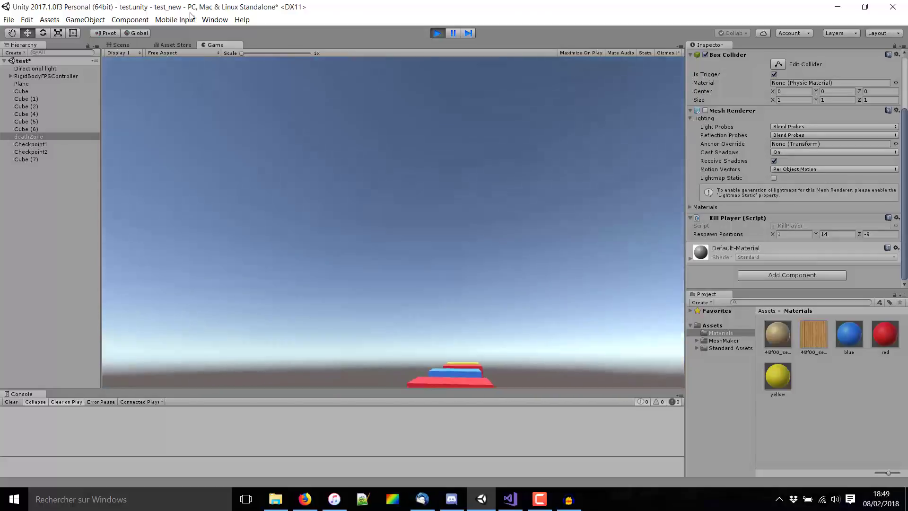
{"action": "key", "text": "Escape"}
{"action": "left_click", "coordinate": [132, 46]}
{"action": "mouse_move", "coordinate": [284, 213]}
{"action": "left_mouse_down", "text": "alt"}
{"action": "mouse_move", "coordinate": [325, 248]}
{"action": "mouse_move", "coordinate": [566, 157]}
{"action": "left_mouse_up", "text": "alt"}
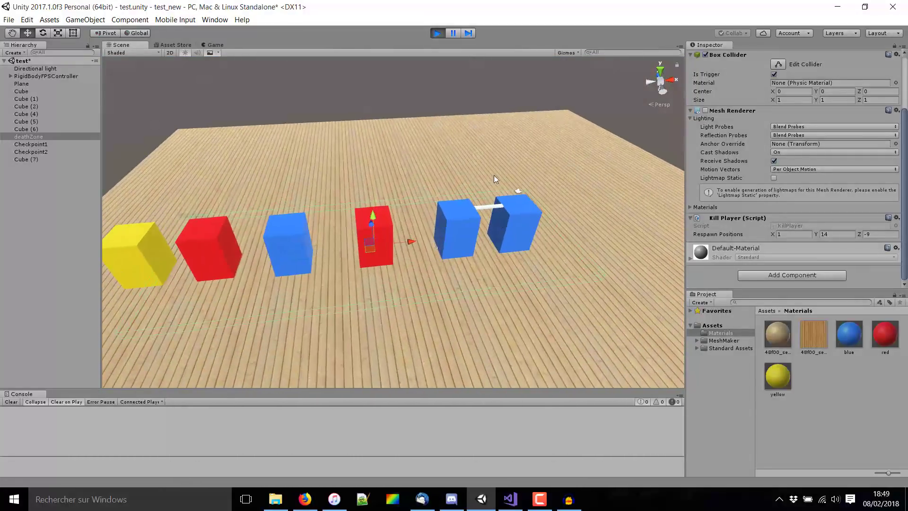
{"action": "left_click_drag", "start_coordinate": [529, 198], "coordinate": [502, 199], "text": "alt"}
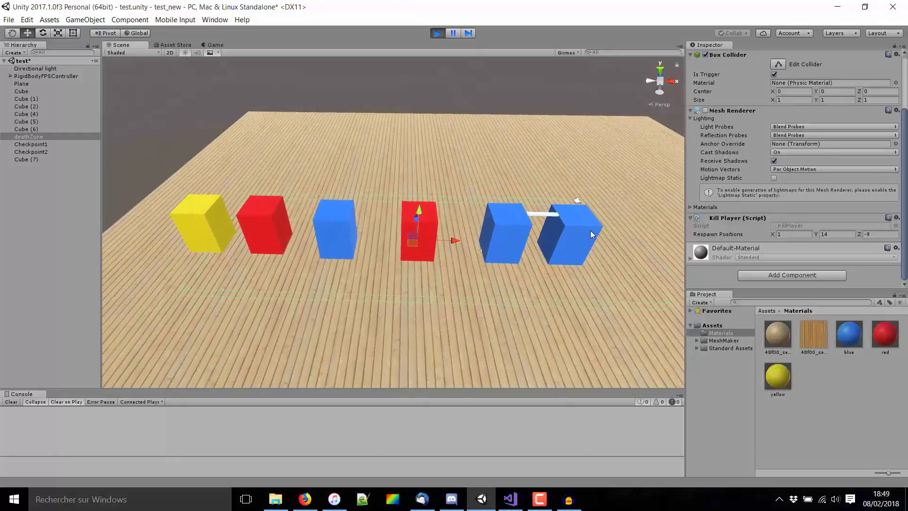
{"action": "left_click_drag", "start_coordinate": [593, 234], "coordinate": [558, 208], "text": "alt"}
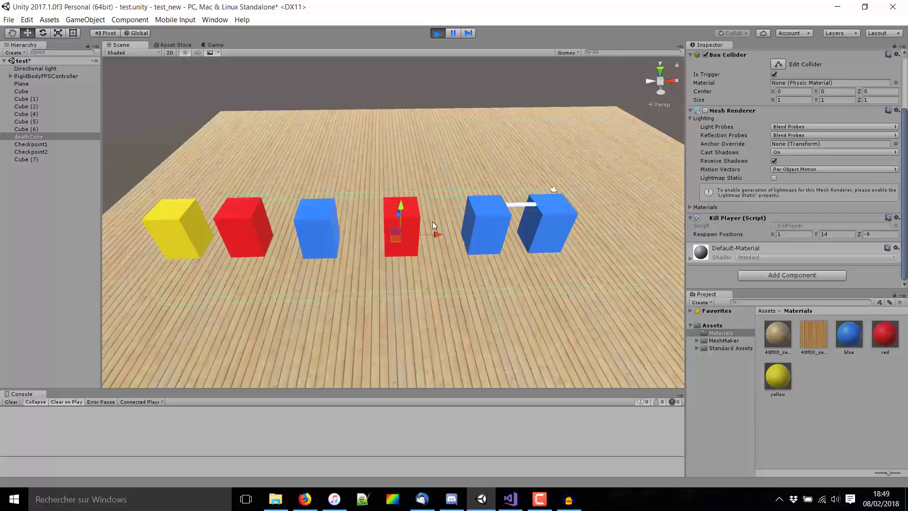
{"action": "mouse_move", "coordinate": [432, 221]}
{"action": "right_mouse_down"}
{"action": "mouse_move", "coordinate": [434, 194]}
{"action": "mouse_move", "coordinate": [444, 194]}
{"action": "right_mouse_up"}
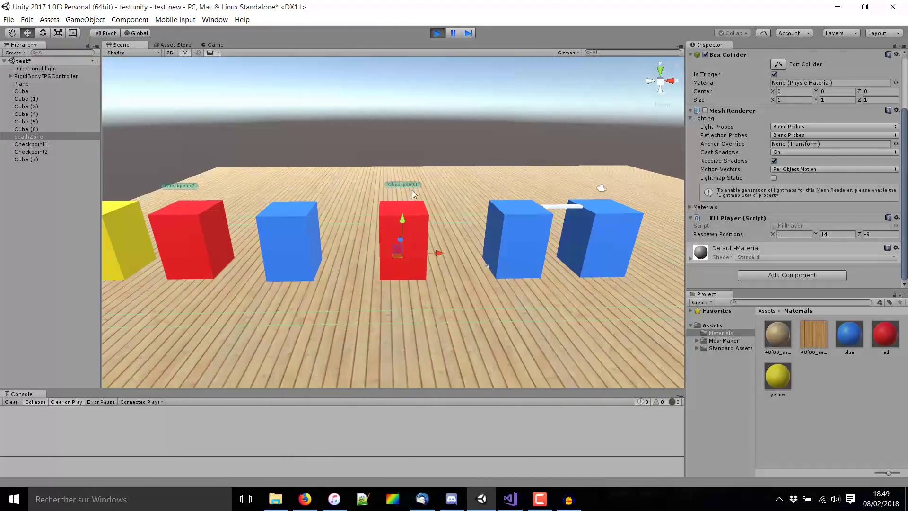
{"action": "mouse_move", "coordinate": [413, 190]}
{"action": "left_mouse_down", "text": "alt"}
{"action": "mouse_move", "coordinate": [460, 198]}
{"action": "mouse_move", "coordinate": [224, 201]}
{"action": "left_mouse_up", "text": "alt"}
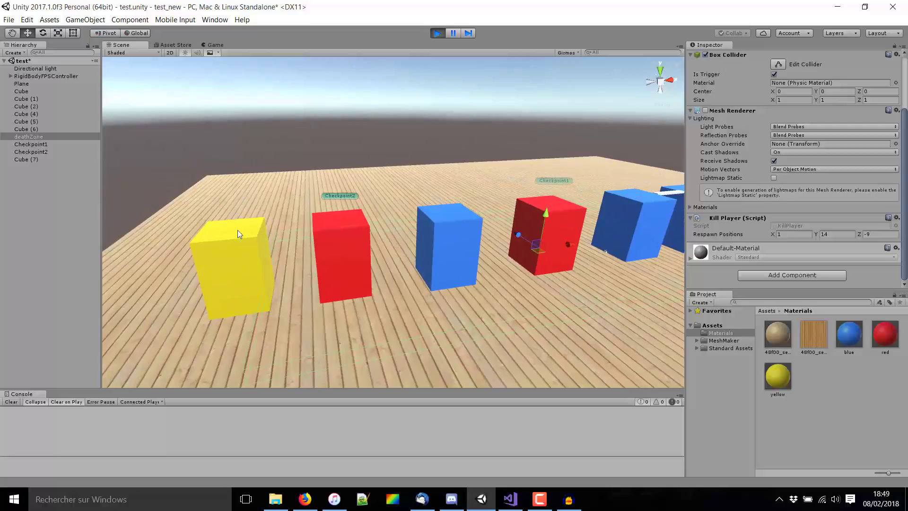
{"action": "left_click_drag", "start_coordinate": [402, 229], "coordinate": [405, 105], "text": "alt"}
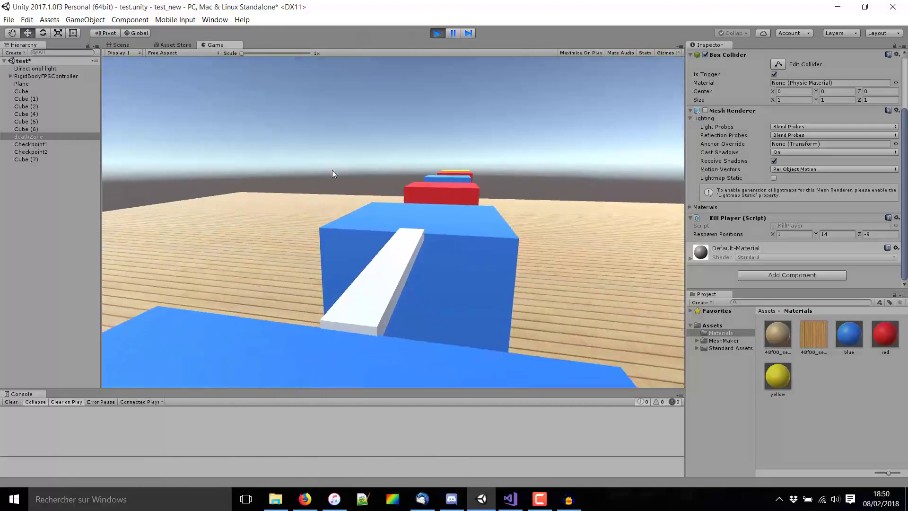
- Walk the player across the blue platform onto red Checkpoint1, setting respawn to -16.58, 14.98, -8.515817
{"action": "left_click", "coordinate": [334, 174]}
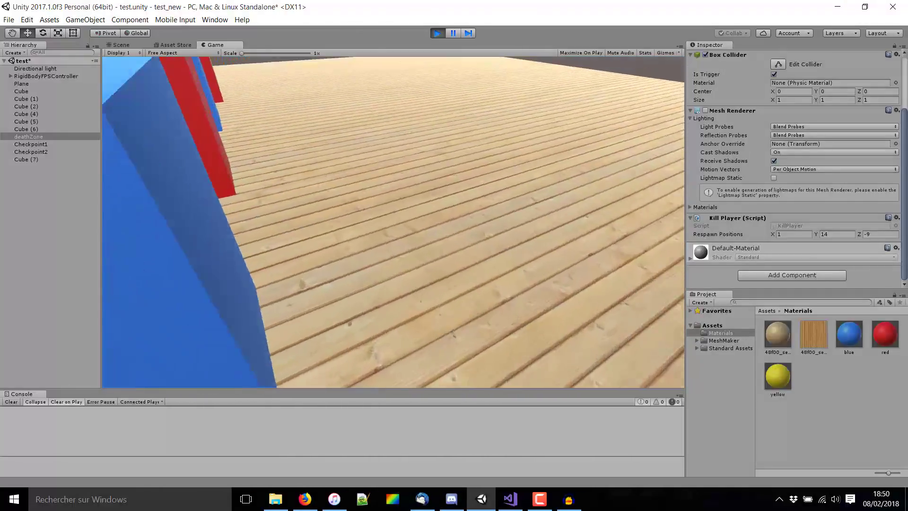
{"action": "key", "text": "w"}
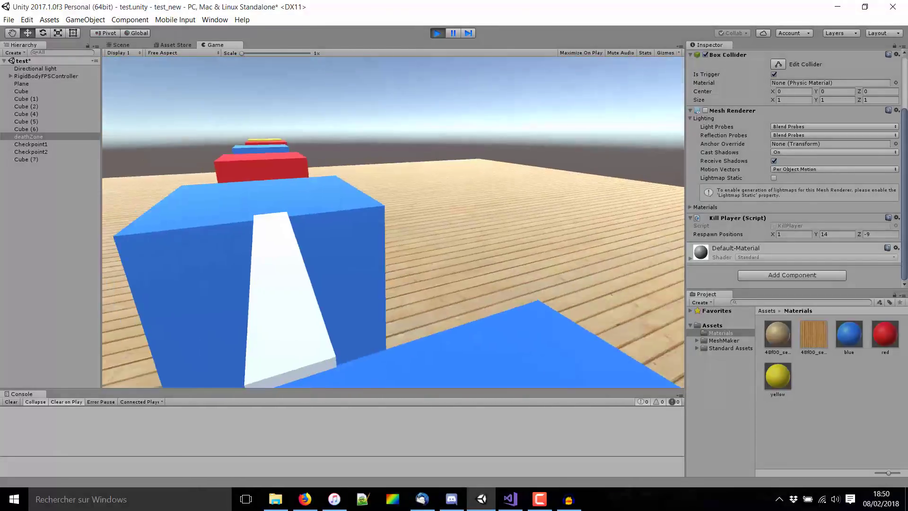
{"action": "key", "text": "w"}
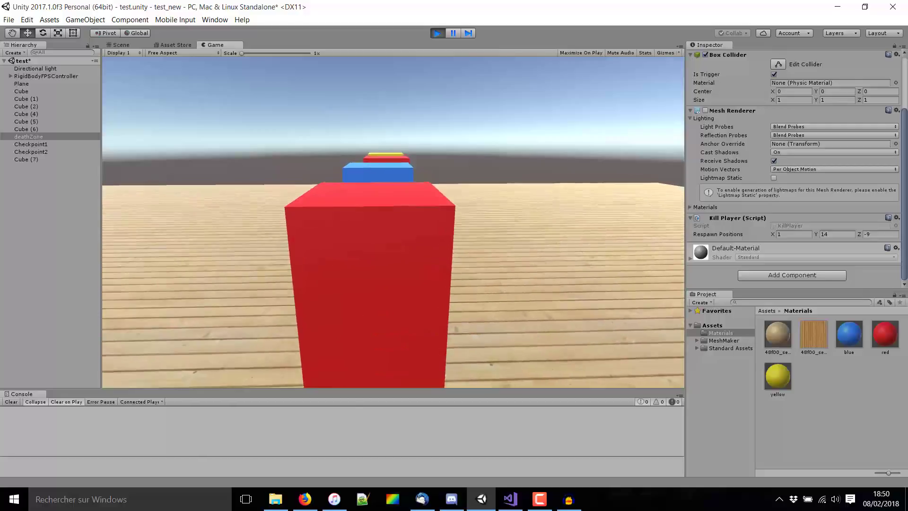
{"action": "key", "text": "w"}
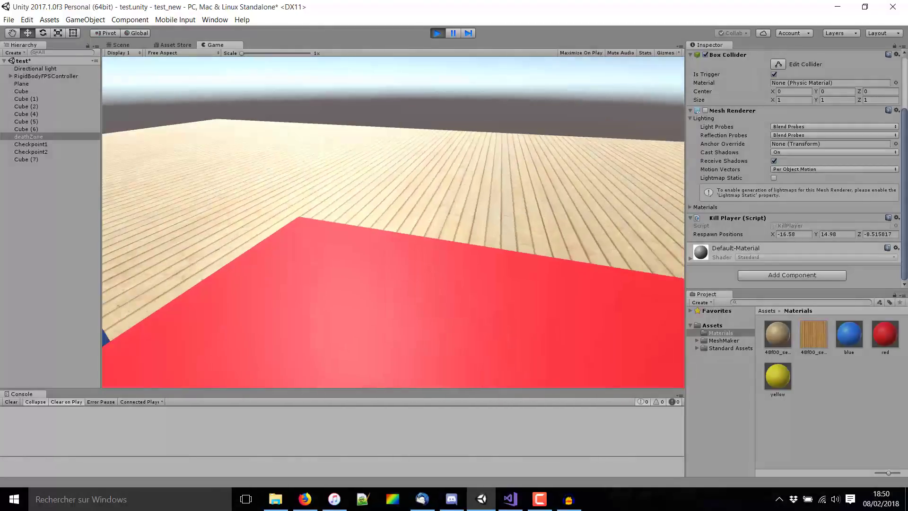
{"action": "key", "text": "a"}
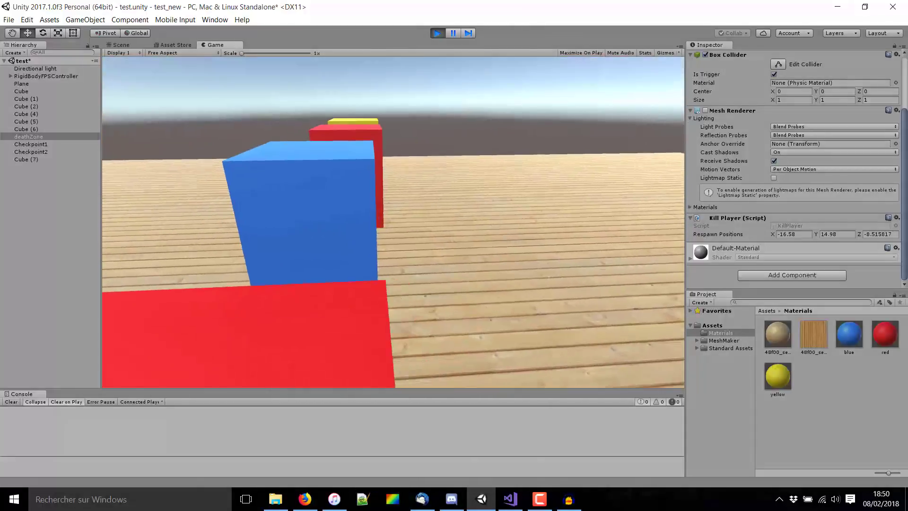
{"action": "key", "text": "w"}
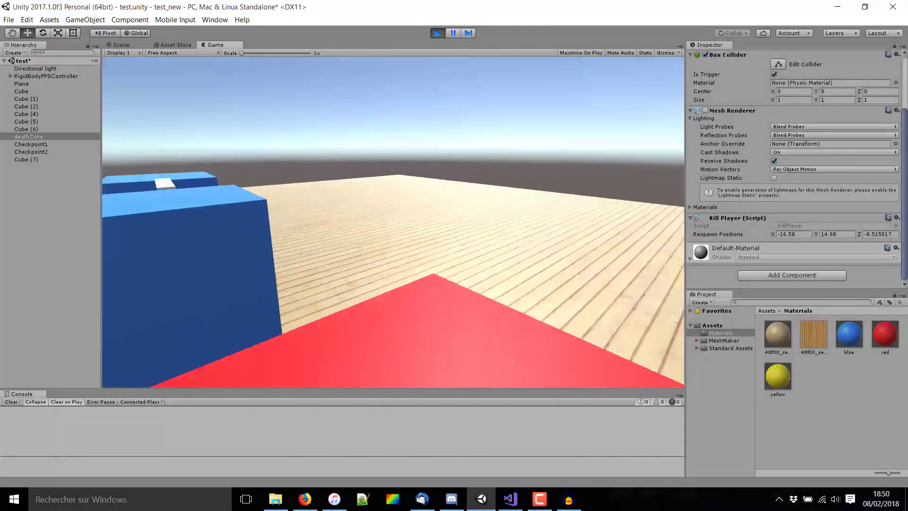
{"action": "key", "text": "w"}
{"action": "key", "text": "w"}
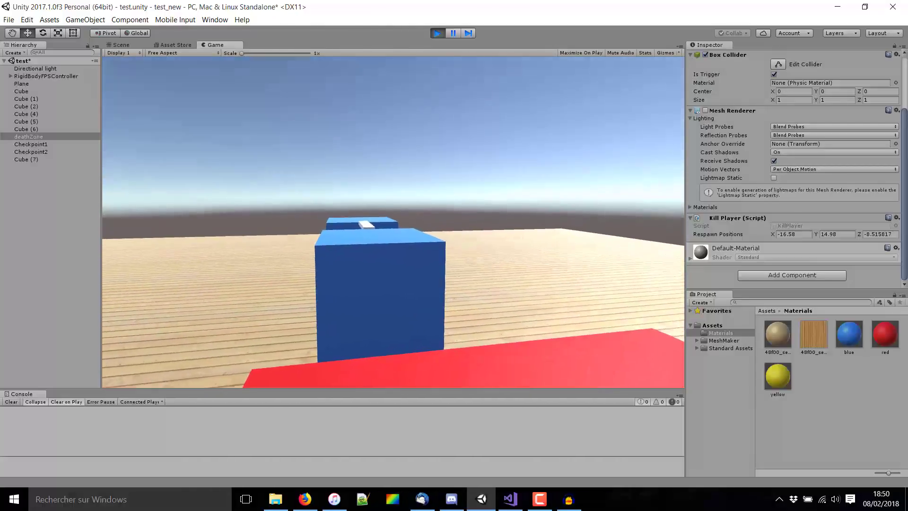
- Move around the blue cubes on the plank floor and jump onto a blue cube
{"action": "key", "text": "w"}
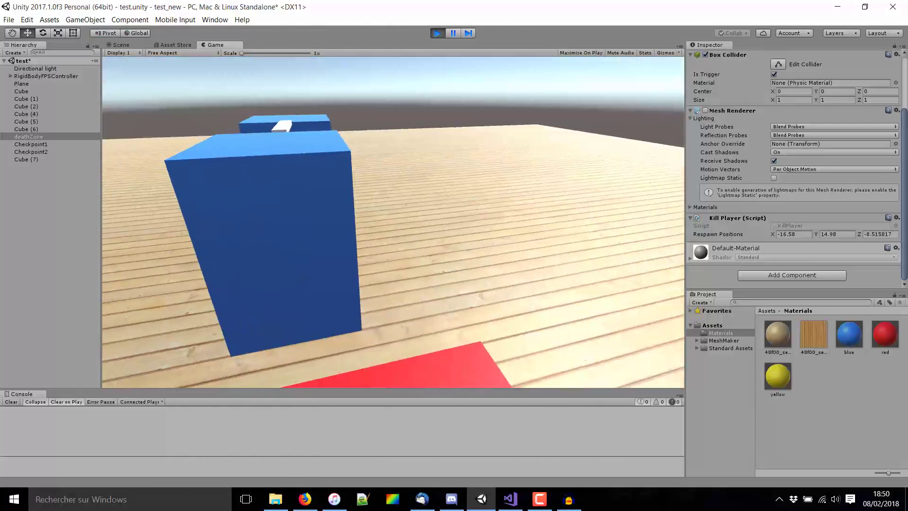
{"action": "key", "text": "w"}
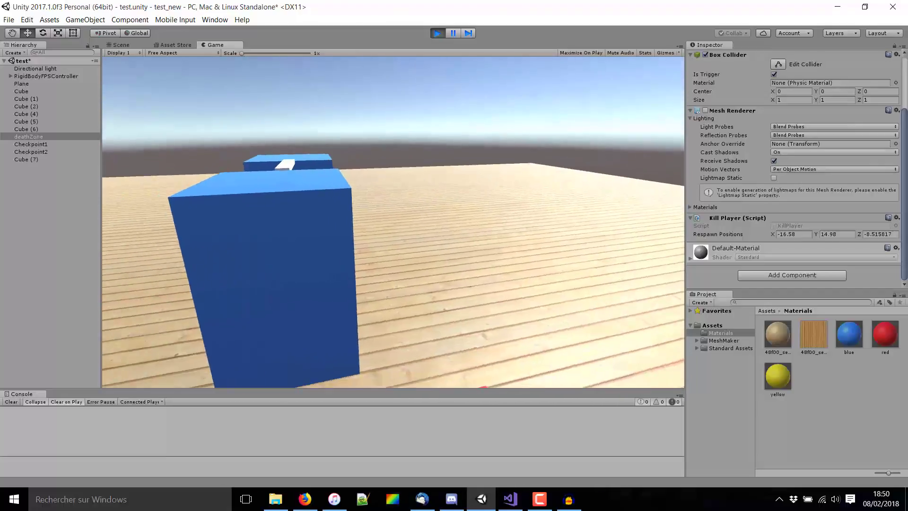
{"action": "key", "text": "w"}
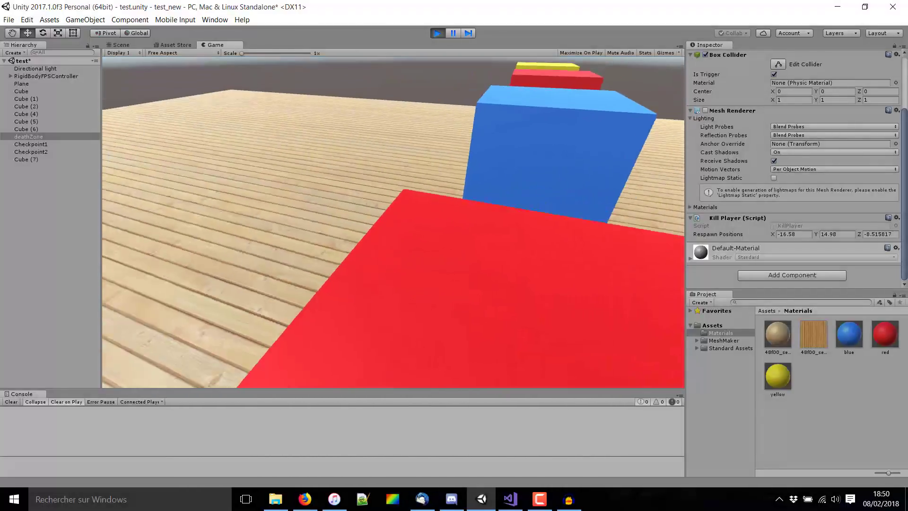
{"action": "key", "text": "w"}
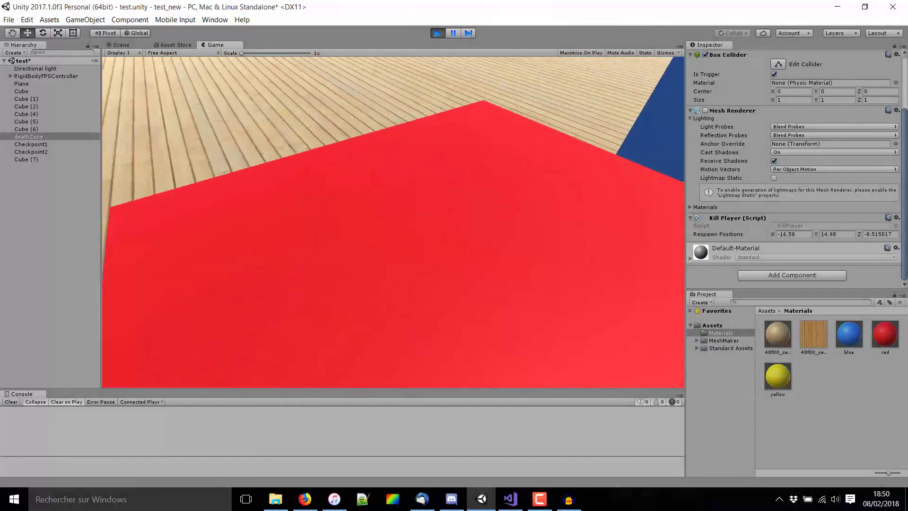
{"action": "key", "text": "w"}
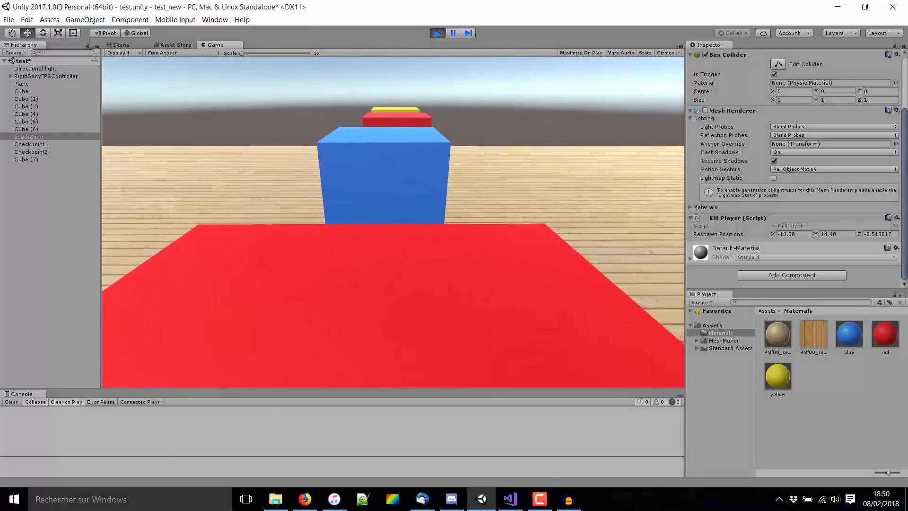
{"action": "key", "text": "space"}
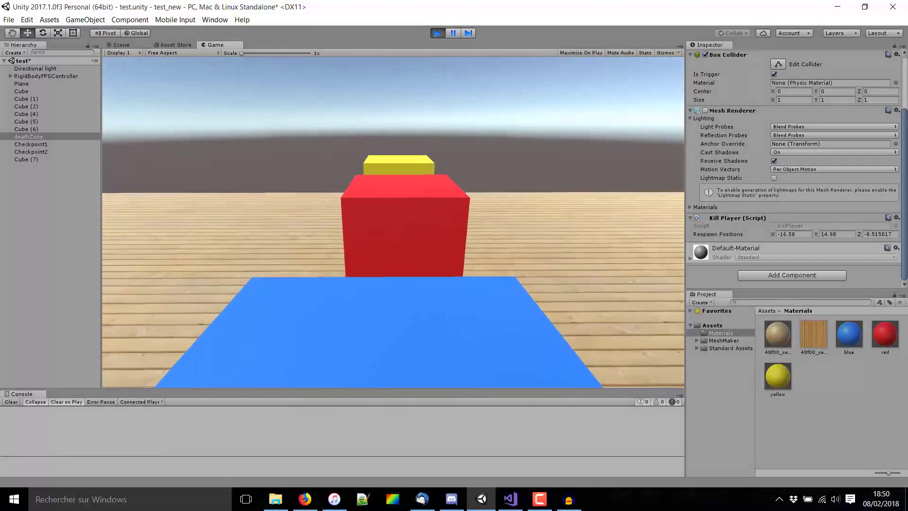
{"action": "key", "text": "w"}
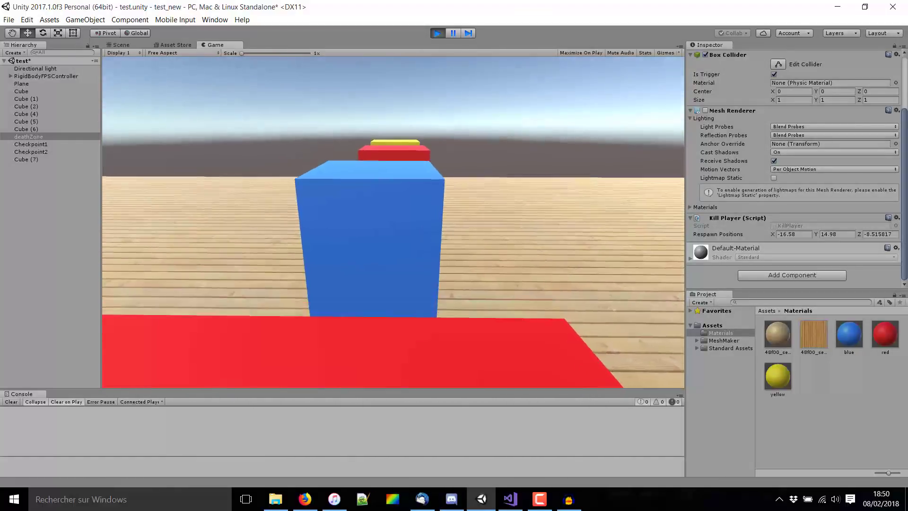
- Jump across the cubes to Checkpoint2 so respawn X becomes -35, then fall off to test respawning
{"action": "key", "text": "space"}
{"action": "key", "text": "space"}
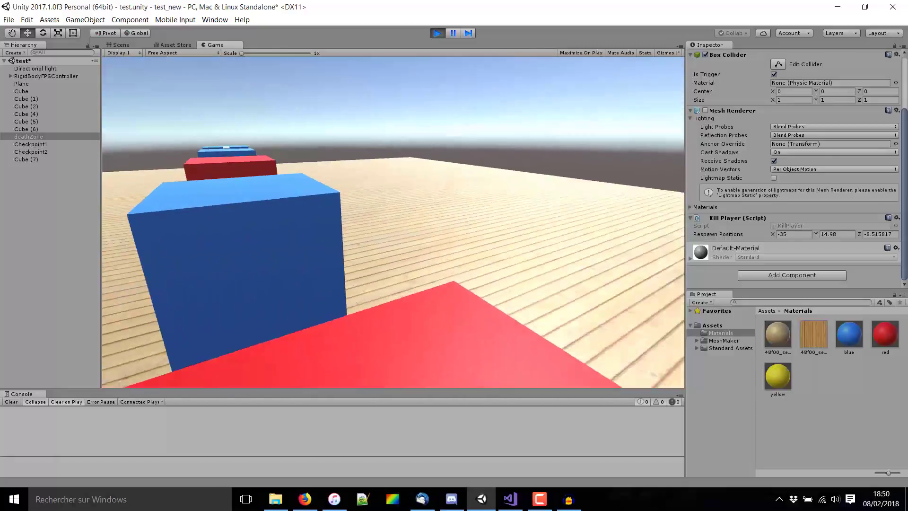
{"action": "key", "text": "w"}
{"action": "key", "text": "w"}
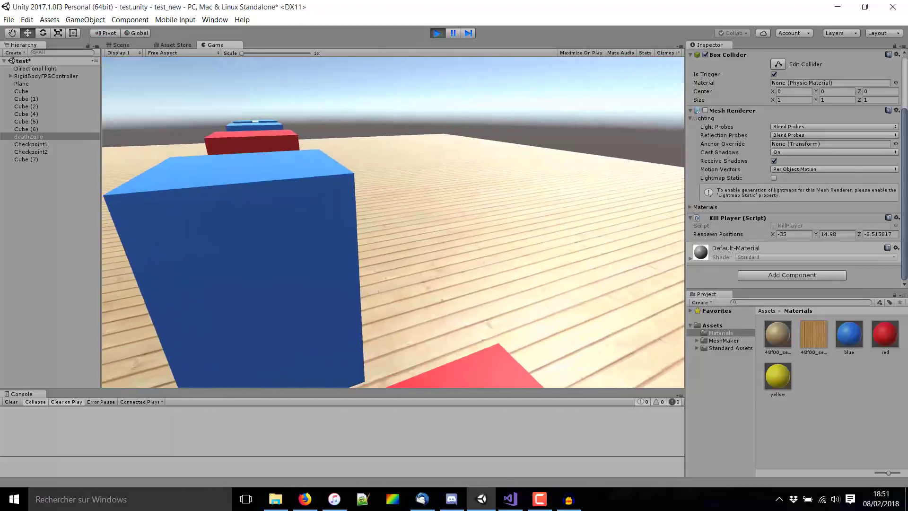
{"action": "key", "text": "w"}
{"action": "key", "text": "w"}
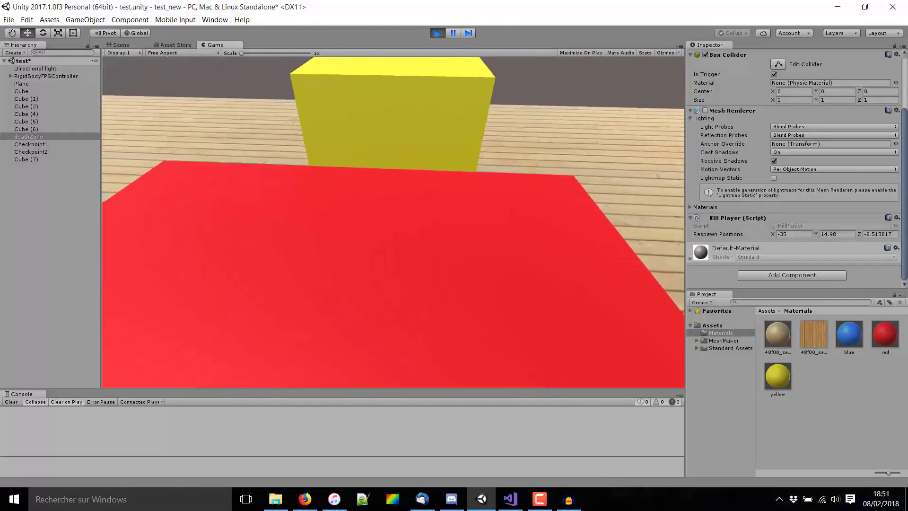
{"action": "key", "text": "w"}
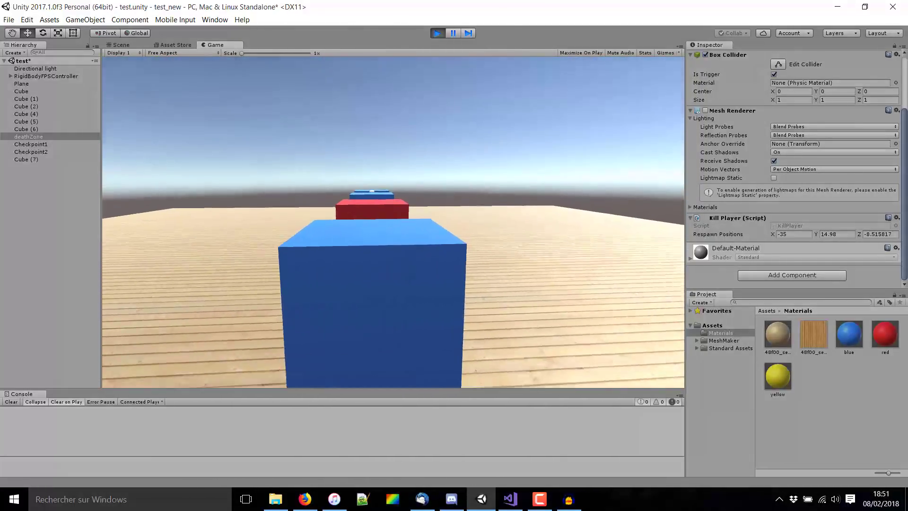
{"action": "key", "text": "w"}
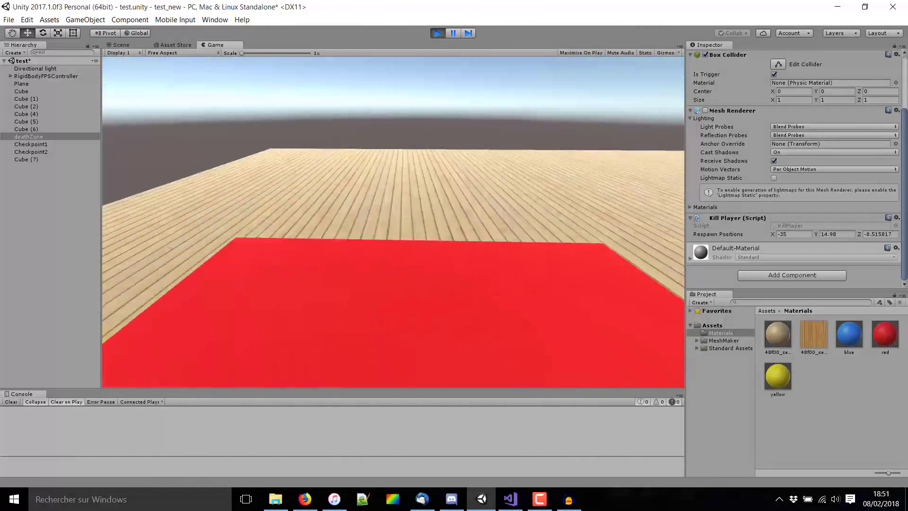
{"action": "key", "text": "w"}
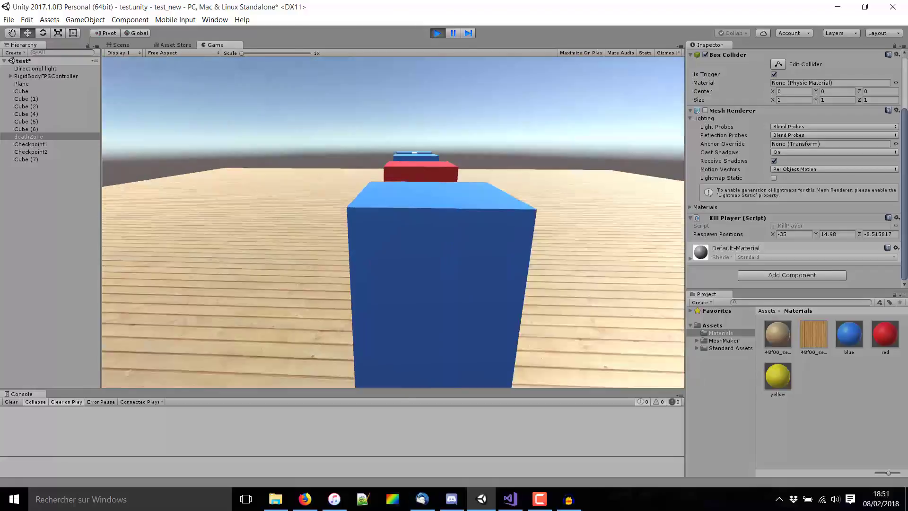
- Exit play mode and frame the cubes from a raised angle in the Scene view
{"action": "key", "text": "w"}
{"action": "key", "text": "ctrl+p"}
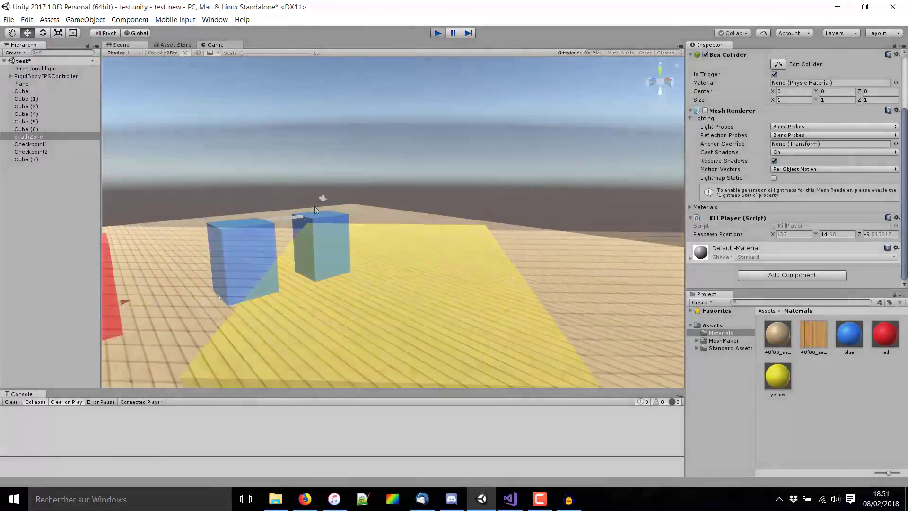
{"action": "mouse_move", "coordinate": [314, 207]}
{"action": "left_mouse_down", "text": "alt"}
{"action": "mouse_move", "coordinate": [226, 258]}
{"action": "mouse_move", "coordinate": [212, 256]}
{"action": "left_mouse_up", "text": "alt"}
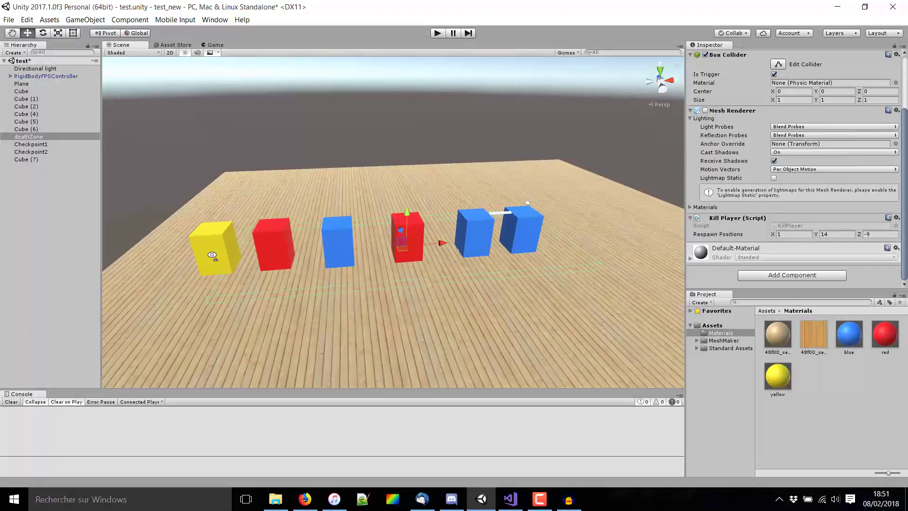
{"action": "left_click_drag", "start_coordinate": [212, 256], "coordinate": [212, 237], "text": "alt"}
{"action": "scroll", "coordinate": [740, 78], "scroll_direction": "up", "scroll_amount": 4}
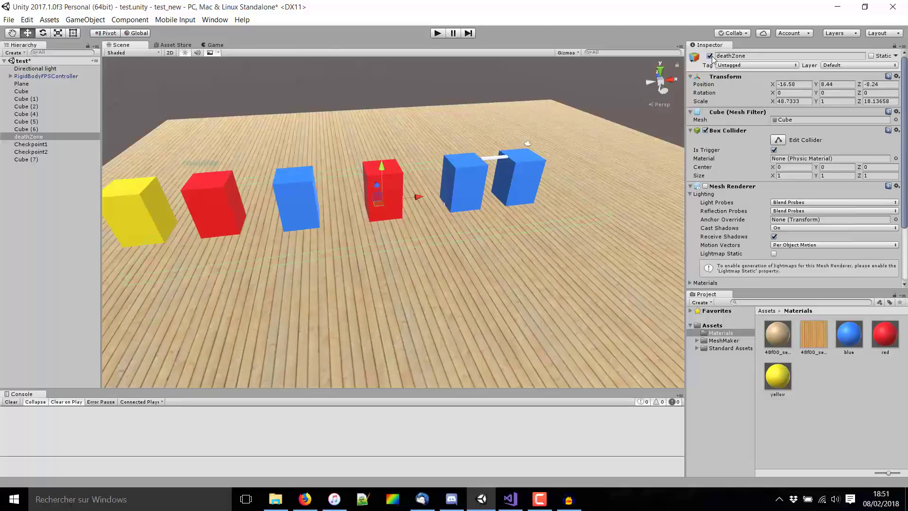
- Enable the deathZone's Mesh Renderer so it shows as a white slab, undoing an accidental move
{"action": "left_click", "coordinate": [705, 186]}
{"action": "mouse_move", "coordinate": [534, 189]}
{"action": "left_mouse_down", "text": "alt"}
{"action": "mouse_move", "coordinate": [508, 183]}
{"action": "mouse_move", "coordinate": [532, 230]}
{"action": "mouse_move", "coordinate": [539, 208]}
{"action": "left_mouse_up", "text": "alt"}
{"action": "left_click_drag", "start_coordinate": [412, 201], "coordinate": [363, 214]}
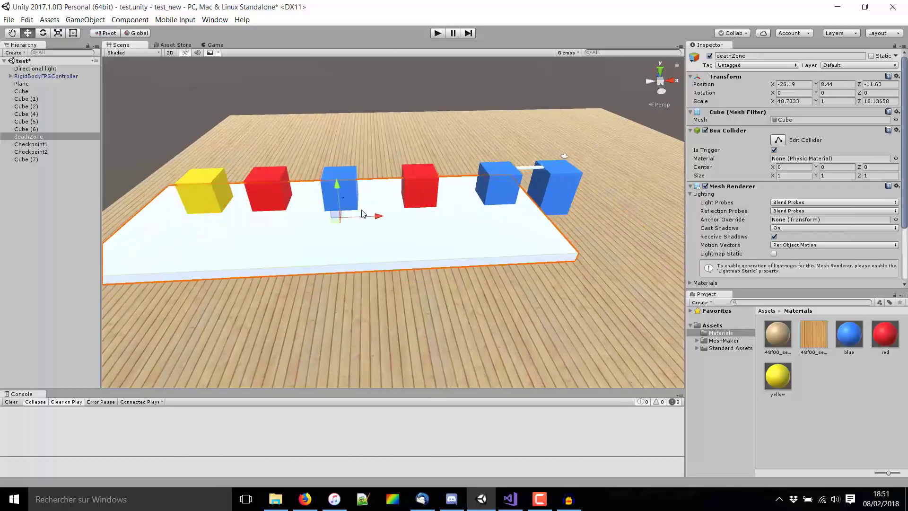
{"action": "key", "text": "ctrl+z"}
{"action": "key", "text": "ctrl+z"}
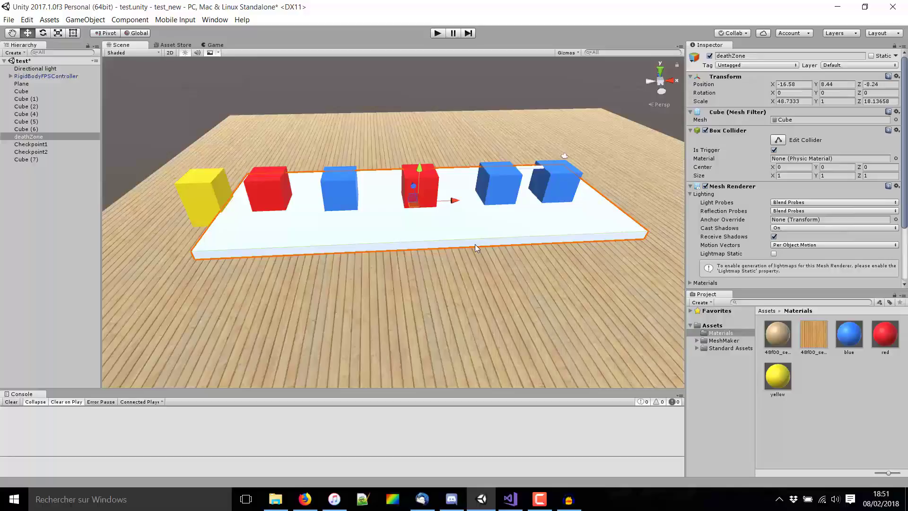
- Check the deathZone's Kill Player respawn position, now back at 1, 14, -9
{"action": "scroll", "coordinate": [483, 256], "scroll_direction": "up", "scroll_amount": 5}
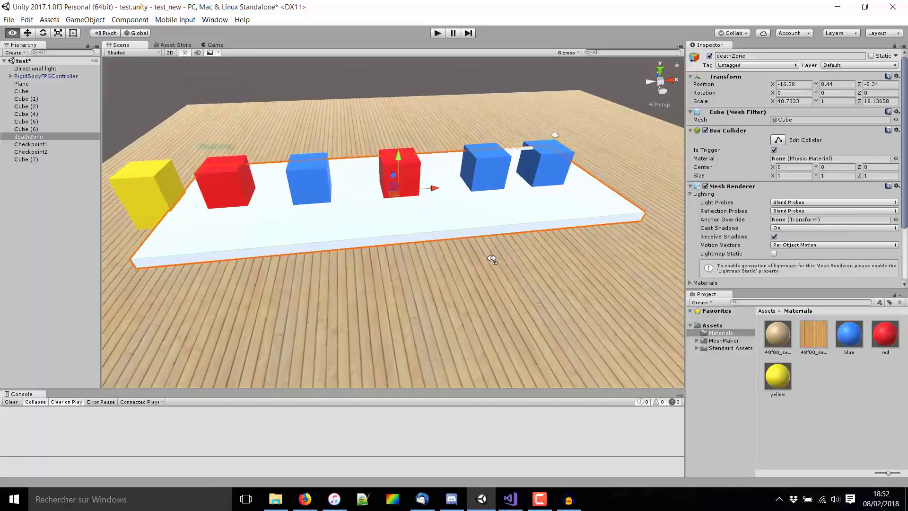
{"action": "scroll", "coordinate": [793, 209], "scroll_direction": "down", "scroll_amount": 3}
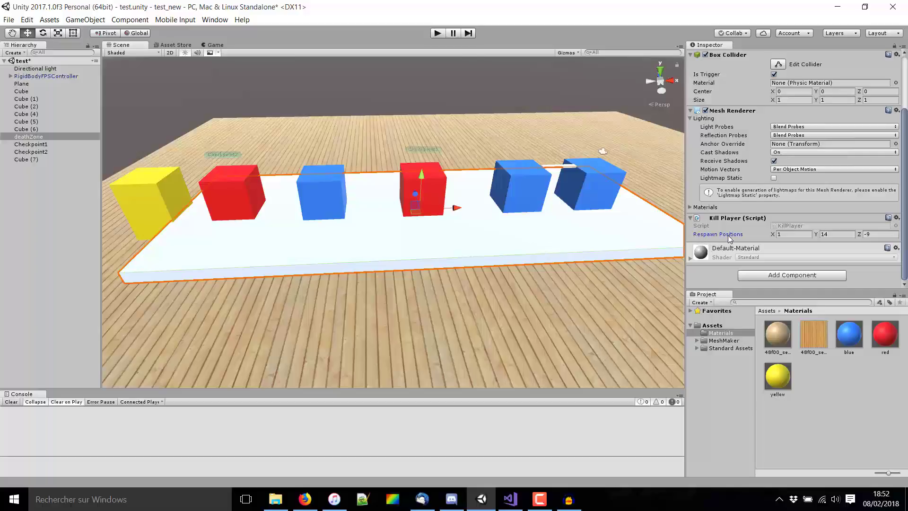
{"action": "left_click", "coordinate": [704, 239]}
{"action": "scroll", "coordinate": [440, 228], "scroll_direction": "down", "scroll_amount": 1}
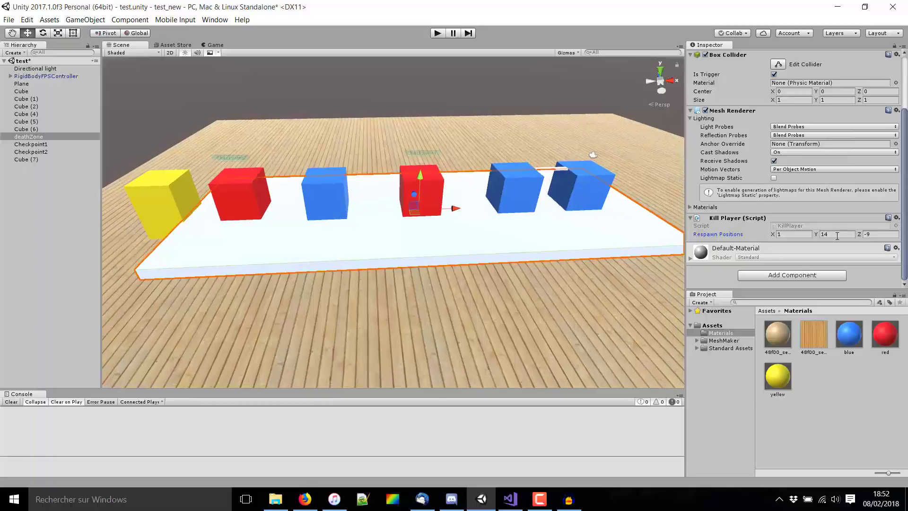
{"action": "left_click_drag", "start_coordinate": [476, 214], "coordinate": [476, 206], "text": "alt"}
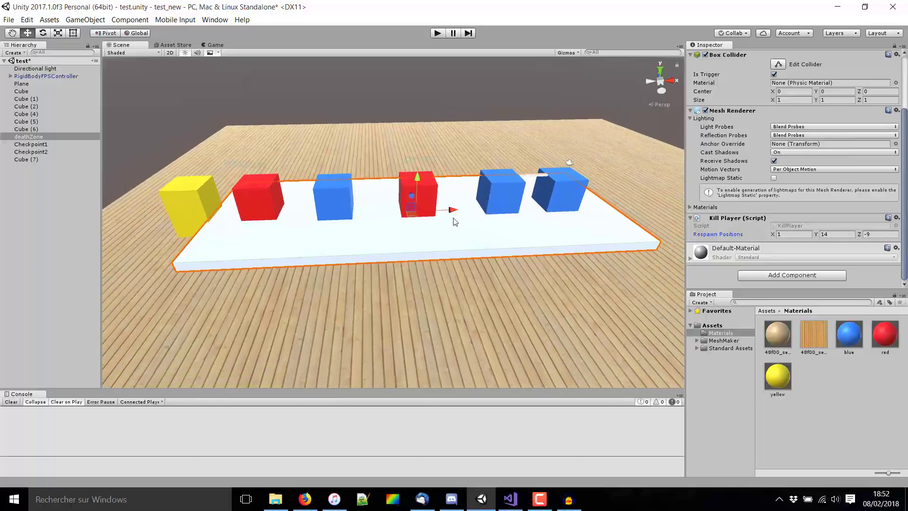
{"action": "right_click_drag", "start_coordinate": [475, 206], "coordinate": [516, 182]}
- Select Checkpoint1 and inspect it through both the Game camera and the Scene view
{"action": "left_click", "coordinate": [305, 171]}
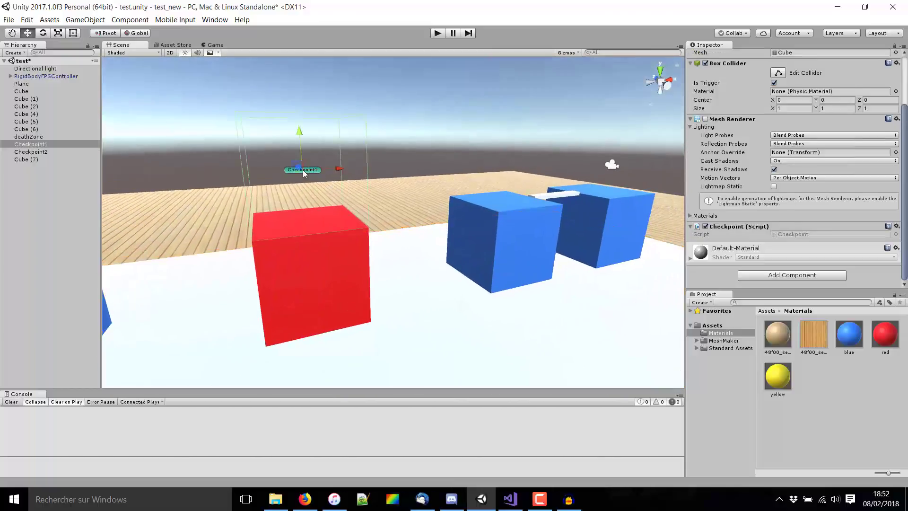
{"action": "right_click_drag", "start_coordinate": [371, 198], "coordinate": [342, 188]}
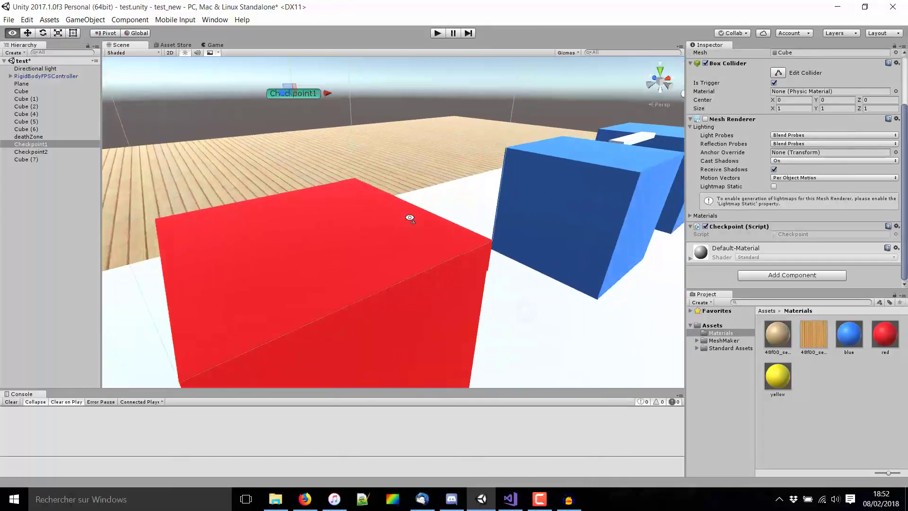
{"action": "left_click", "coordinate": [218, 44]}
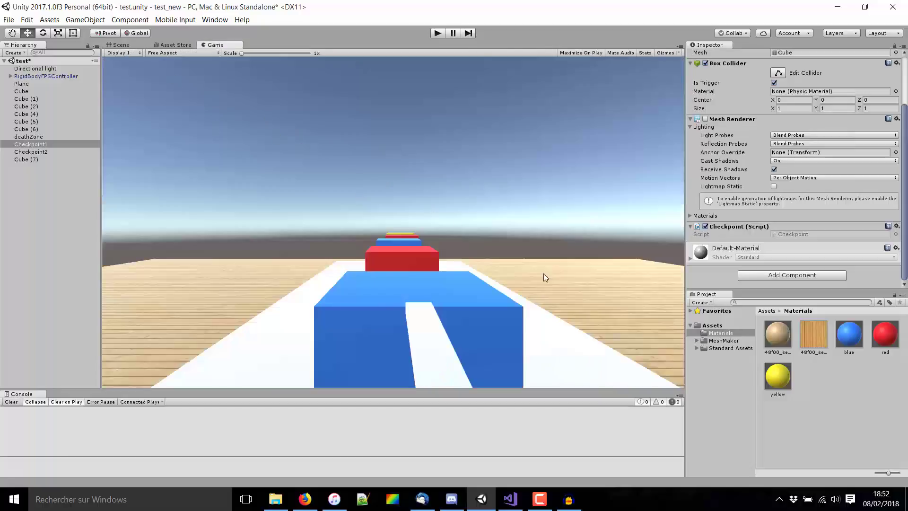
{"action": "left_click", "coordinate": [121, 45]}
{"action": "scroll", "coordinate": [497, 267], "scroll_direction": "down", "scroll_amount": 3}
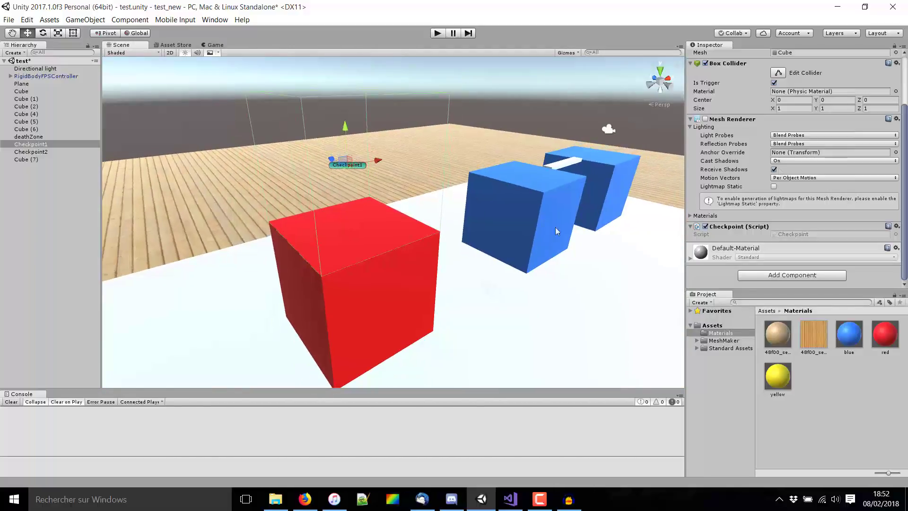
{"action": "mouse_move", "coordinate": [455, 205]}
{"action": "right_mouse_down"}
{"action": "mouse_move", "coordinate": [442, 193]}
{"action": "mouse_move", "coordinate": [662, 225]}
{"action": "right_mouse_up"}
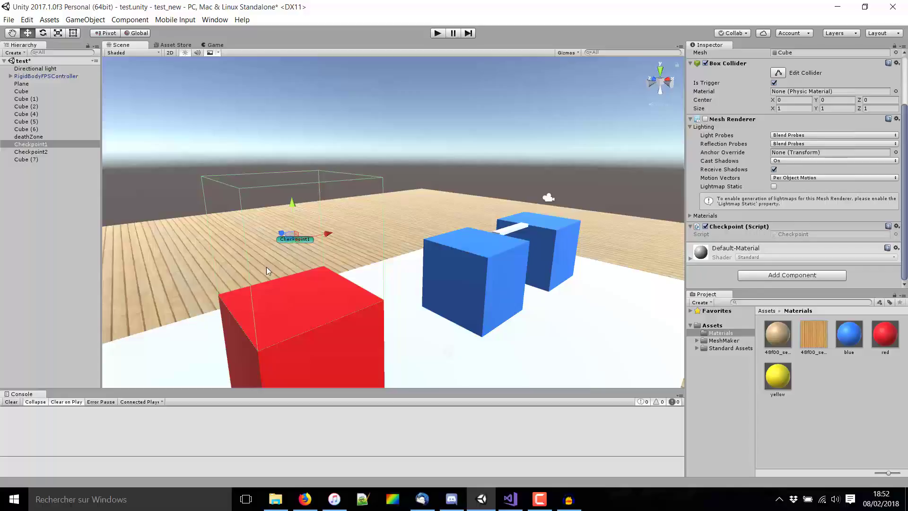
- Select the deathZone in the Hierarchy and review its respawn position setting
{"action": "scroll", "coordinate": [302, 275], "scroll_direction": "down", "scroll_amount": 2}
{"action": "scroll", "coordinate": [319, 252], "scroll_direction": "down", "scroll_amount": 2}
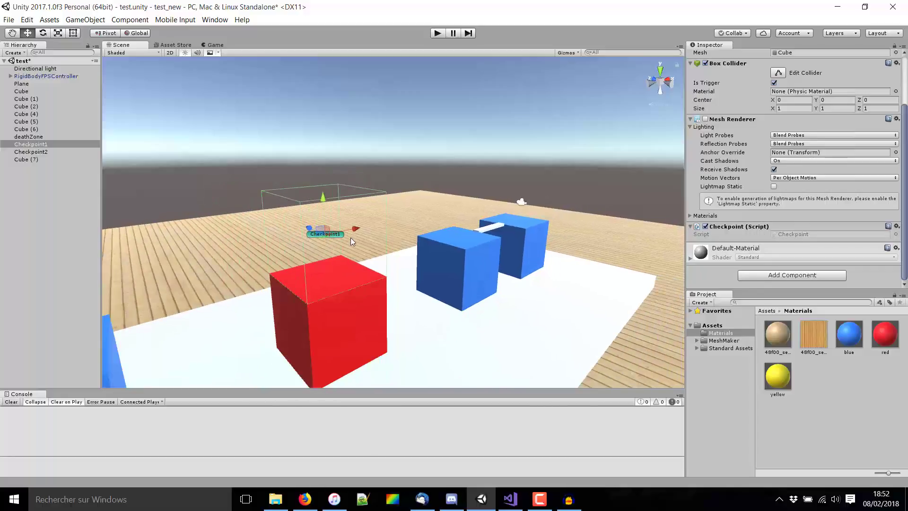
{"action": "scroll", "coordinate": [386, 215], "scroll_direction": "down", "scroll_amount": 2}
{"action": "scroll", "coordinate": [373, 210], "scroll_direction": "down", "scroll_amount": 2}
{"action": "scroll", "coordinate": [377, 260], "scroll_direction": "down", "scroll_amount": 3}
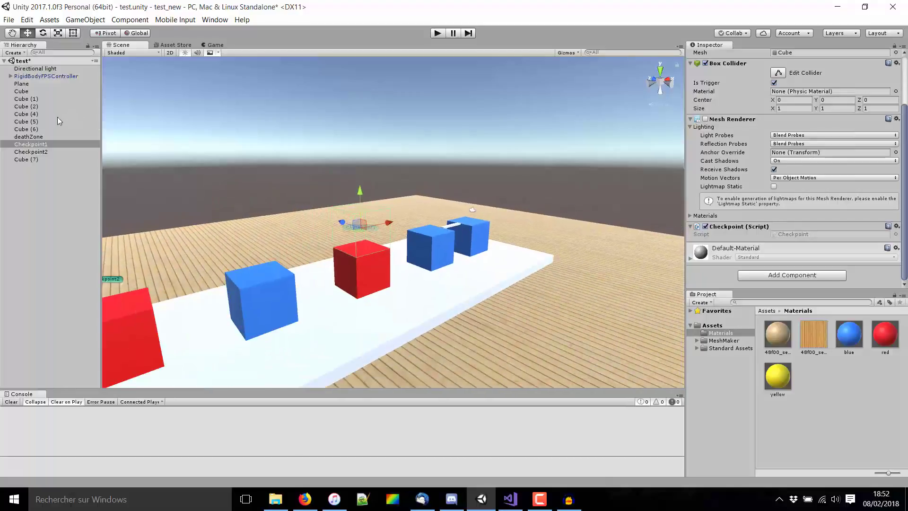
{"action": "left_click", "coordinate": [50, 137]}
{"action": "left_click", "coordinate": [719, 243]}
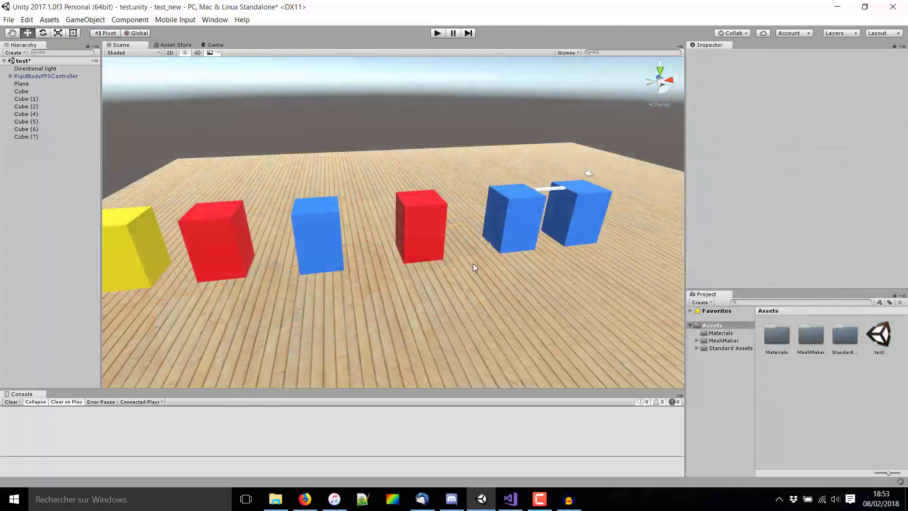
{"action": "mouse_move", "coordinate": [444, 264]}
{"action": "right_mouse_down"}
{"action": "mouse_move", "coordinate": [497, 253]}
{"action": "mouse_move", "coordinate": [505, 292]}
{"action": "mouse_move", "coordinate": [465, 262]}
{"action": "mouse_move", "coordinate": [631, 284]}
{"action": "mouse_move", "coordinate": [495, 321]}
{"action": "mouse_move", "coordinate": [336, 279]}
{"action": "right_mouse_up"}
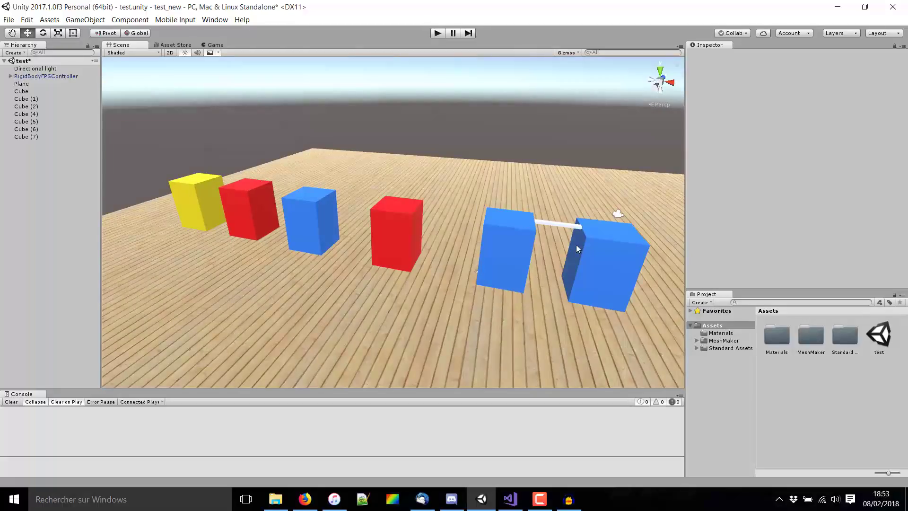
{"action": "mouse_move", "coordinate": [576, 248]}
{"action": "right_mouse_down"}
{"action": "mouse_move", "coordinate": [610, 256]}
{"action": "mouse_move", "coordinate": [515, 229]}
{"action": "right_mouse_up"}
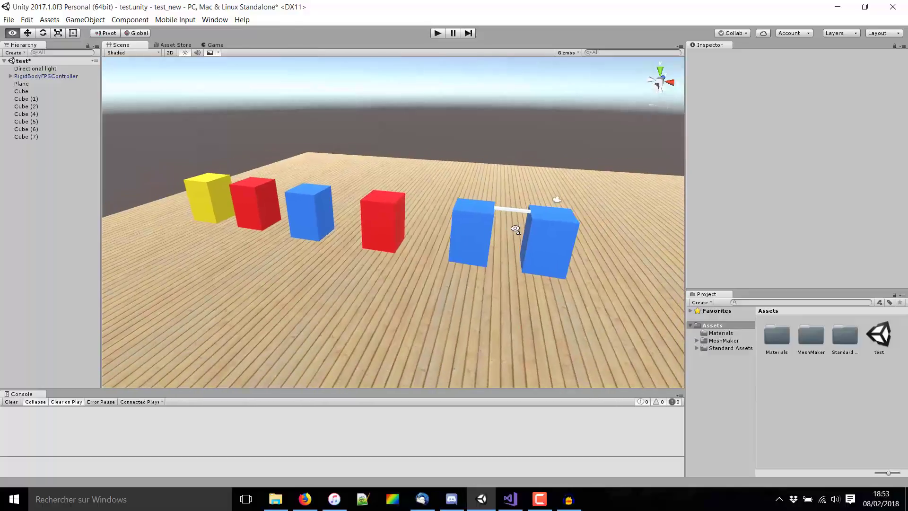
{"action": "right_click_drag", "start_coordinate": [516, 229], "coordinate": [520, 232]}
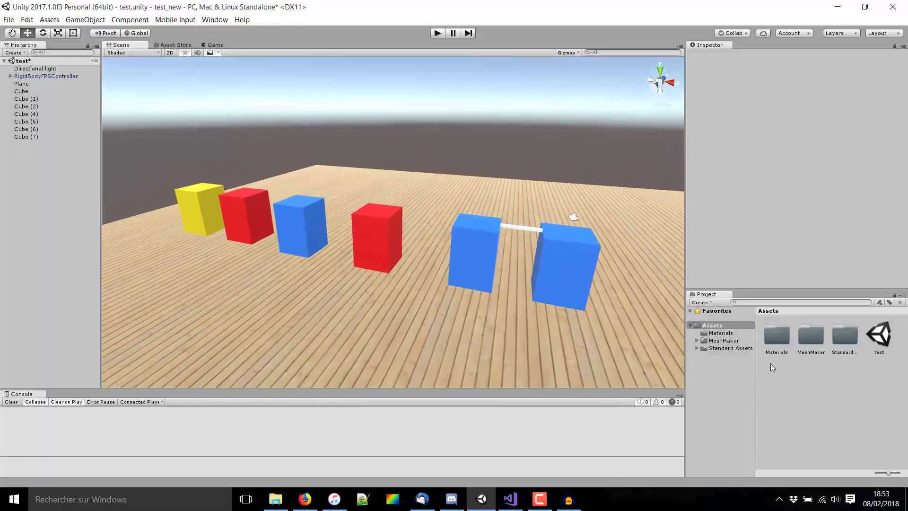
- Create a C# script in Assets named Deathzone
{"action": "right_click", "coordinate": [810, 390]}
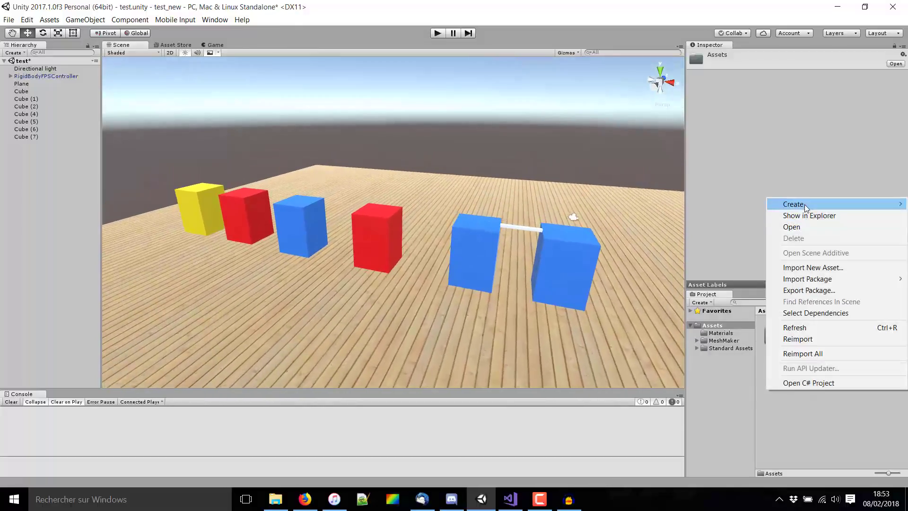
{"action": "mouse_move", "coordinate": [807, 208]}
{"action": "left_click", "coordinate": [690, 204]}
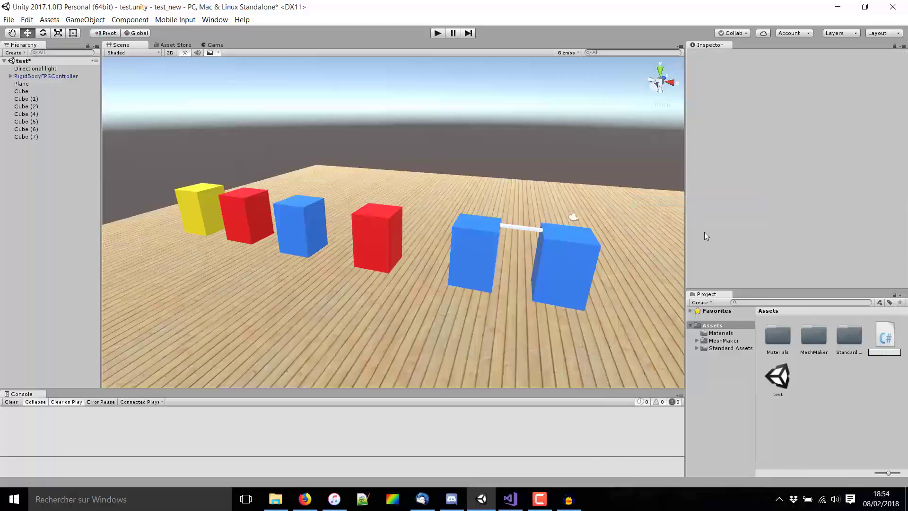
{"action": "type", "text": "dea"}
{"action": "key", "text": "BackSpace"}
{"action": "key", "text": "BackSpace"}
{"action": "key", "text": "BackSpace"}
{"action": "type", "text": "Death"}
{"action": "type", "text": "zone"}
{"action": "key", "text": "Return"}
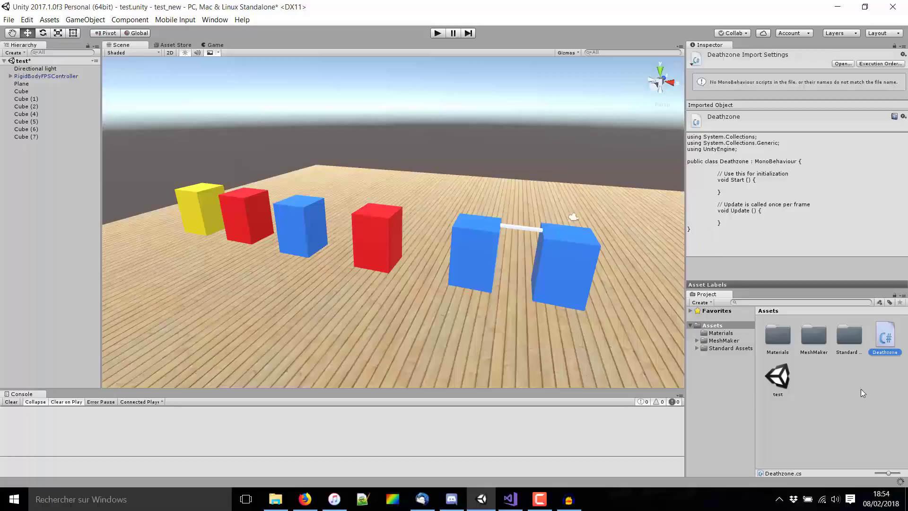
- Create a second C# script in Assets named Checkpoint
{"action": "right_click", "coordinate": [842, 385]}
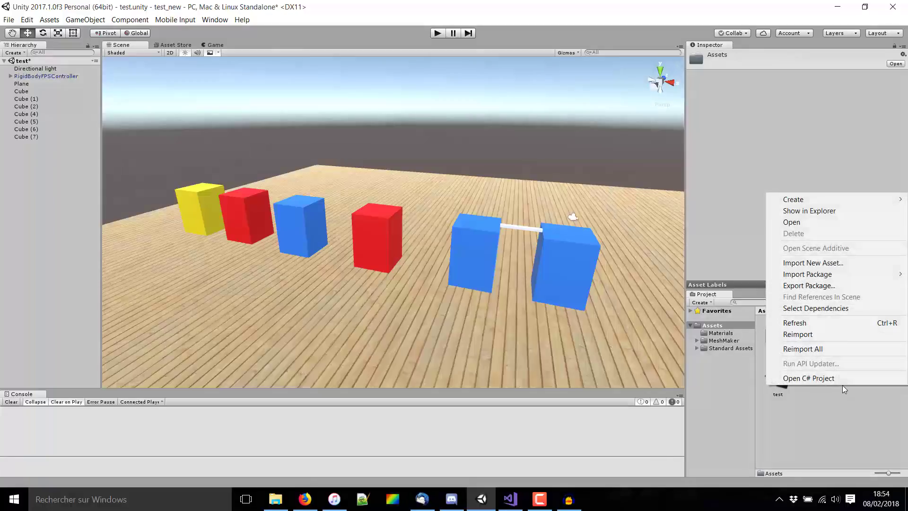
{"action": "mouse_move", "coordinate": [805, 199]}
{"action": "left_click", "coordinate": [710, 202]}
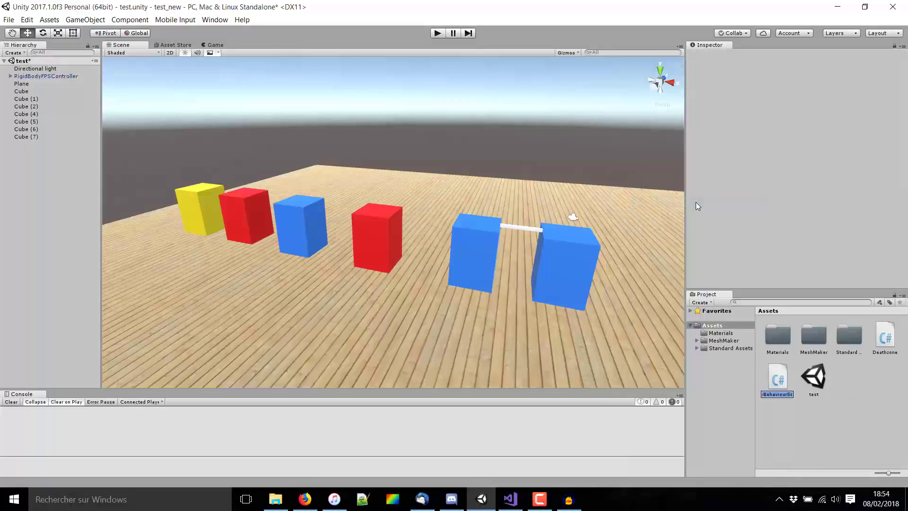
{"action": "type", "text": "Checkpoint"}
{"action": "key", "text": "Return"}
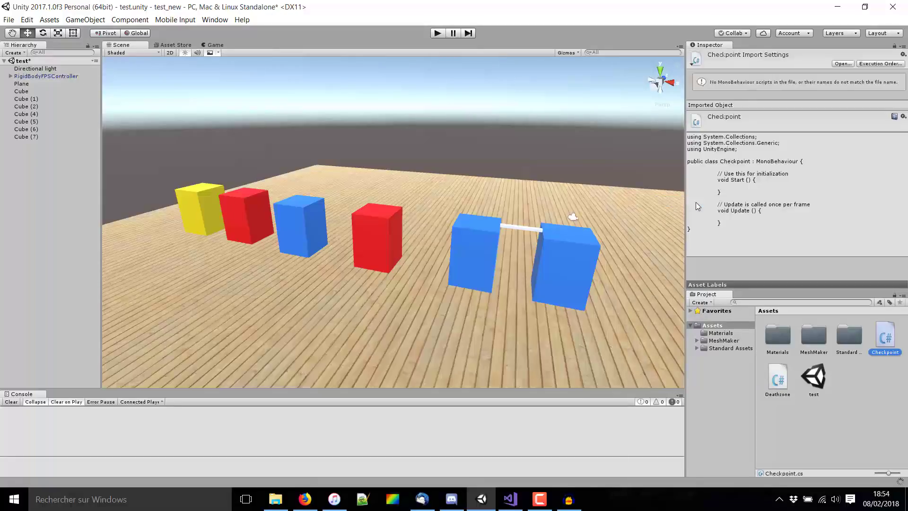
- Open Deathzone.cs, delete the Start method and add a public Vector3 respawnPositions field
{"action": "double_click", "coordinate": [779, 378]}
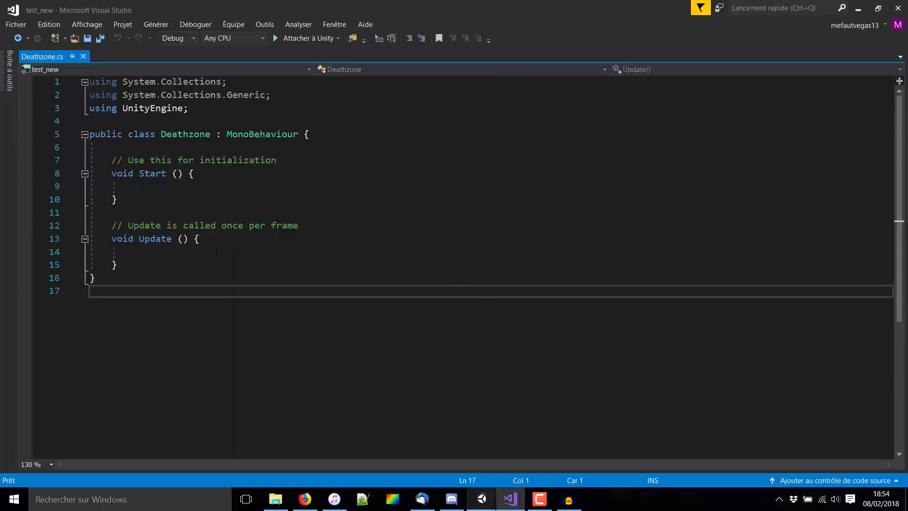
{"action": "left_click_drag", "start_coordinate": [118, 200], "coordinate": [117, 160]}
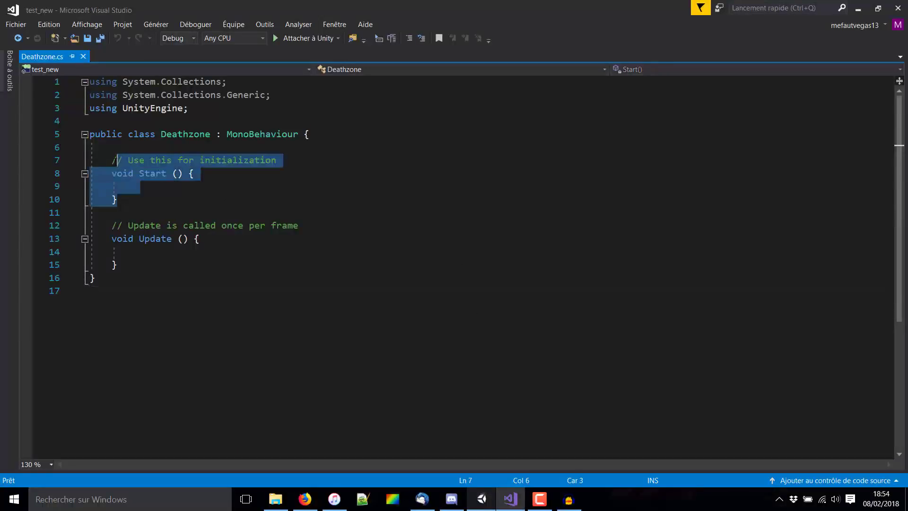
{"action": "key", "text": "BackSpace"}
{"action": "key", "text": "BackSpace"}
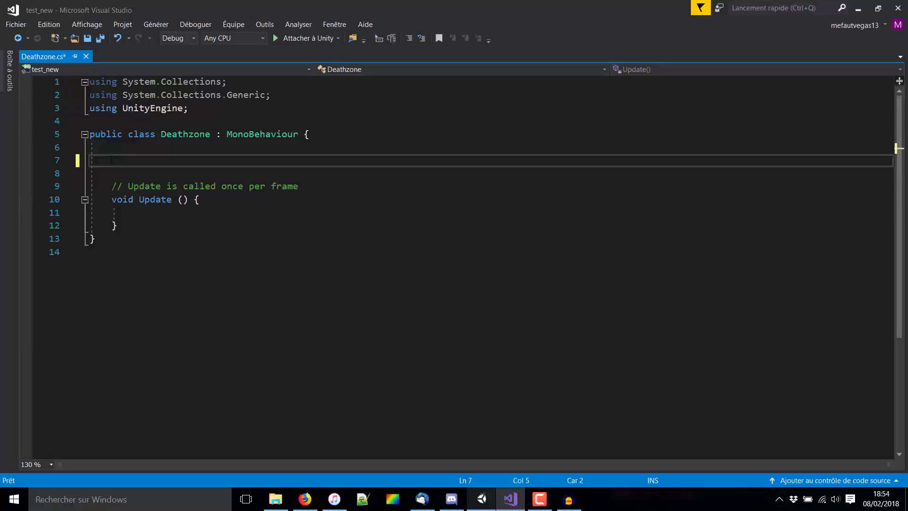
{"action": "type", "text": "publ"}
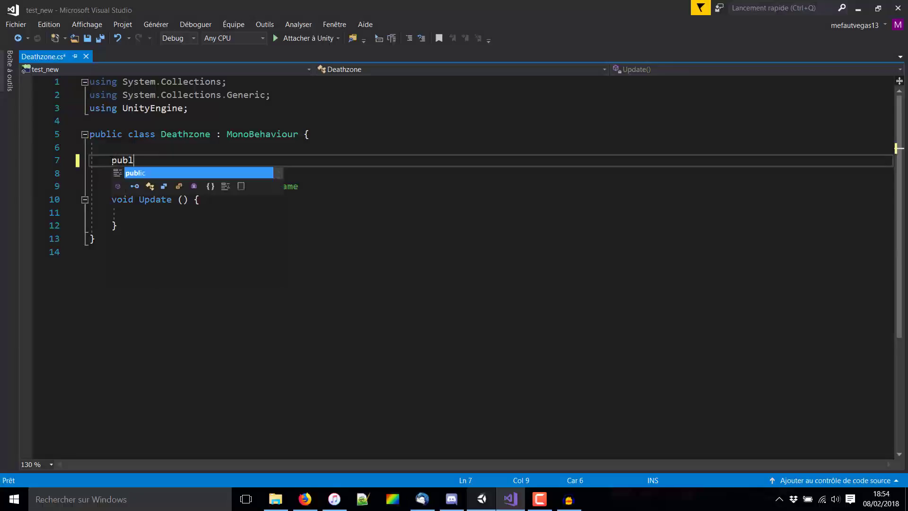
{"action": "type", "text": "ic Ve"}
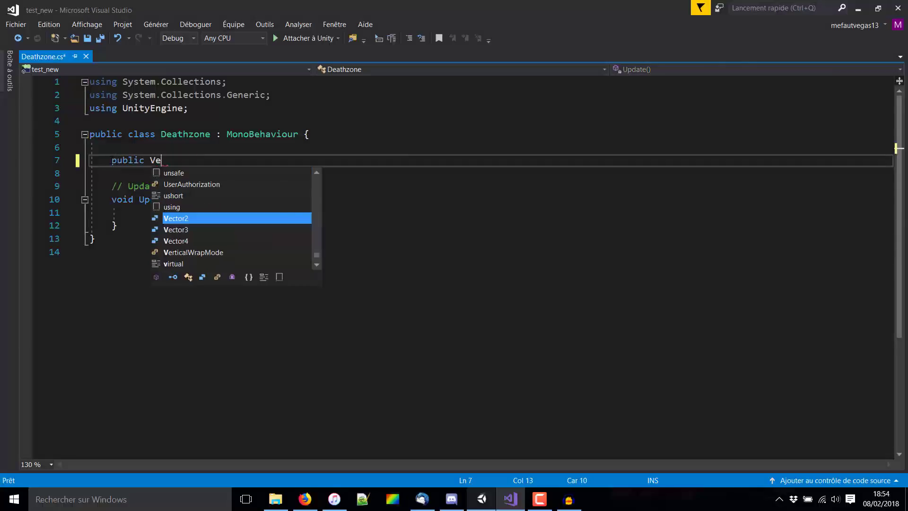
{"action": "type", "text": "ctor3 "}
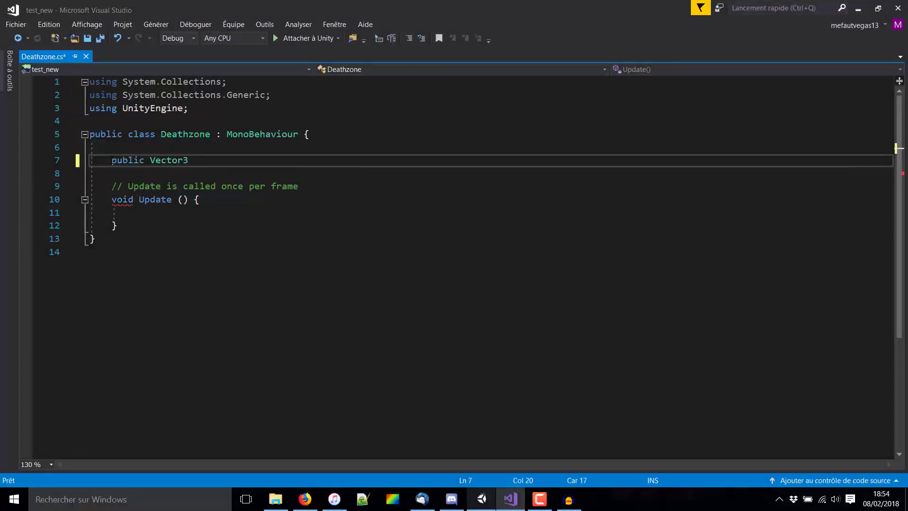
{"action": "type", "text": "re"}
{"action": "type", "text": "spawnPositi"}
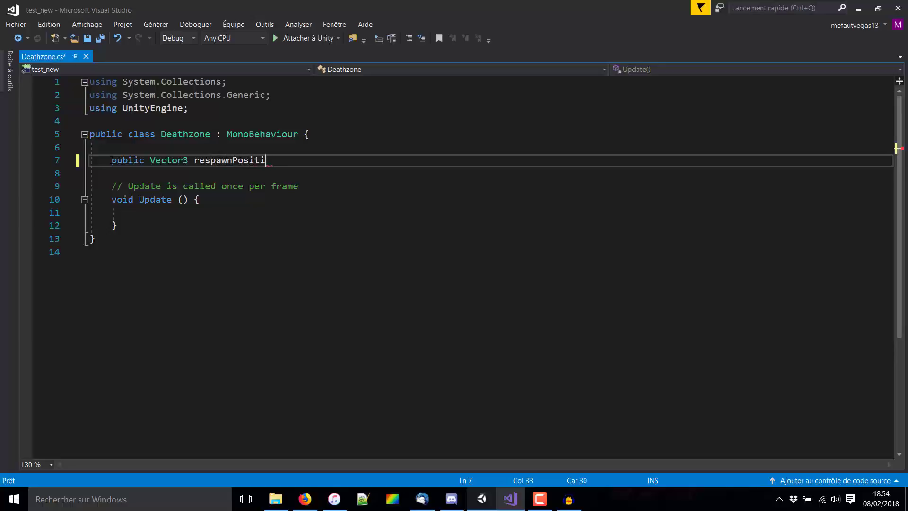
{"action": "type", "text": "ons;"}
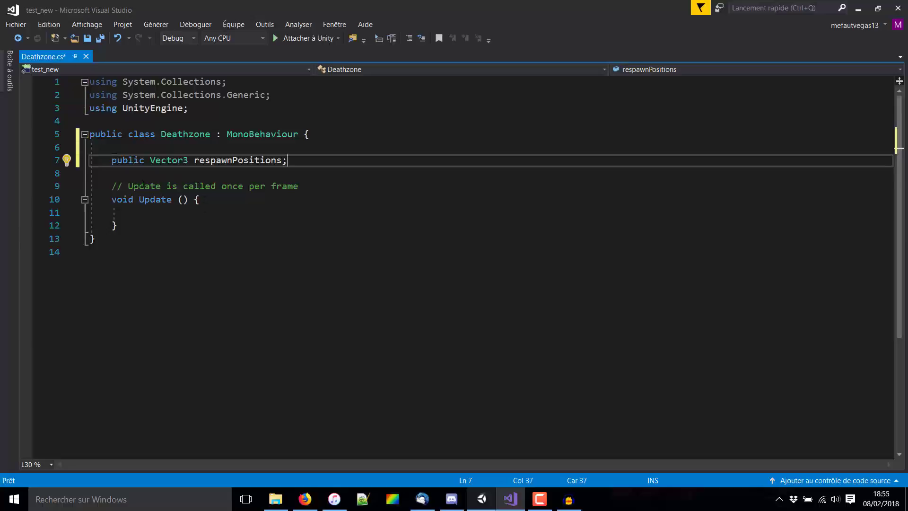
- Remove the Update comment and rename Update to OnTriggerEnter(Collider other)
{"action": "triple_click", "coordinate": [143, 186]}
{"action": "key", "text": "Delete"}
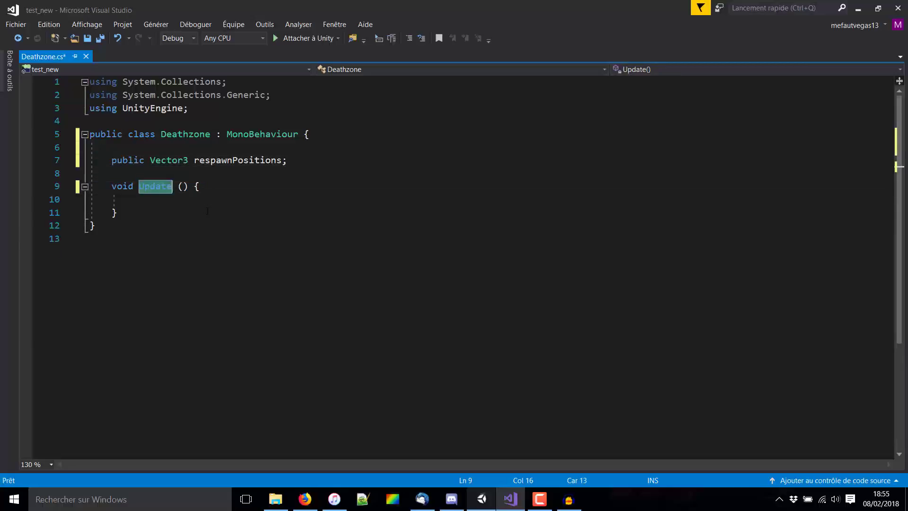
{"action": "key", "text": "BackSpace"}
{"action": "type", "text": "O"}
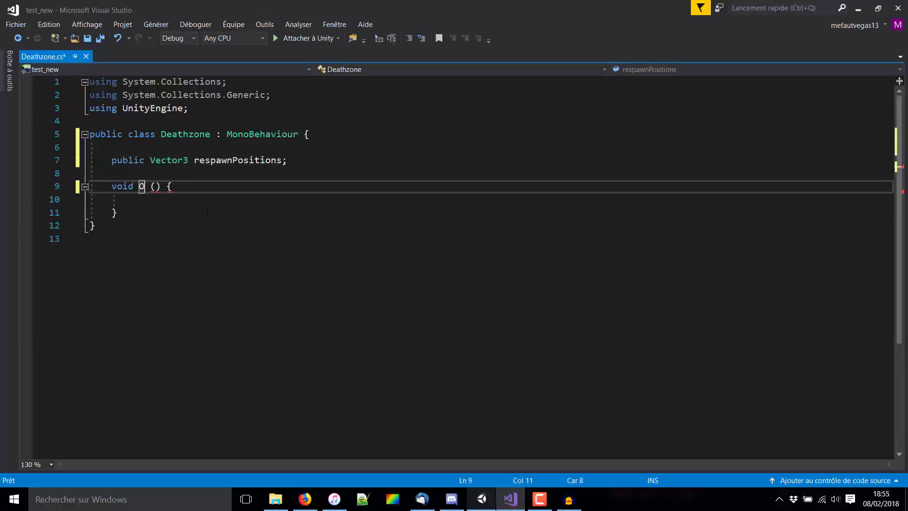
{"action": "type", "text": "nTrigger"}
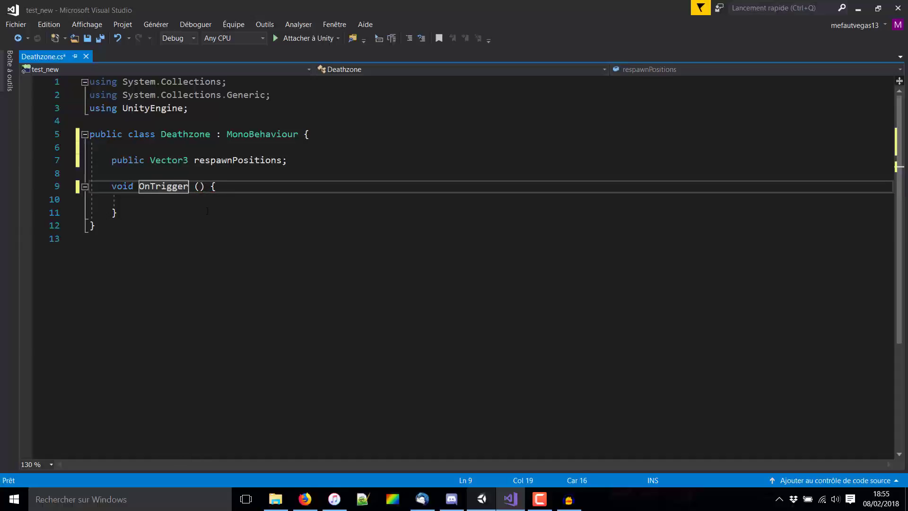
{"action": "type", "text": "Enter"}
{"action": "left_click", "coordinate": [262, 195]}
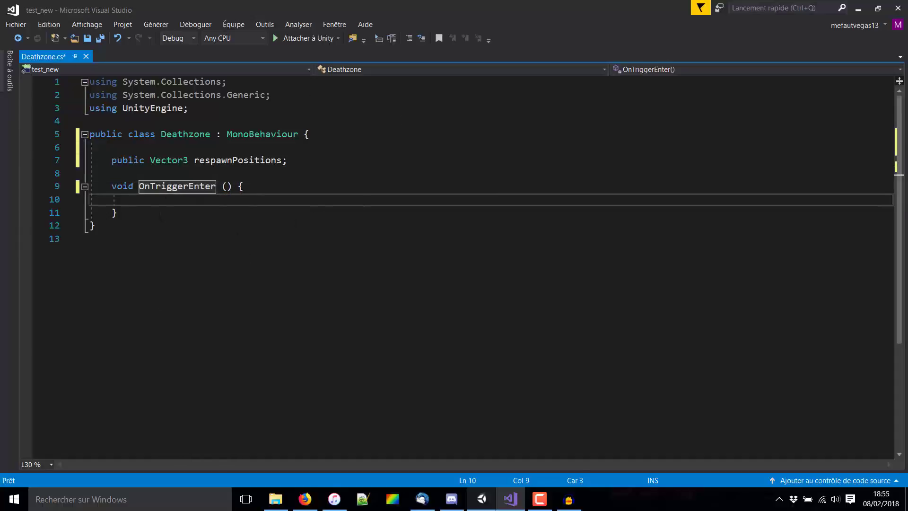
{"action": "left_click", "coordinate": [227, 186]}
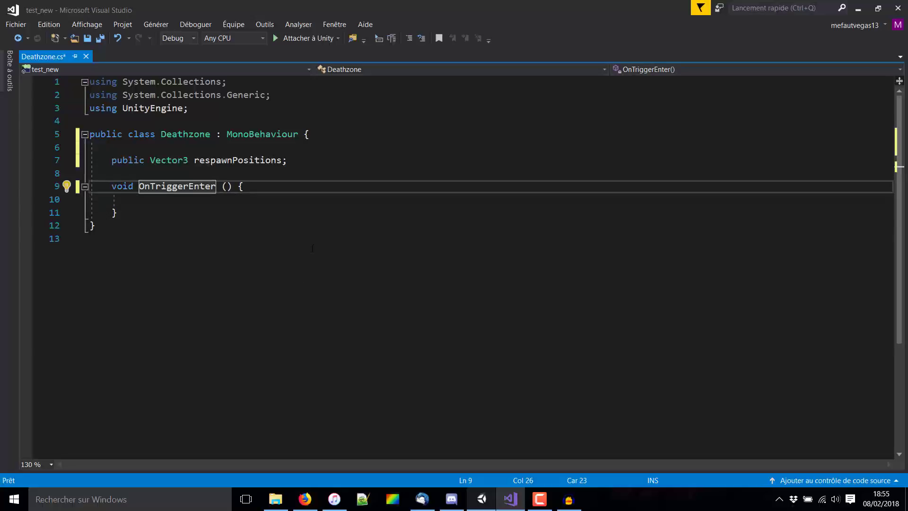
{"action": "type", "text": "Collider o"}
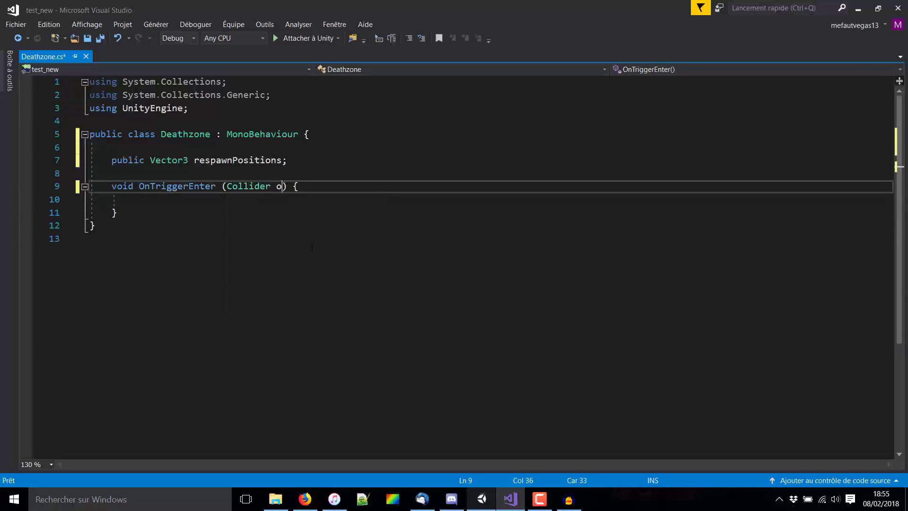
{"action": "type", "text": "ther"}
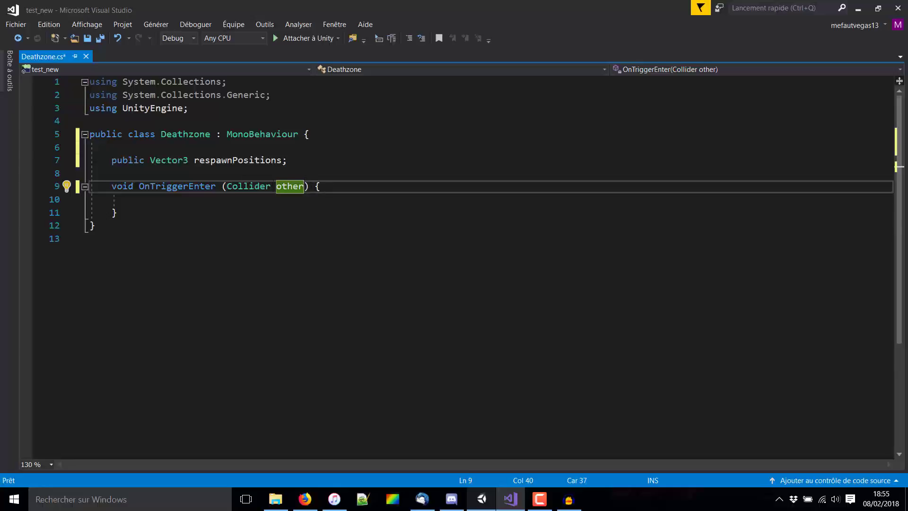
{"action": "key", "text": "Down"}
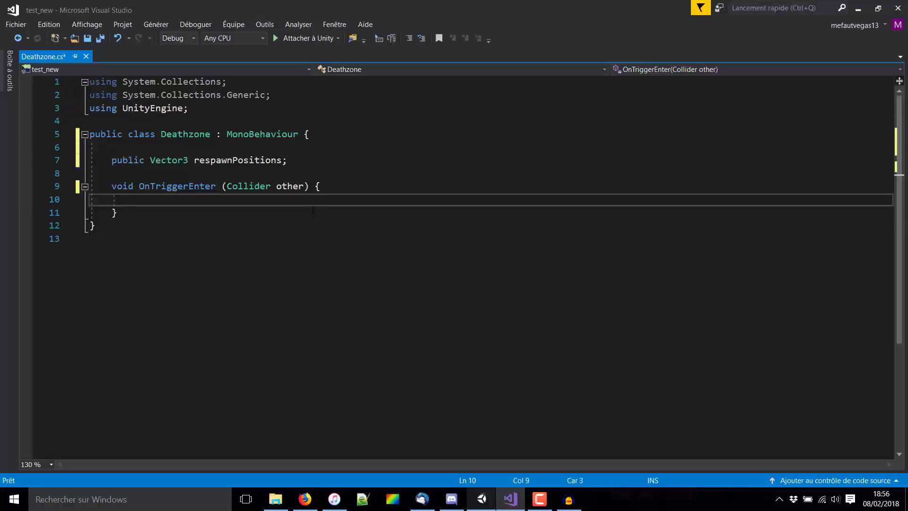
- Add an if block checking other.transform.gameObject.tag == "player" in OnTriggerEnter
{"action": "key", "text": "ctrl+space"}
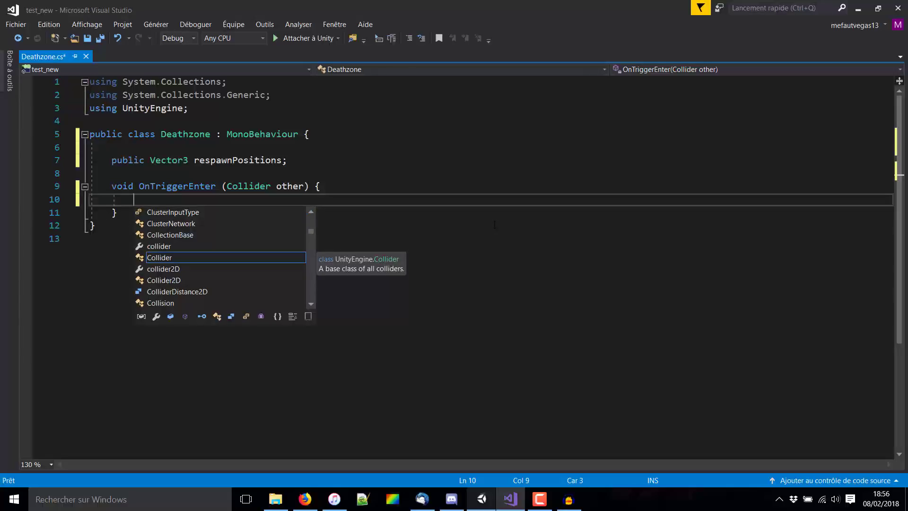
{"action": "type", "text": "if("}
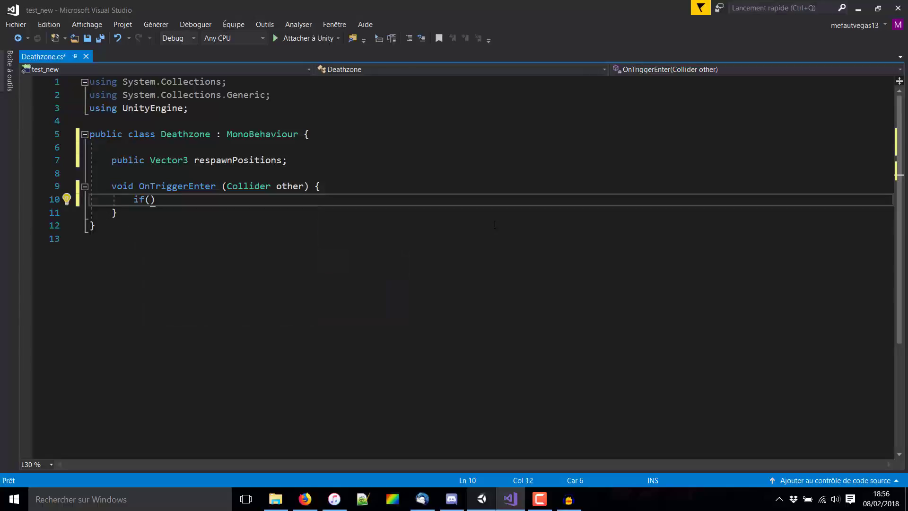
{"action": "type", "text": "other"}
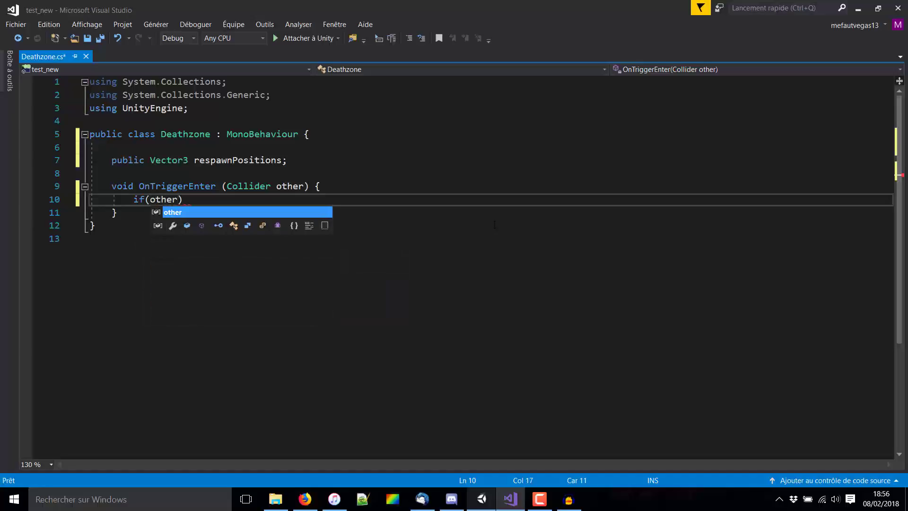
{"action": "type", "text": "."}
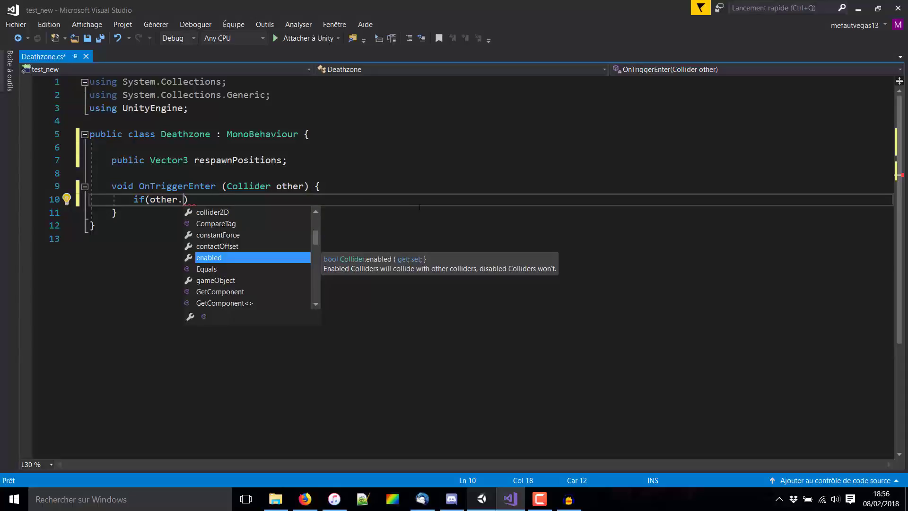
{"action": "type", "text": "tra"}
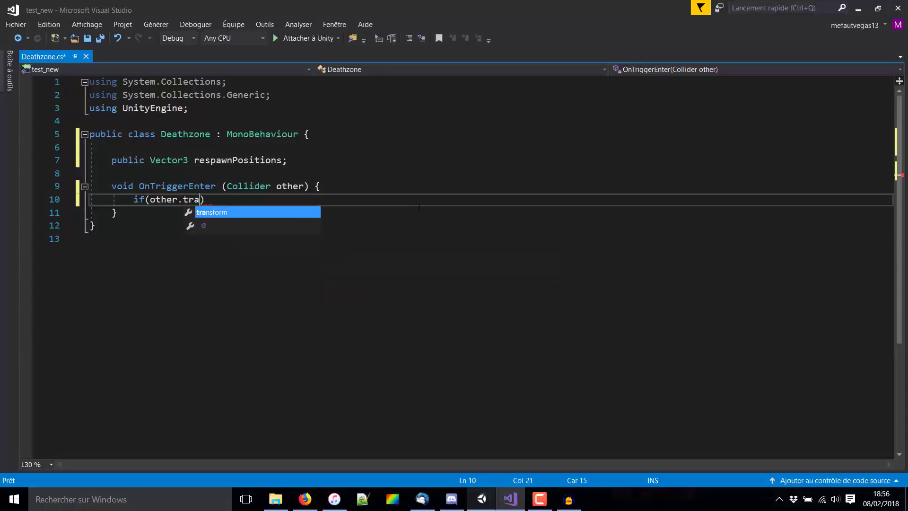
{"action": "key", "text": "Tab"}
{"action": "type", "text": ".gae"}
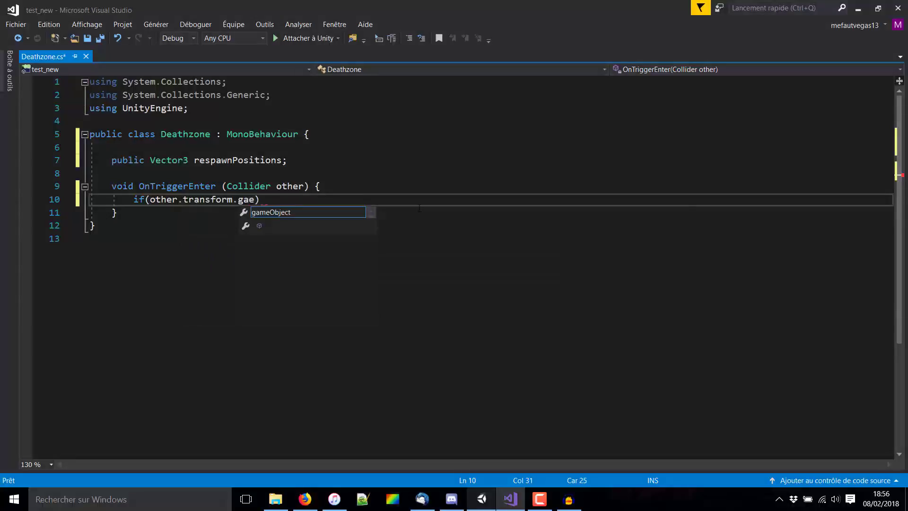
{"action": "key", "text": "Tab"}
{"action": "type", "text": ".tag"}
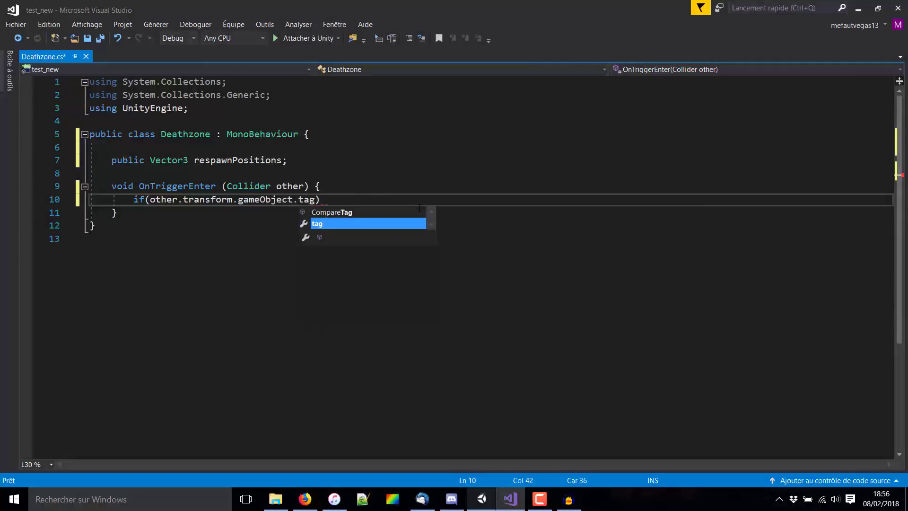
{"action": "type", "text": " == \"pla"}
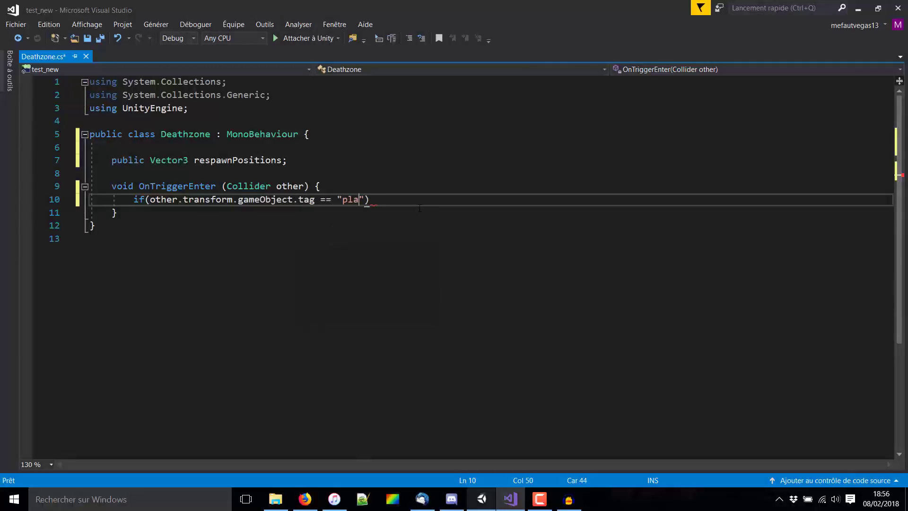
{"action": "type", "text": "yer"}
{"action": "key", "text": "End"}
{"action": "type", "text": "{"}
{"action": "key", "text": "Return"}
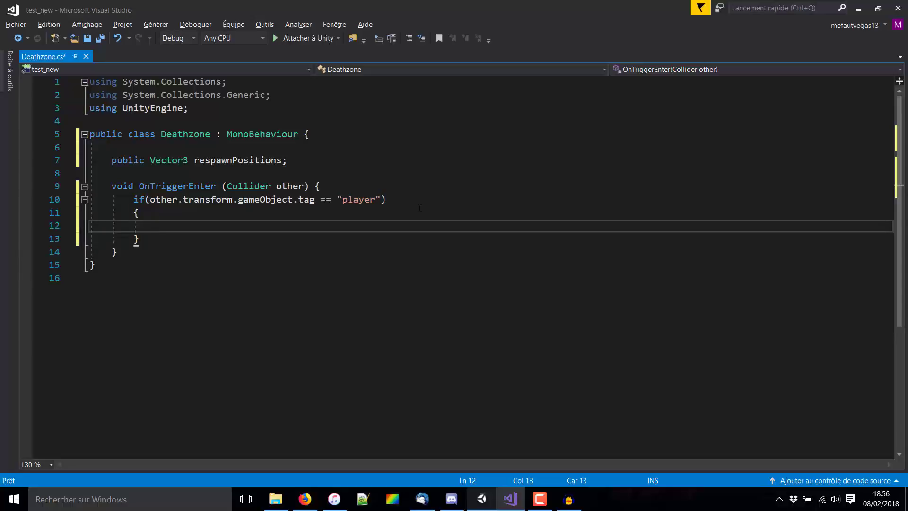
- Inside the if block, set other.transform.position = respawnPositions;
{"action": "type", "text": "o"}
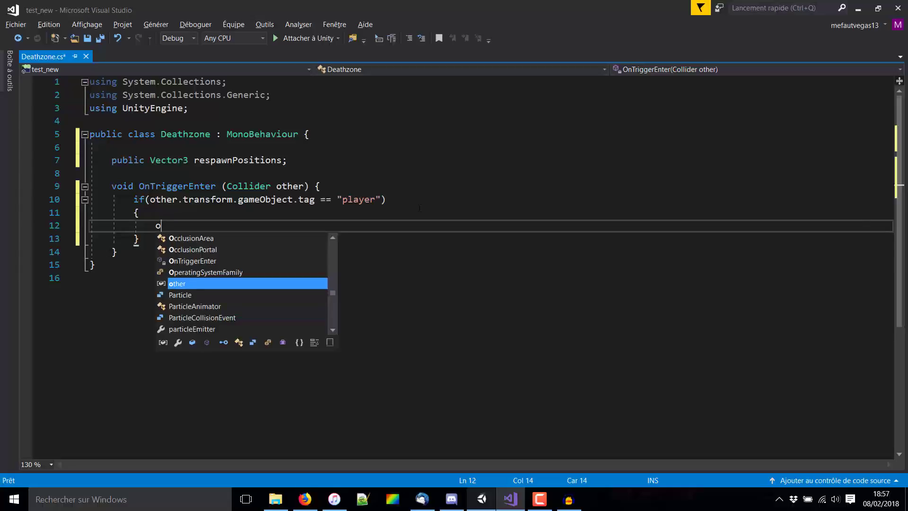
{"action": "type", "text": "ther"}
{"action": "key", "text": "Delete"}
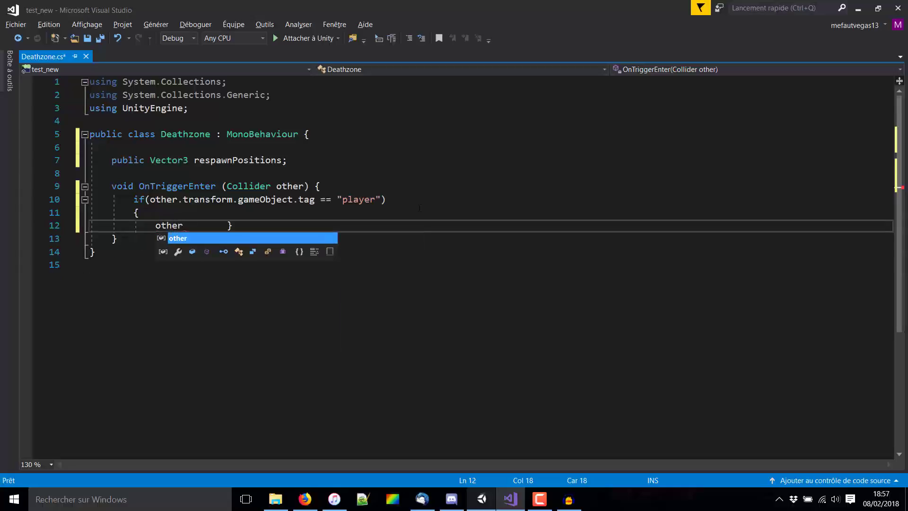
{"action": "type", "text": ".transform.po"}
{"action": "key", "text": "Tab"}
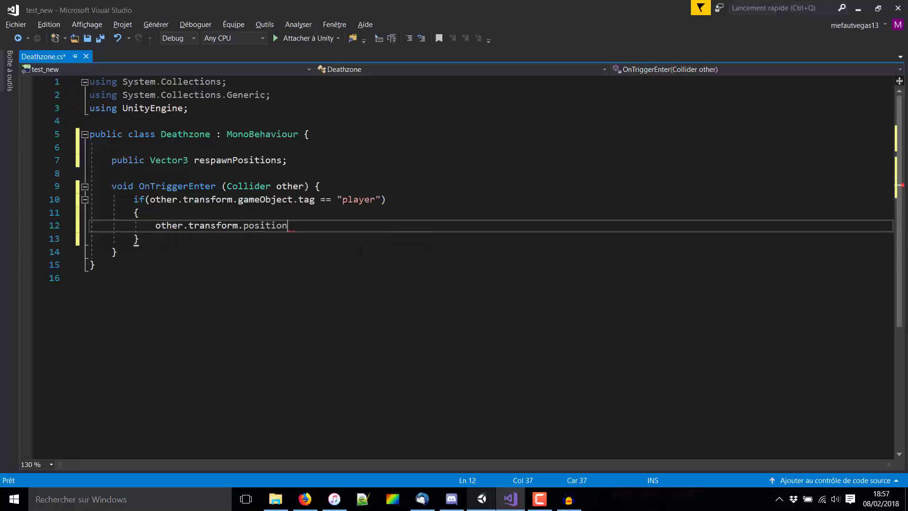
{"action": "type", "text": " = respa"}
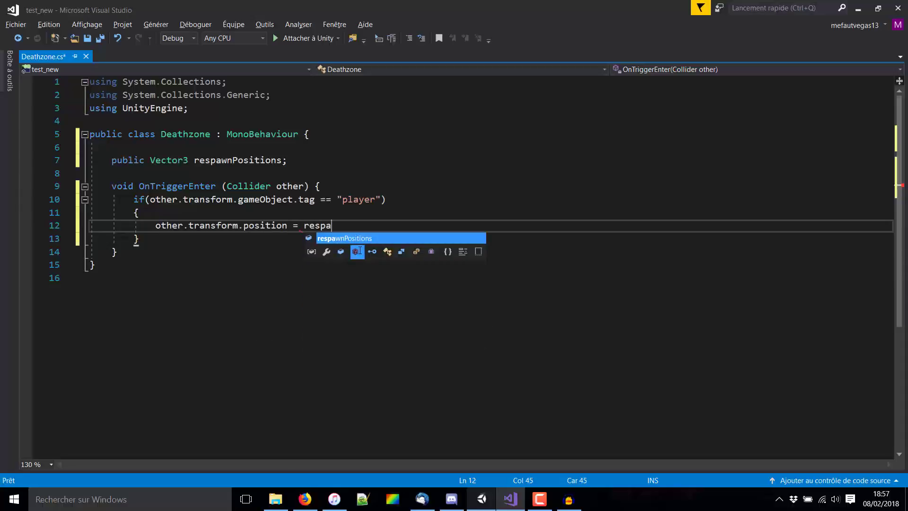
{"action": "key", "text": "Tab"}
{"action": "type", "text": ";"}
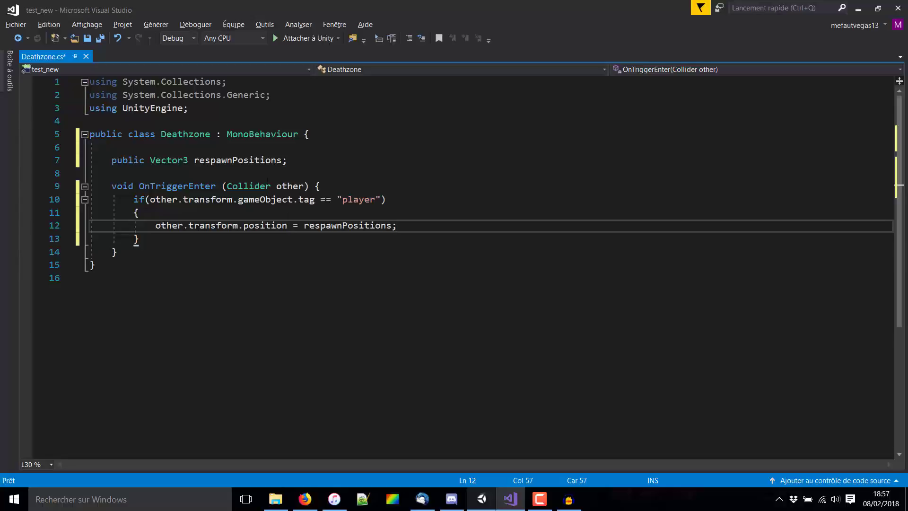
- Save Deathzone.cs and open the Checkpoint script from Unity's Assets
{"action": "left_click", "coordinate": [255, 163]}
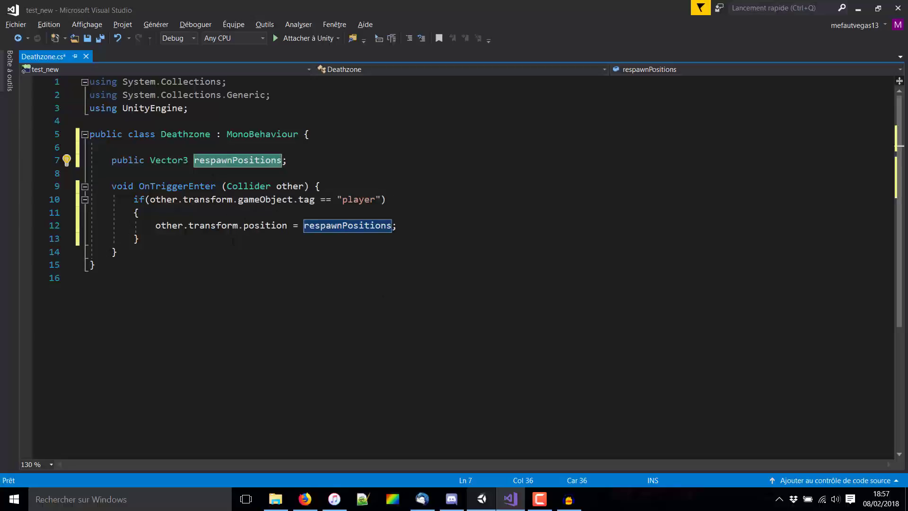
{"action": "left_click_drag", "start_coordinate": [156, 225], "coordinate": [398, 225]}
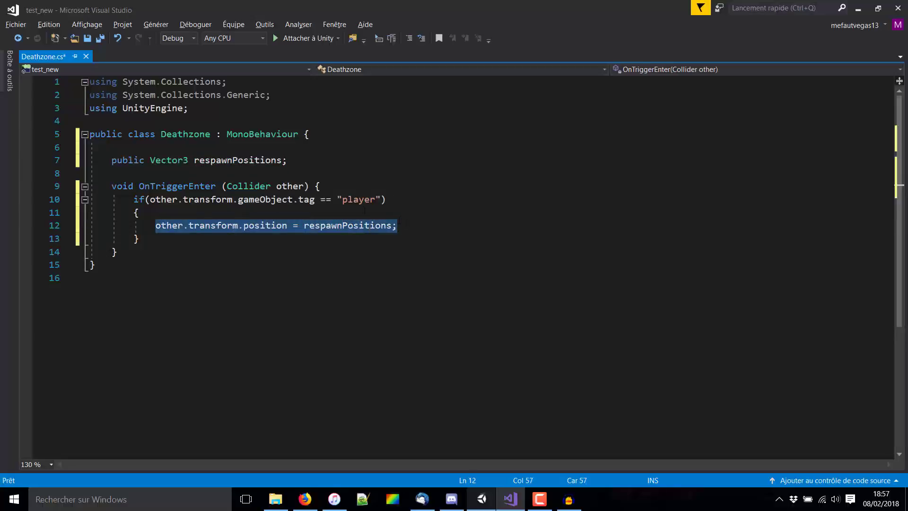
{"action": "left_click", "coordinate": [232, 160]}
{"action": "key", "text": "ctrl+s"}
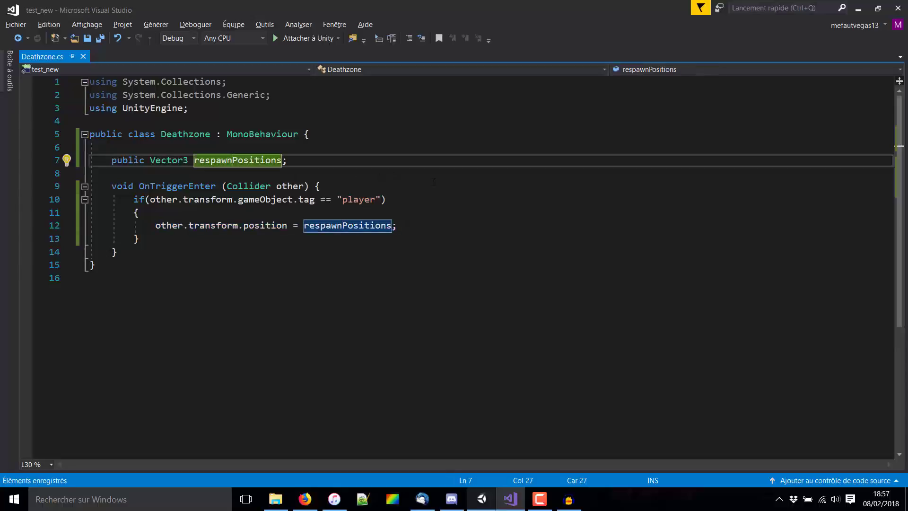
{"action": "left_click", "coordinate": [481, 507]}
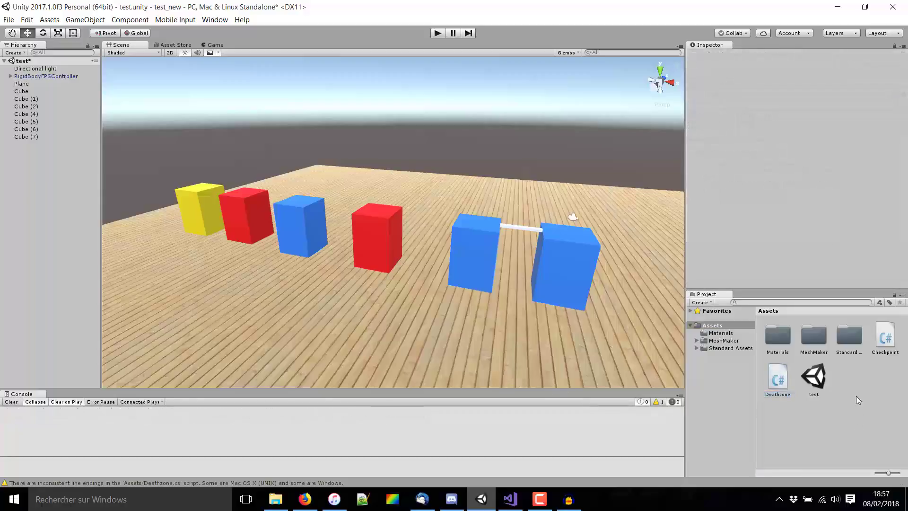
{"action": "double_click", "coordinate": [885, 336]}
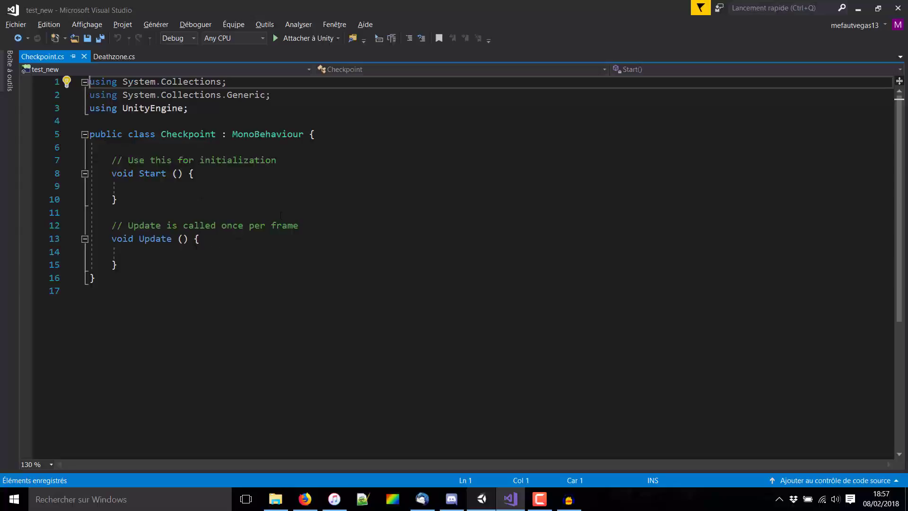
- Delete Start and its comments, and rename Update to OnTriggerEnter(Collider other)
{"action": "left_click_drag", "start_coordinate": [323, 225], "coordinate": [43, 164]}
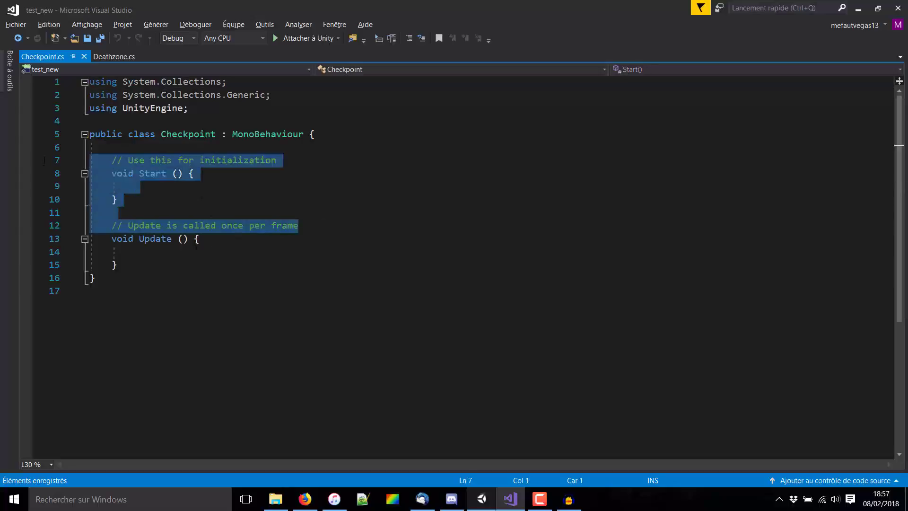
{"action": "key", "text": "BackSpace"}
{"action": "key", "text": "BackSpace"}
{"action": "double_click", "coordinate": [155, 160]}
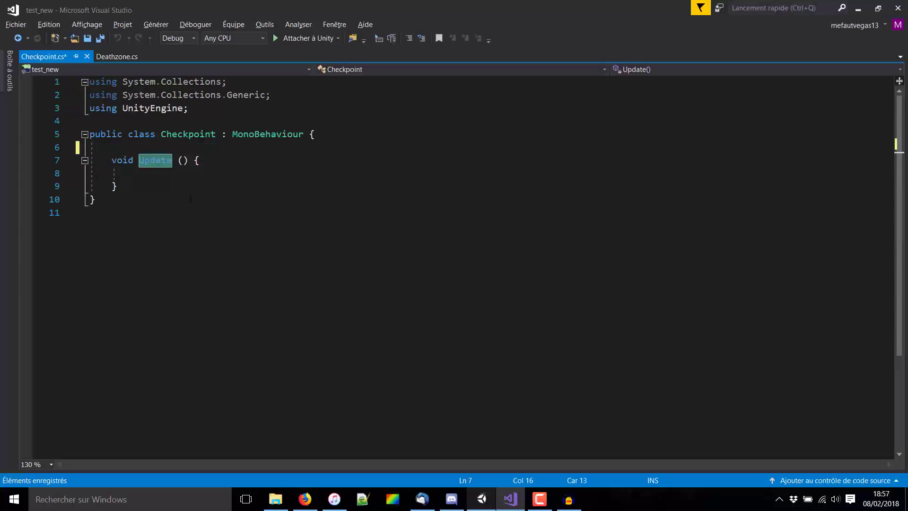
{"action": "type", "text": "OnTrigg"}
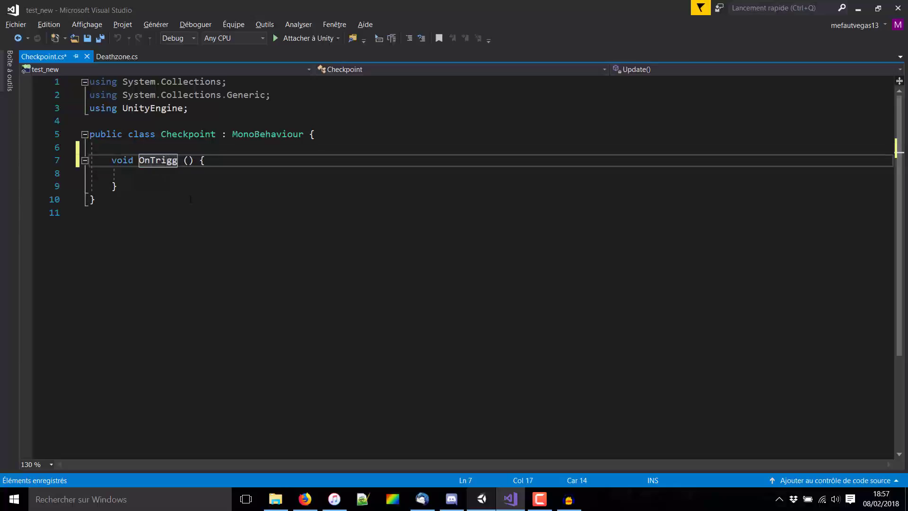
{"action": "type", "text": "erEnter"}
{"action": "key", "text": "Right"}
{"action": "key", "text": "Right"}
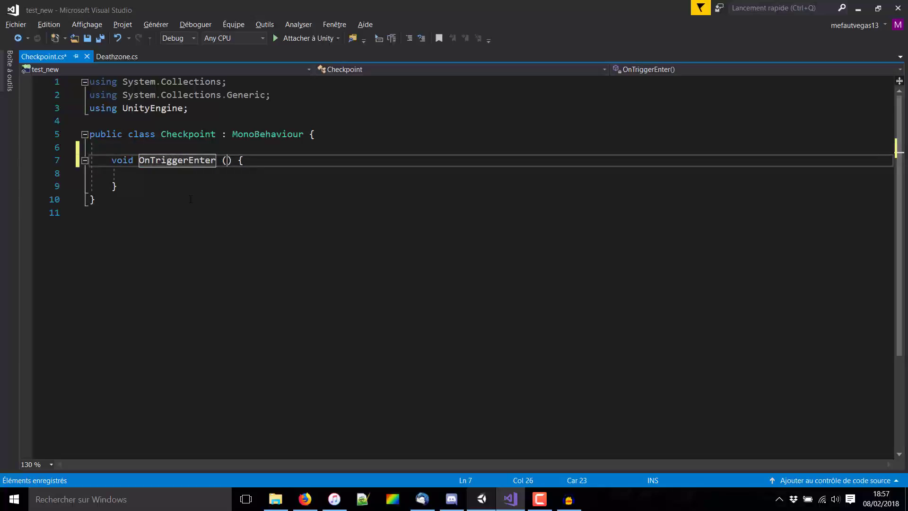
{"action": "type", "text": "Collider"}
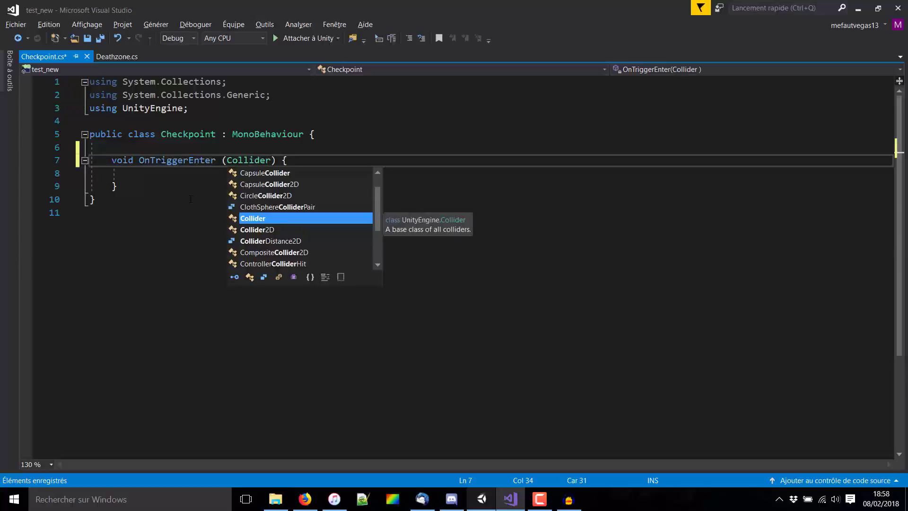
{"action": "key", "text": "Escape"}
{"action": "type", "text": "other"}
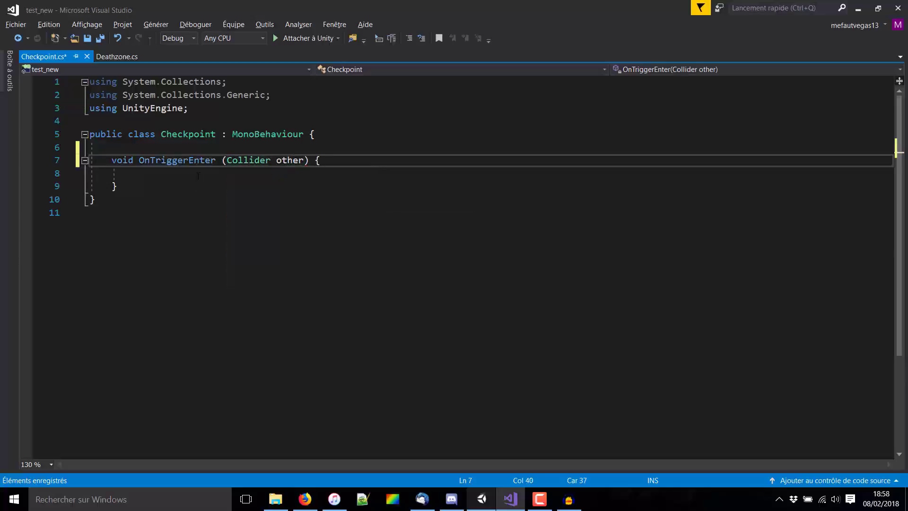
{"action": "key", "text": "Down"}
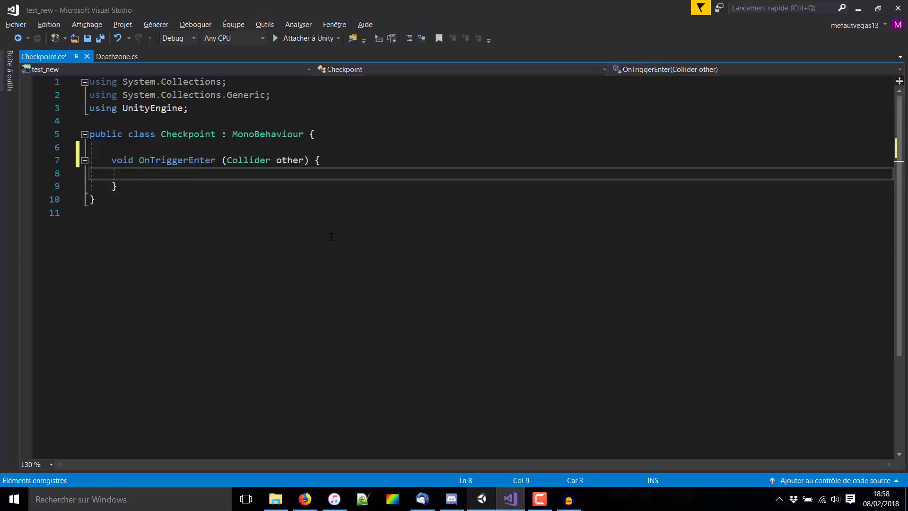
- Add an empty if block checking other.transform.gameObject.tag == "player"
{"action": "type", "text": "if("}
{"action": "type", "text": "other"}
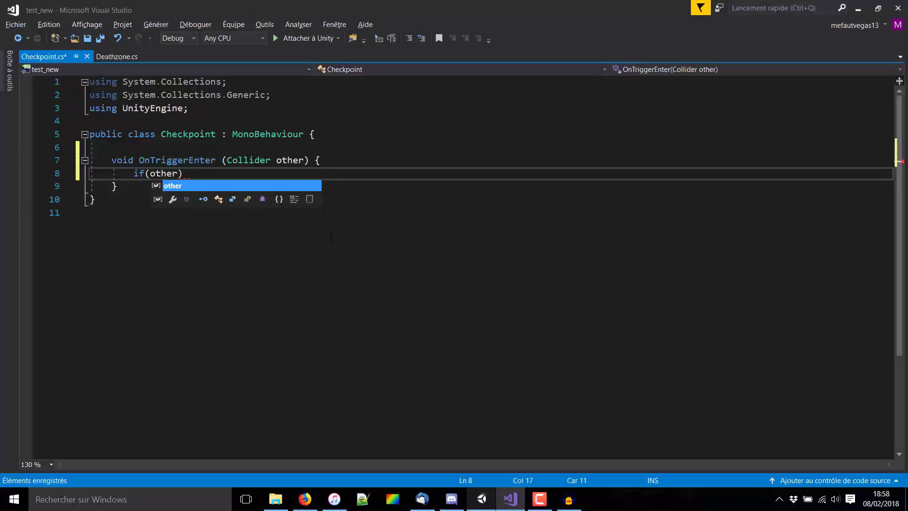
{"action": "type", "text": ".tr"}
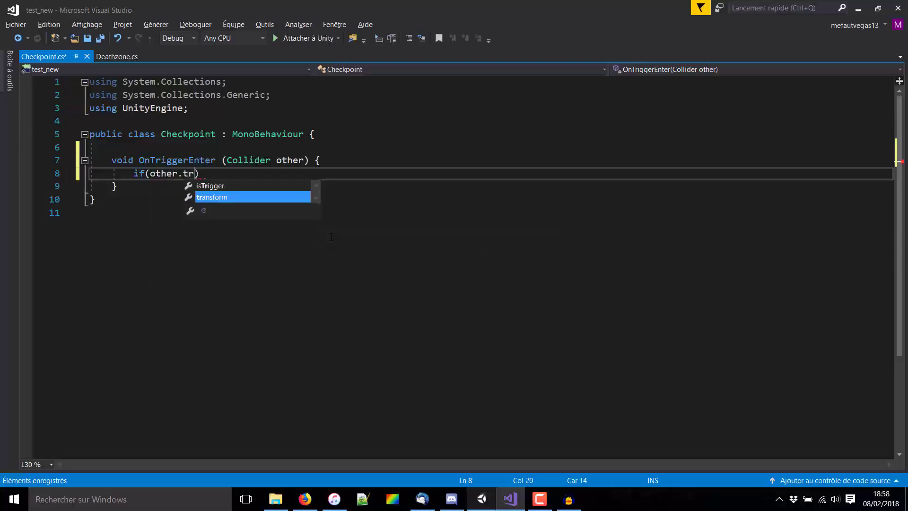
{"action": "key", "text": "Tab"}
{"action": "type", "text": ".gam"}
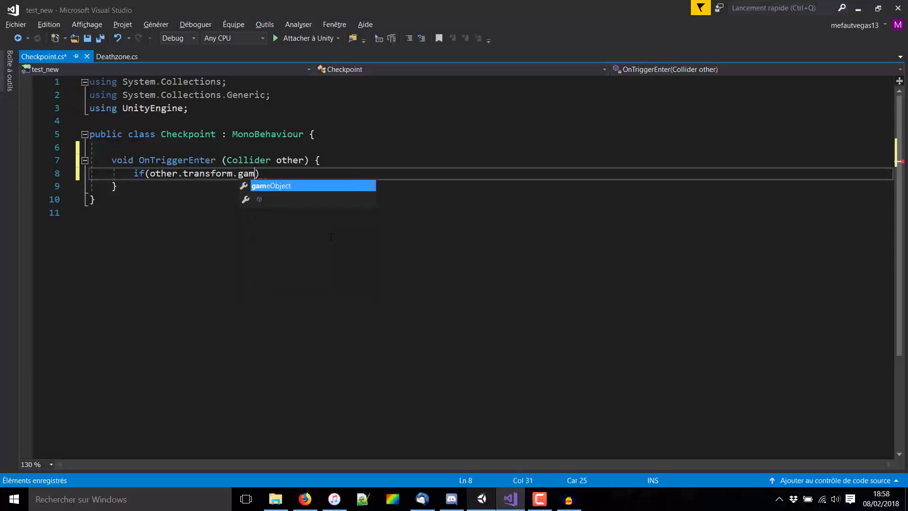
{"action": "key", "text": "Tab"}
{"action": "type", "text": ".tag ="}
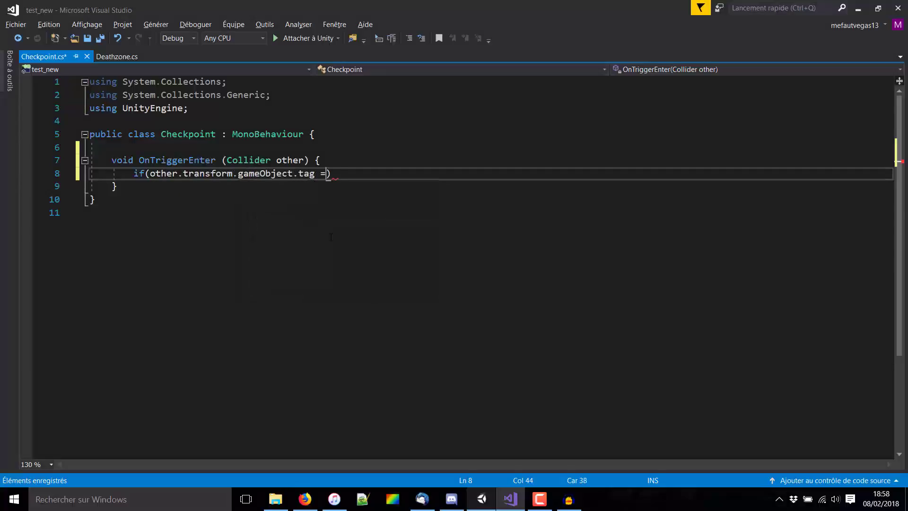
{"action": "type", "text": "= \""}
{"action": "type", "text": "player"}
{"action": "type", "text": ")"}
{"action": "type", "text": " {"}
{"action": "key", "text": "Return"}
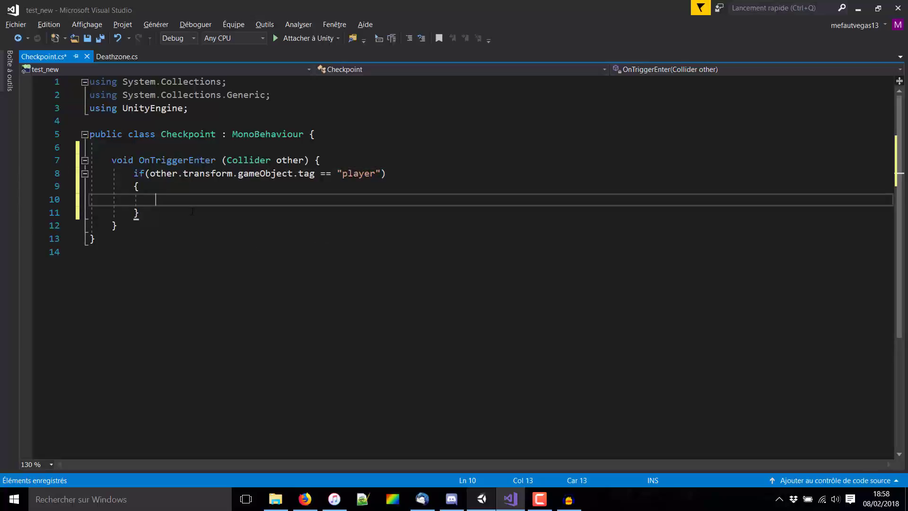
- Declare a 'Deathzone deathzone;' field at the top of the Checkpoint class
{"action": "left_click", "coordinate": [107, 58]}
{"action": "left_click_drag", "start_coordinate": [106, 160], "coordinate": [303, 161]}
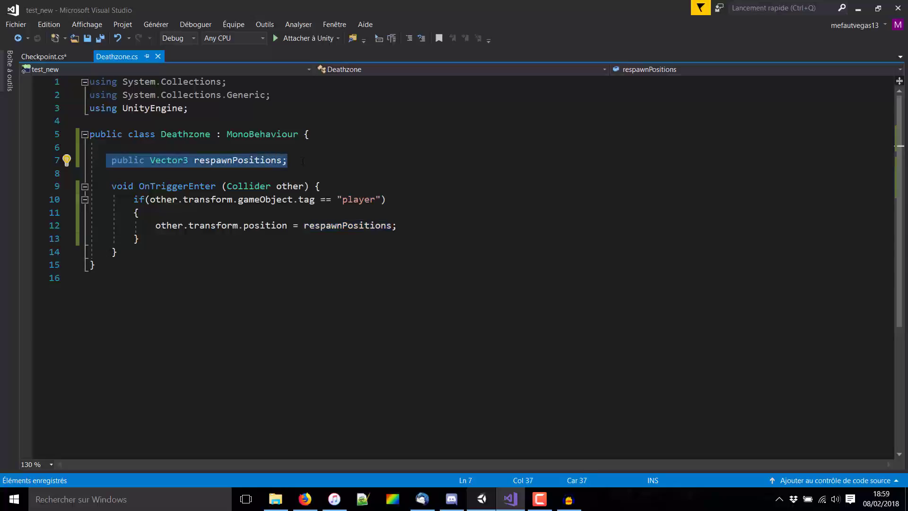
{"action": "left_click", "coordinate": [55, 56]}
{"action": "left_click", "coordinate": [142, 147]}
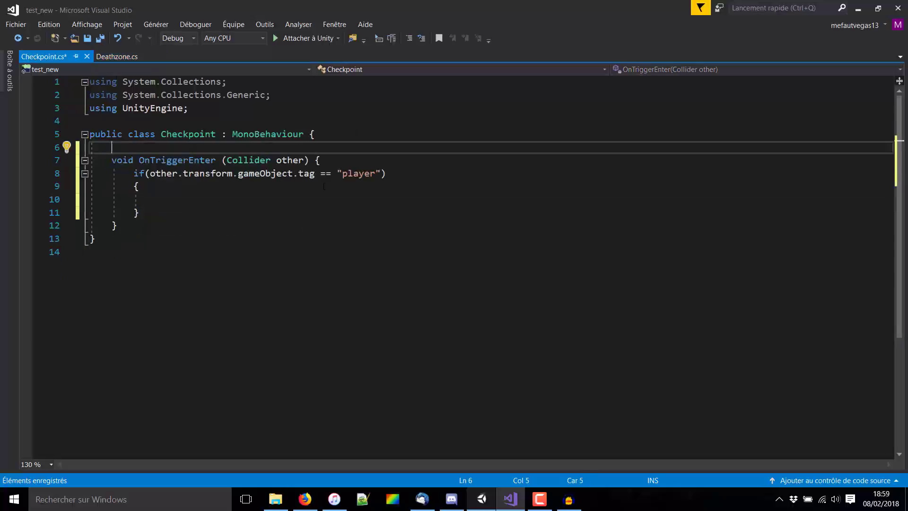
{"action": "key", "text": "Return"}
{"action": "key", "text": "Return"}
{"action": "key", "text": "Up"}
{"action": "type", "text": "D"}
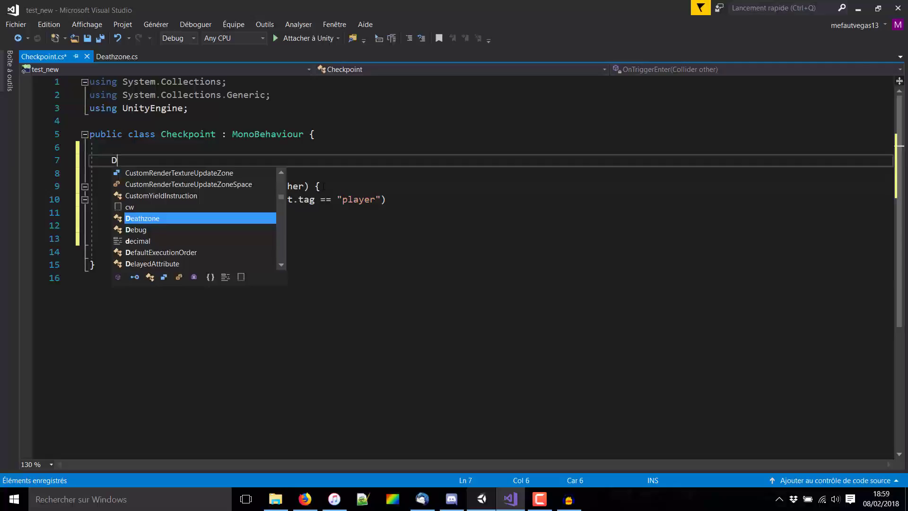
{"action": "type", "text": "eath"}
{"action": "key", "text": "Tab"}
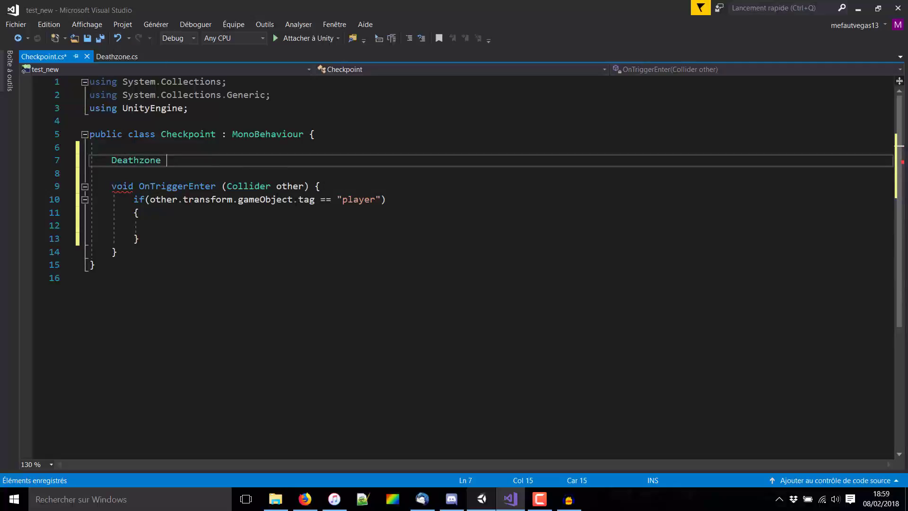
{"action": "type", "text": "deathzone"}
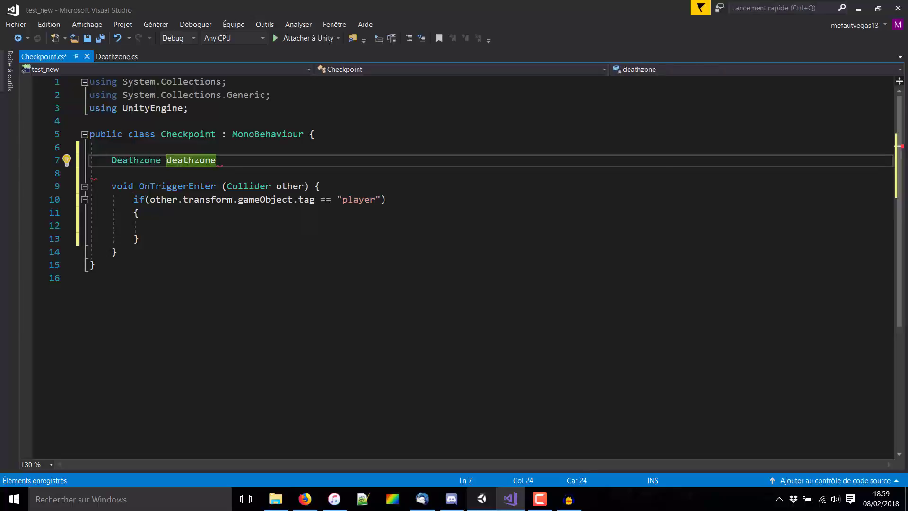
{"action": "type", "text": ";"}
{"action": "key", "text": "Return"}
{"action": "key", "text": "Return"}
- Add a Start method beginning the assignment deathzone = GameObject
{"action": "type", "text": "void"}
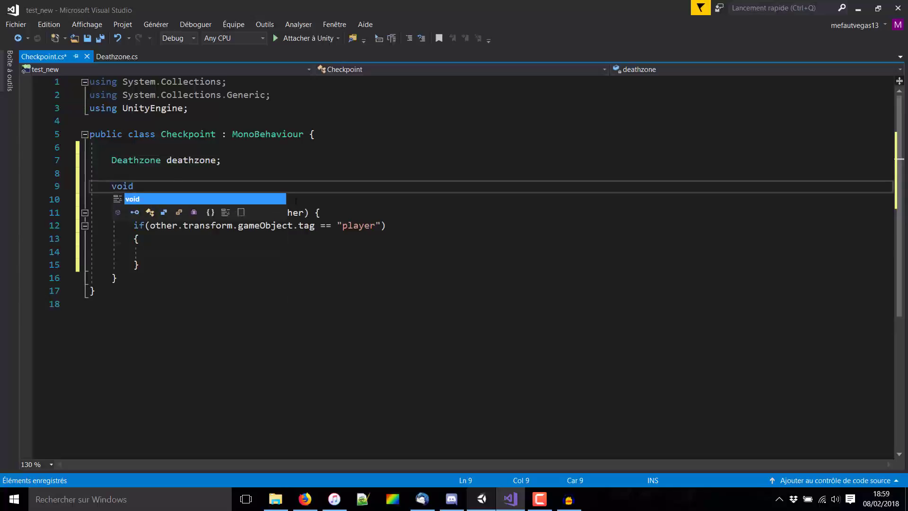
{"action": "type", "text": " Start"}
{"action": "key", "text": "Tab"}
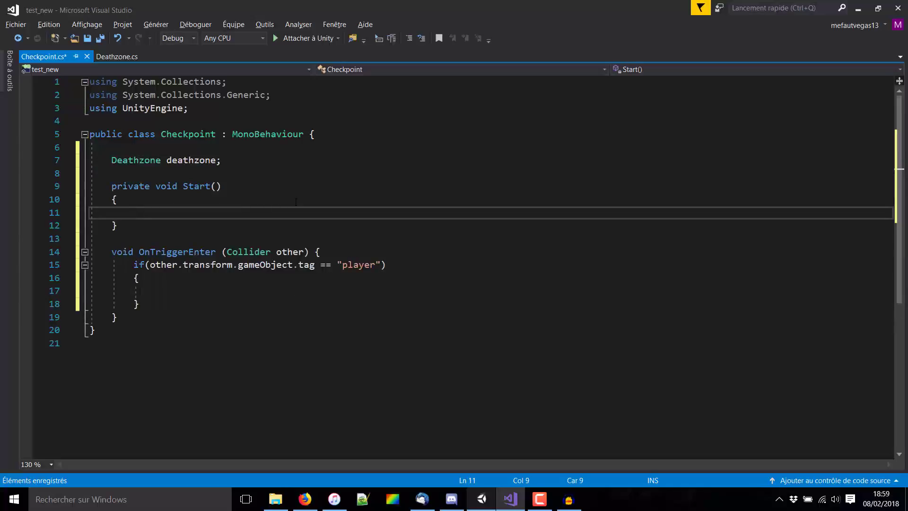
{"action": "type", "text": "death"}
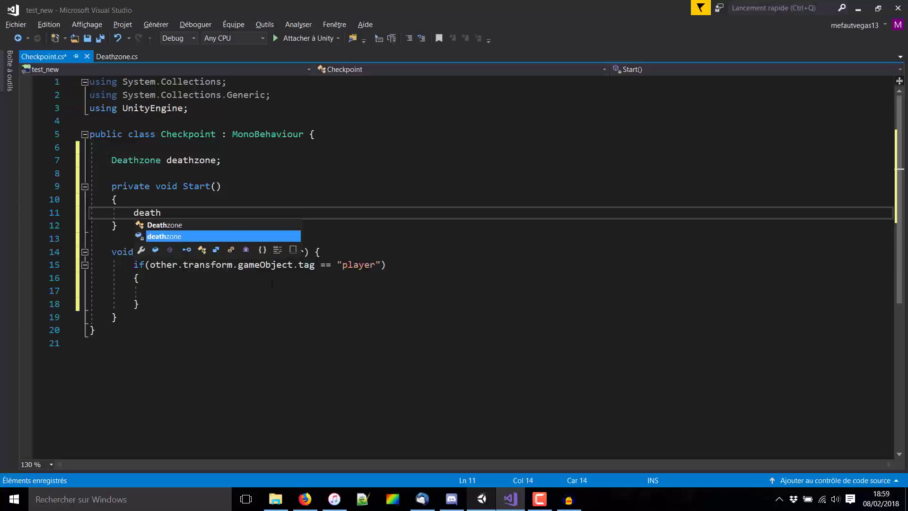
{"action": "key", "text": "Tab"}
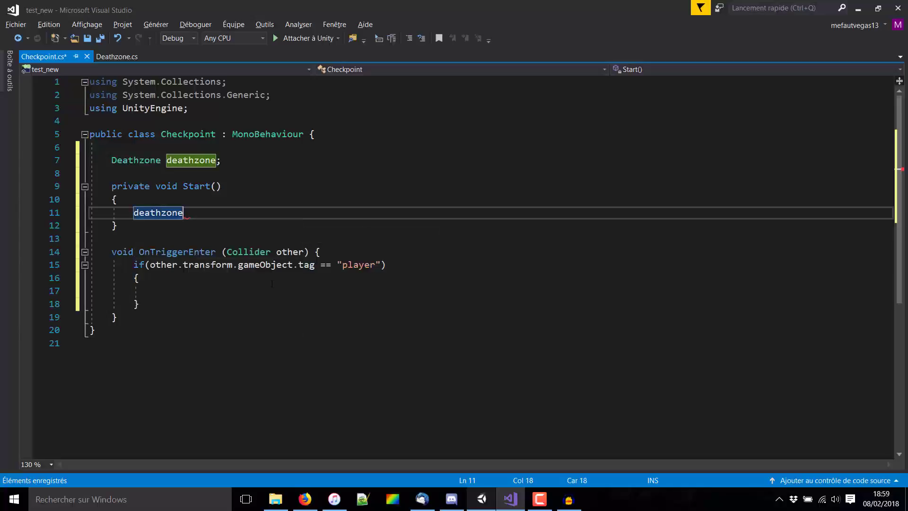
{"action": "type", "text": " = "}
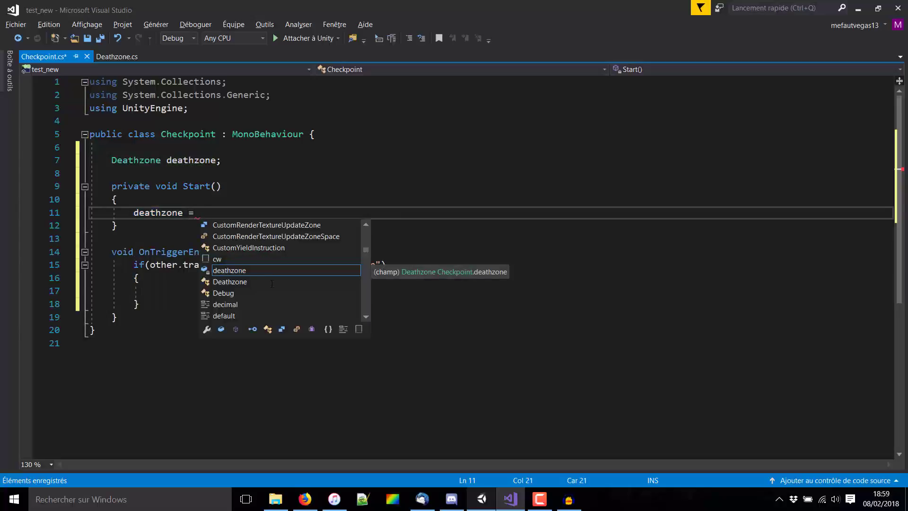
{"action": "type", "text": "game"}
{"action": "key", "text": "Up"}
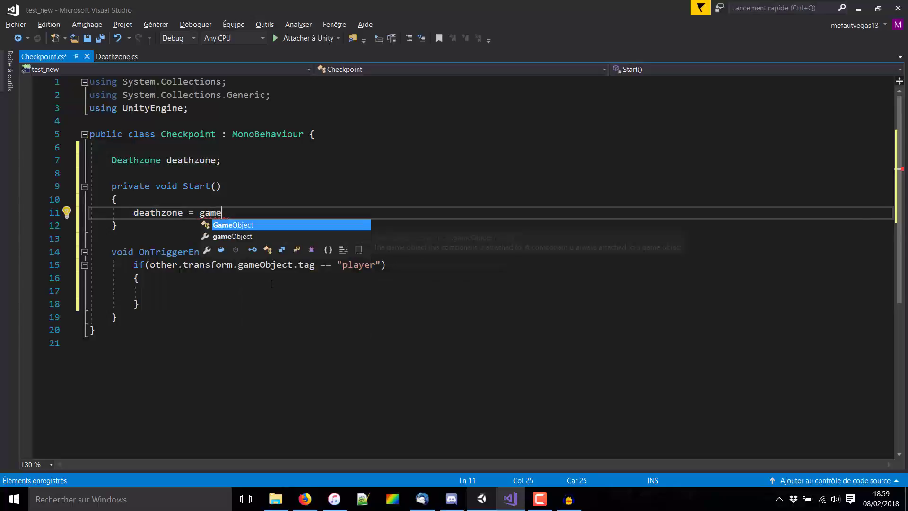
{"action": "key", "text": "Tab"}
- Complete the assignment with .Find("Deathzone").GetComponent<Deathzone>()
{"action": "type", "text": ".Find"}
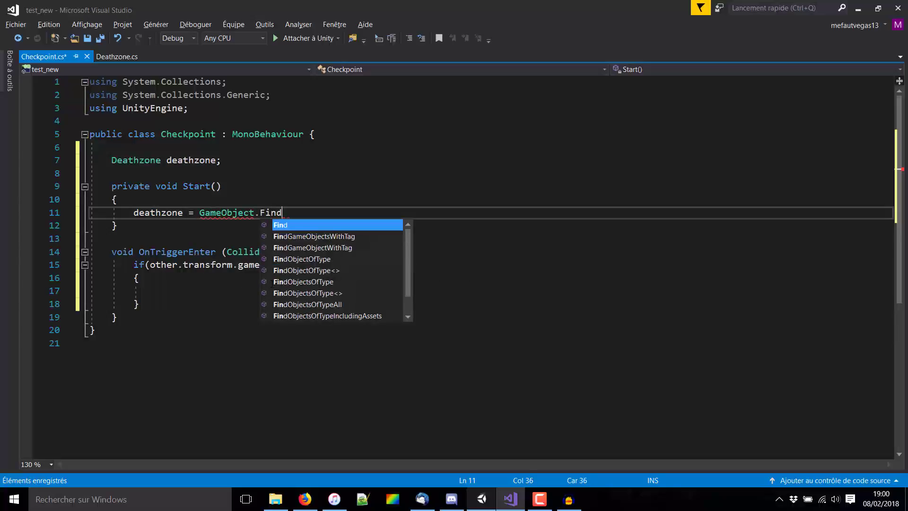
{"action": "key", "text": "Escape"}
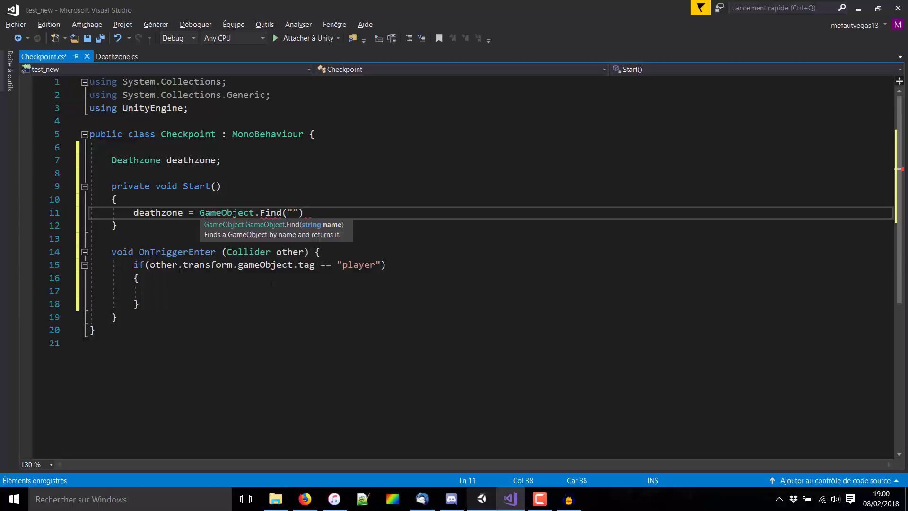
{"action": "type", "text": "(\"Dea"}
{"action": "type", "text": "thzone\")"}
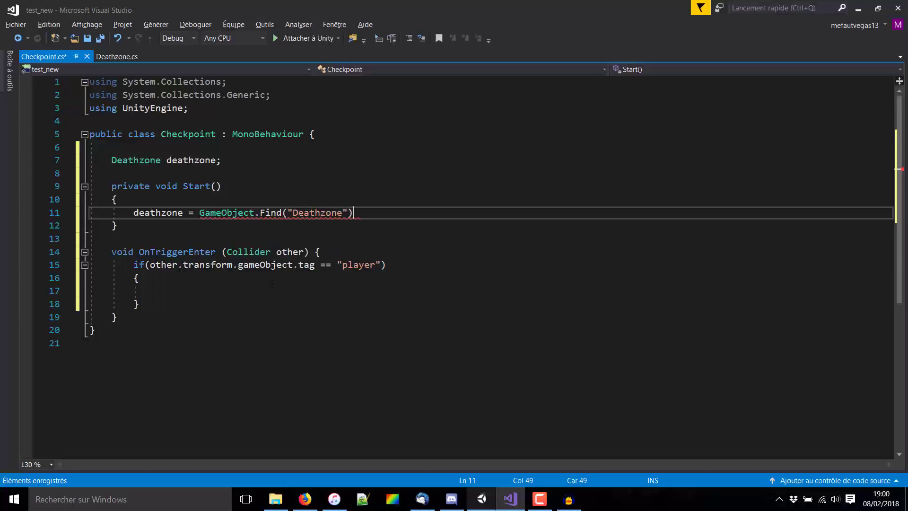
{"action": "type", "text": ".getc"}
{"action": "key", "text": "Tab"}
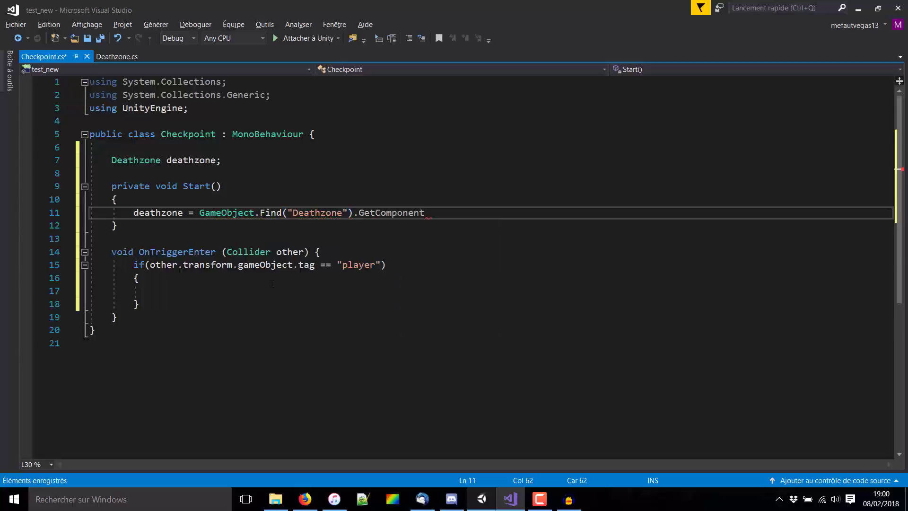
{"action": "type", "text": "<dea>"}
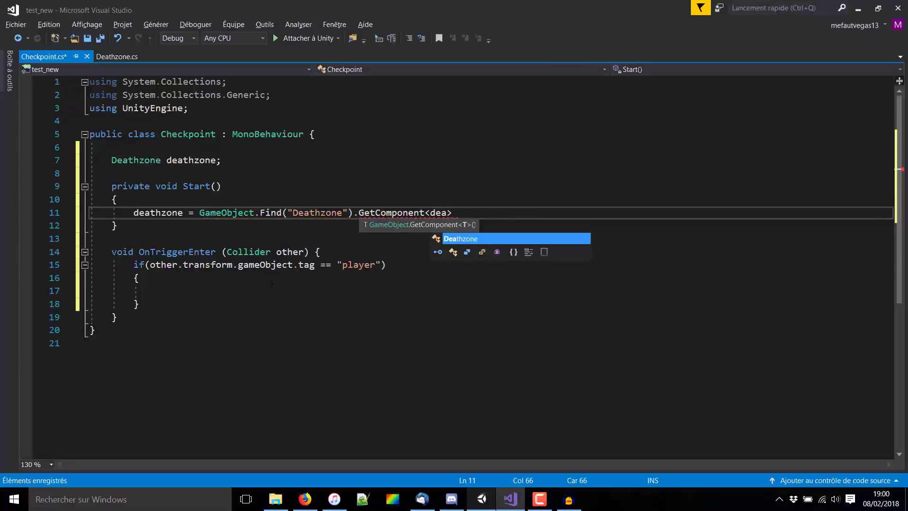
{"action": "key", "text": "Tab"}
{"action": "key", "text": "Right"}
{"action": "type", "text": "()"}
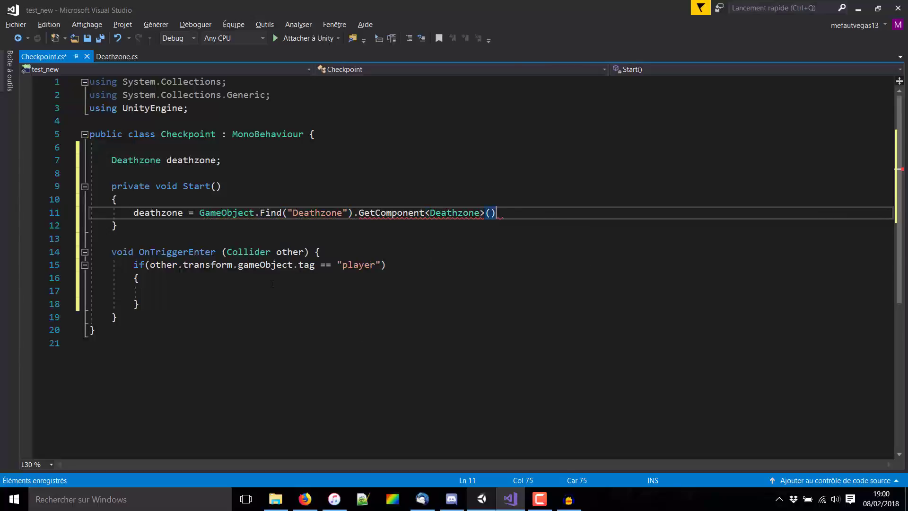
{"action": "type", "text": ";"}
- Look up the respawnPositions field in the Deathzone script, then return to Checkpoint.cs
{"action": "left_click_drag", "start_coordinate": [111, 160], "coordinate": [221, 160]}
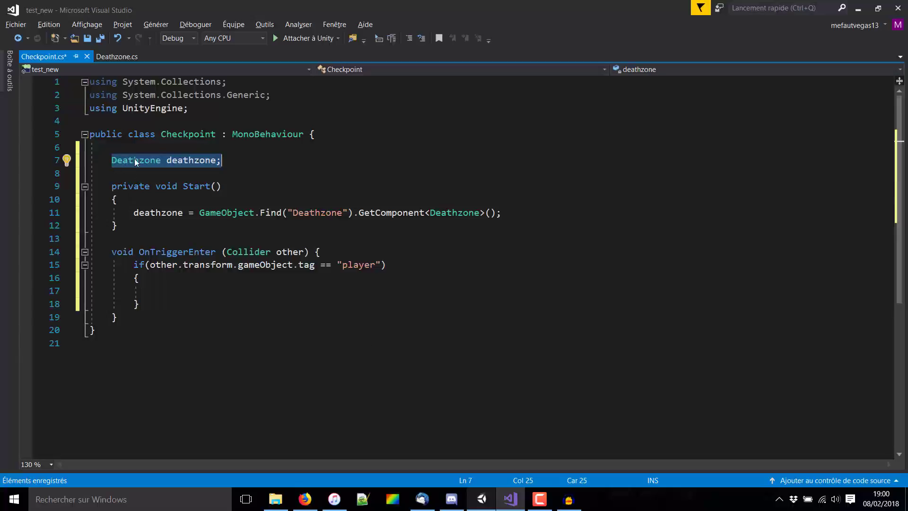
{"action": "left_click", "coordinate": [117, 57]}
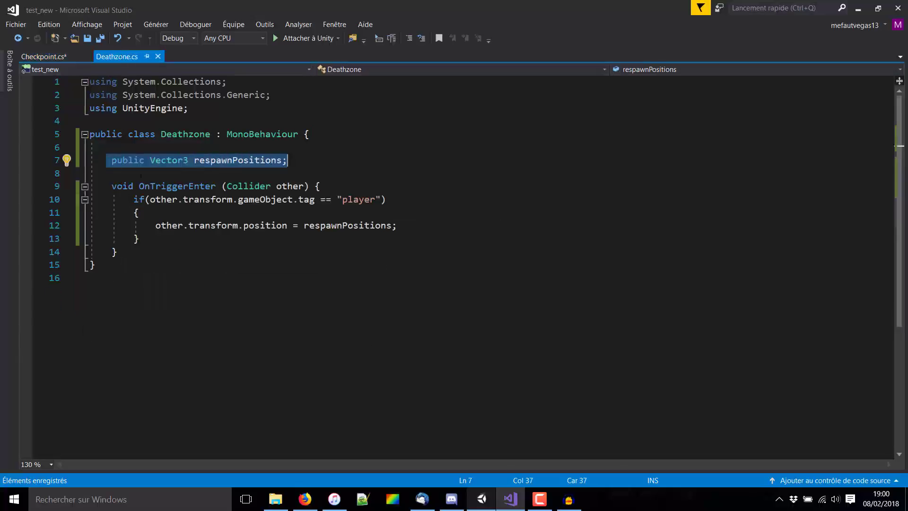
{"action": "left_click", "coordinate": [45, 56]}
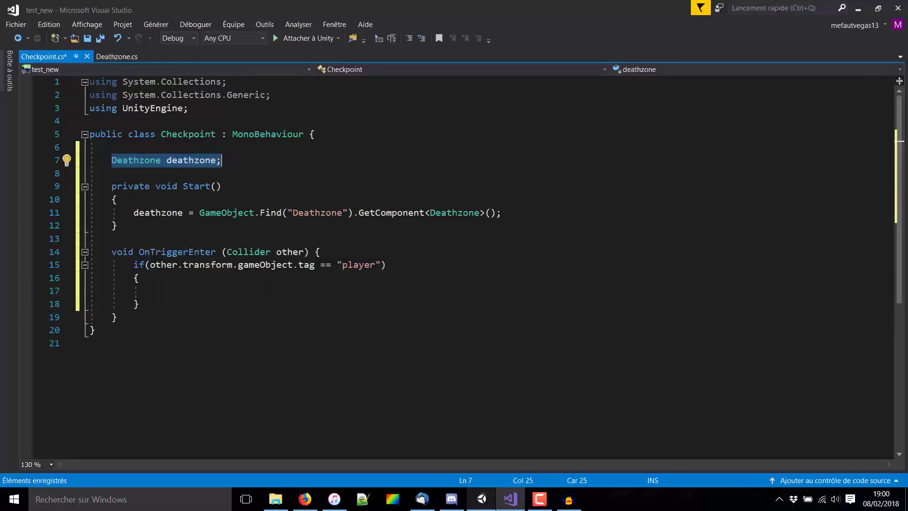
- In the if block, write deathzone.respawnPositions = gameObject.transform.position; and save Checkpoint.cs
{"action": "left_click", "coordinate": [215, 290]}
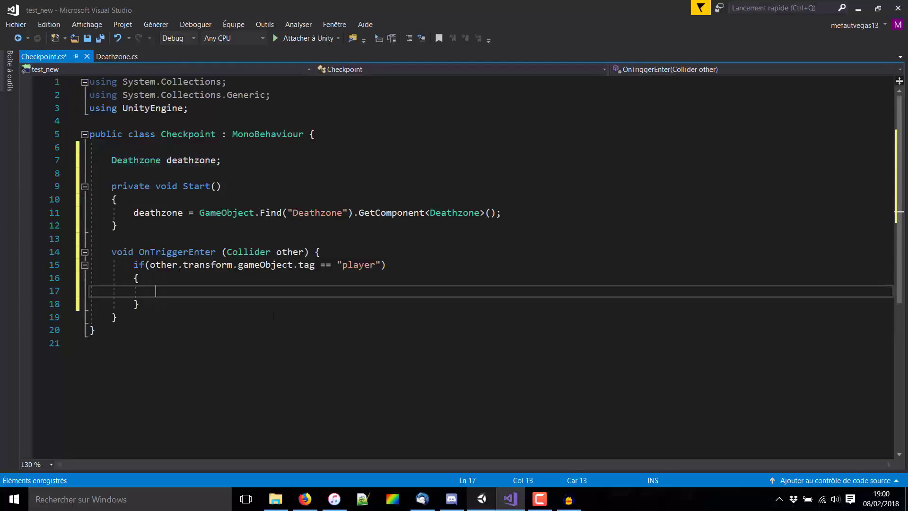
{"action": "type", "text": "deathz"}
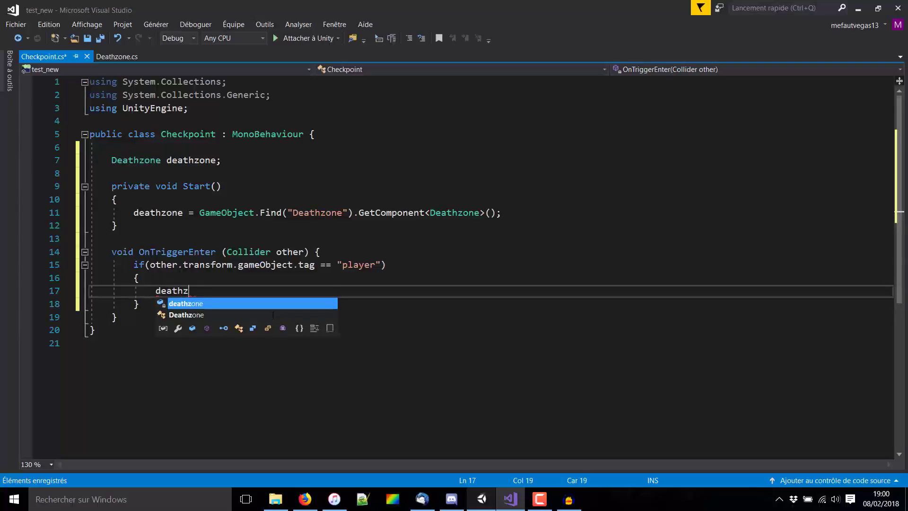
{"action": "type", "text": "o"}
{"action": "key", "text": "Tab"}
{"action": "type", "text": "."}
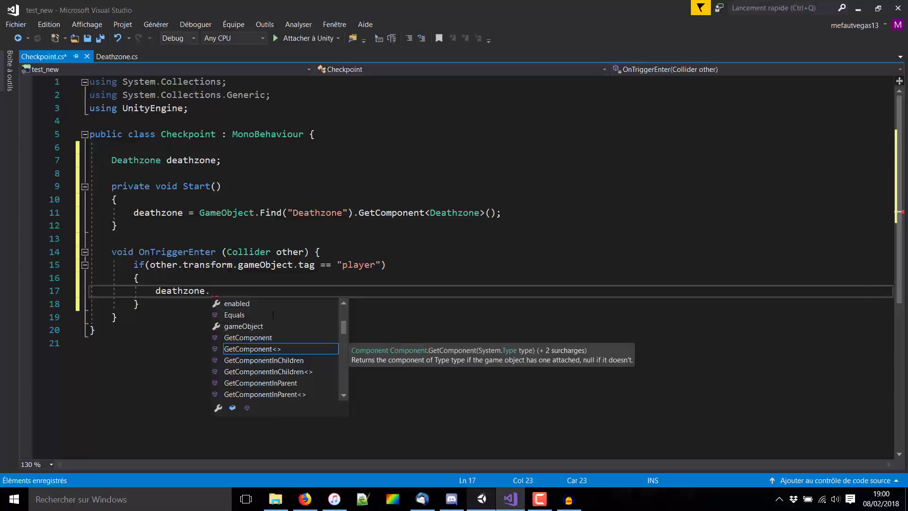
{"action": "type", "text": "resp"}
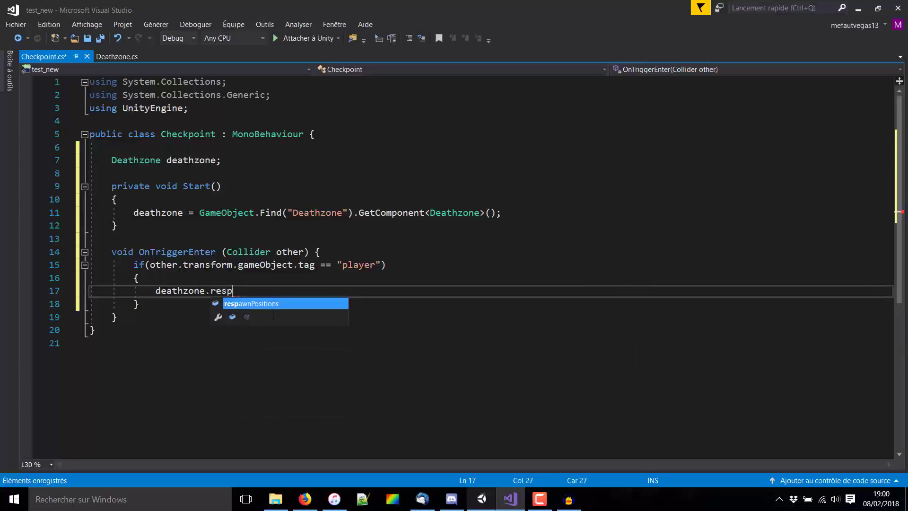
{"action": "key", "text": "Tab"}
{"action": "type", "text": "= g"}
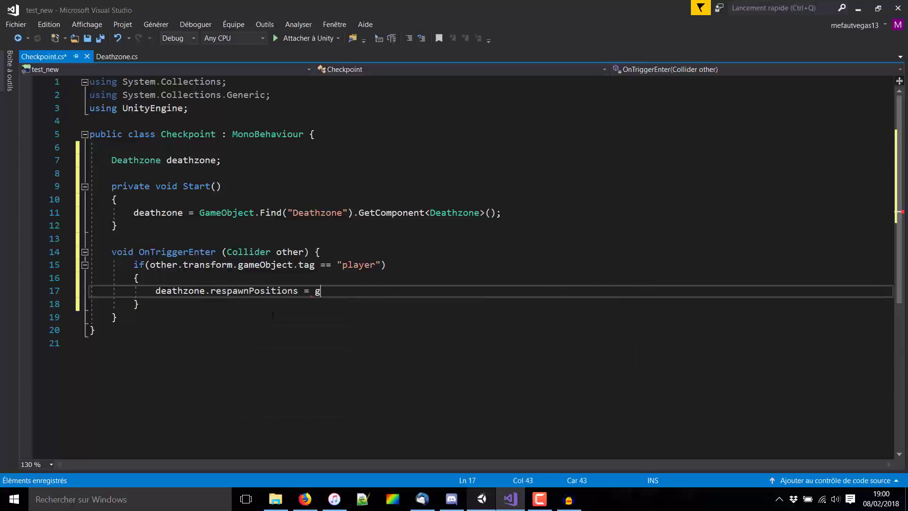
{"action": "type", "text": "ameObject.tra"}
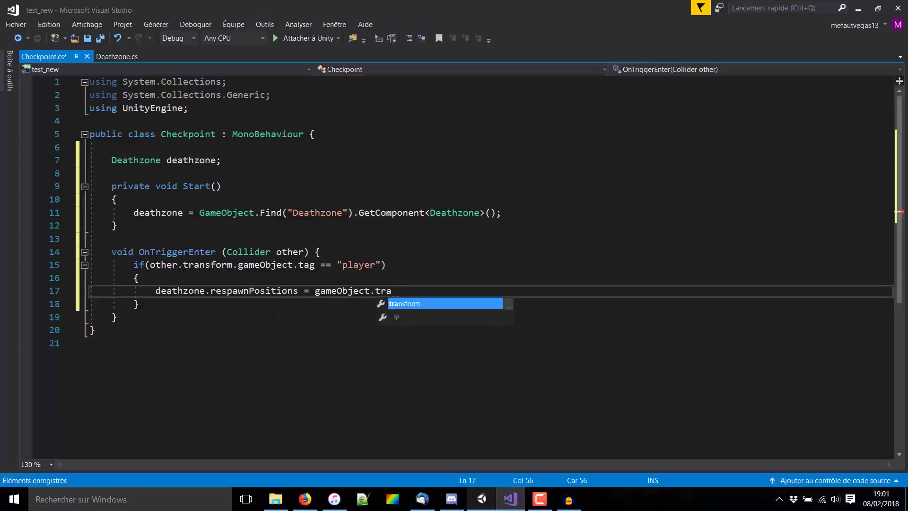
{"action": "key", "text": "Tab"}
{"action": "type", "text": ".posi"}
{"action": "key", "text": "Tab"}
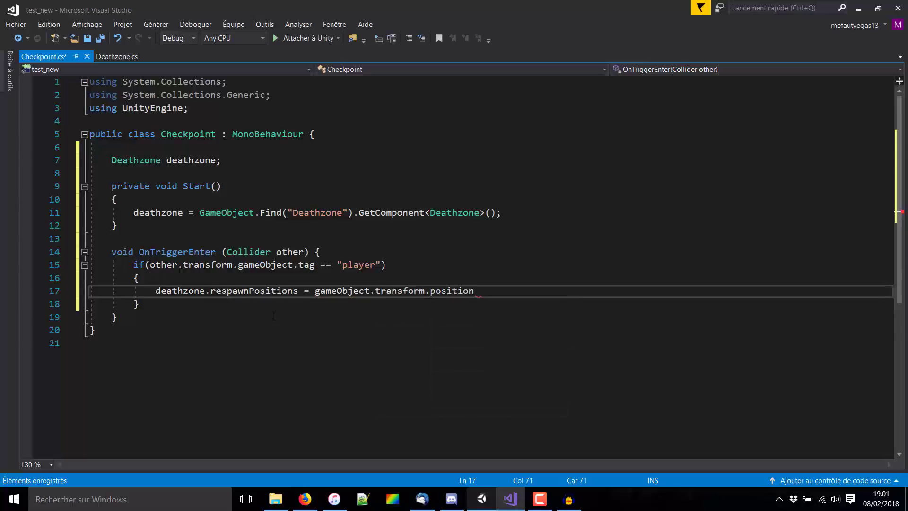
{"action": "type", "text": ";"}
{"action": "left_click", "coordinate": [293, 238]}
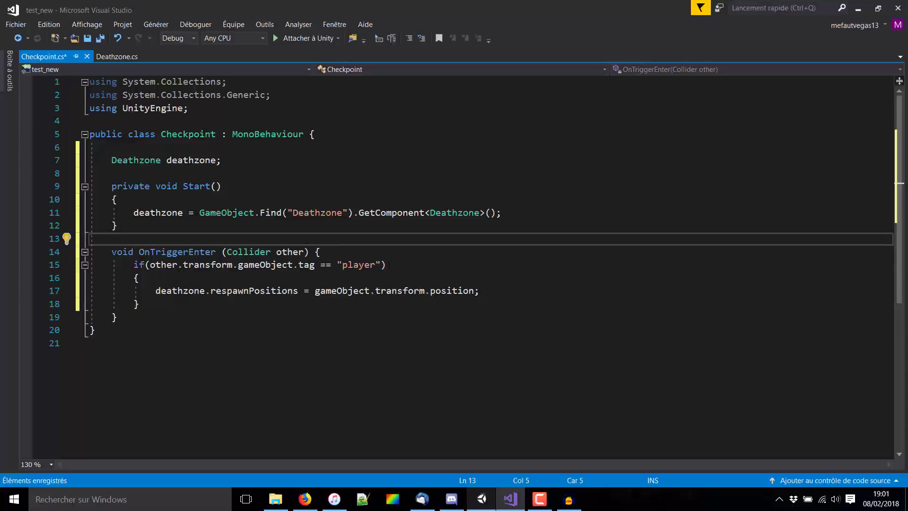
{"action": "key", "text": "ctrl+s"}
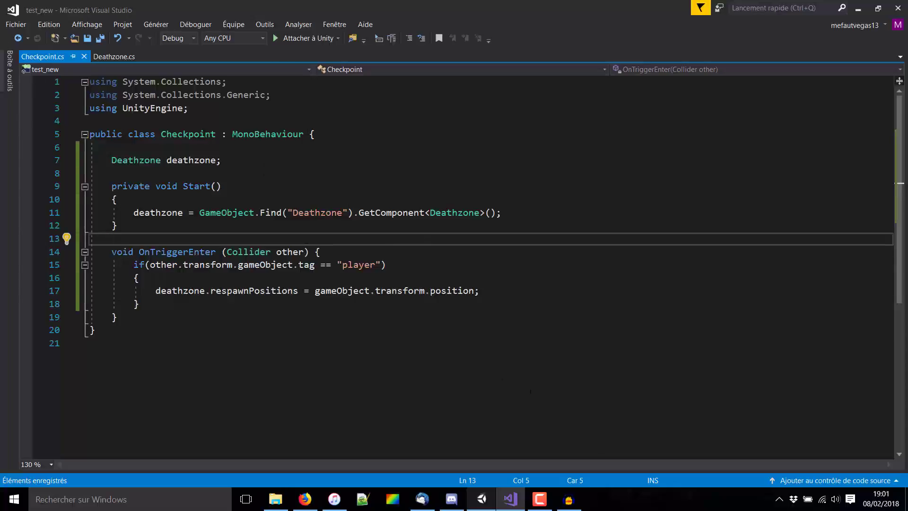
- Set the RigidBodyFPSController's tag to Player, then return to the Checkpoint script in Visual Studio
{"action": "left_click", "coordinate": [482, 499]}
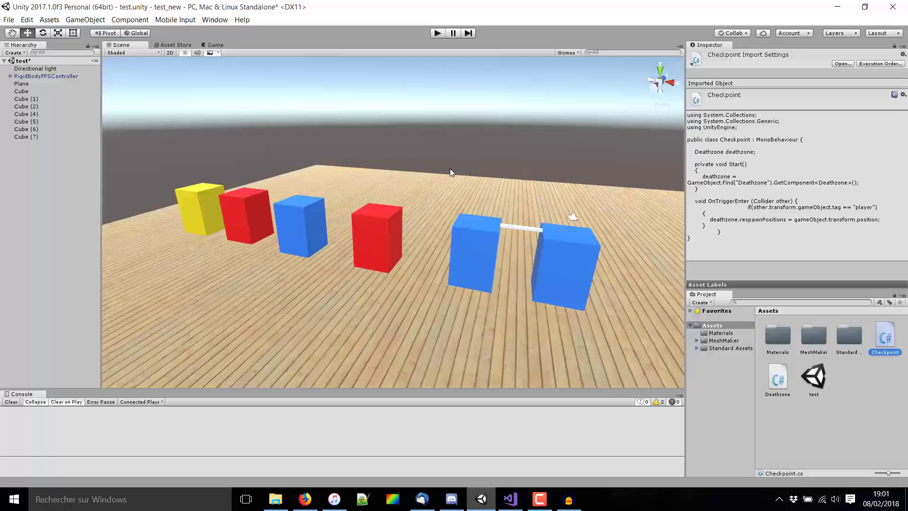
{"action": "left_click", "coordinate": [572, 217]}
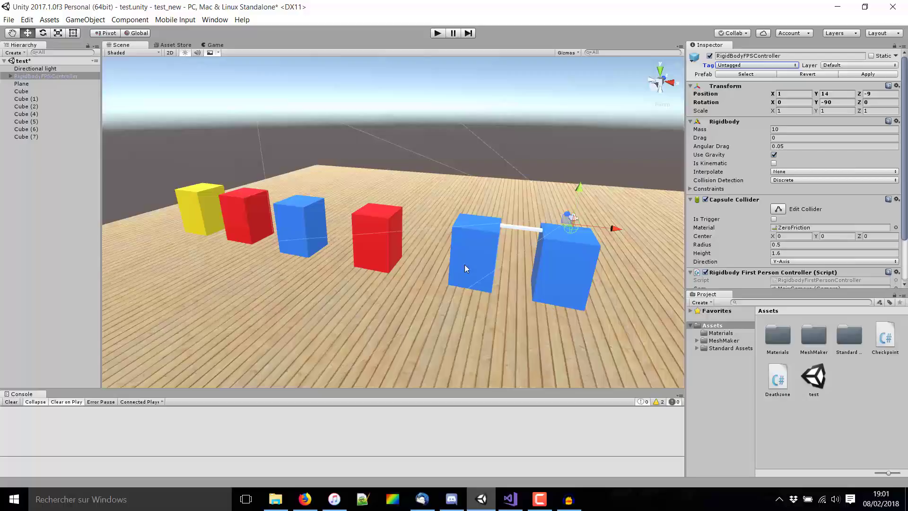
{"action": "left_click", "coordinate": [518, 178]}
{"action": "left_click", "coordinate": [69, 77]}
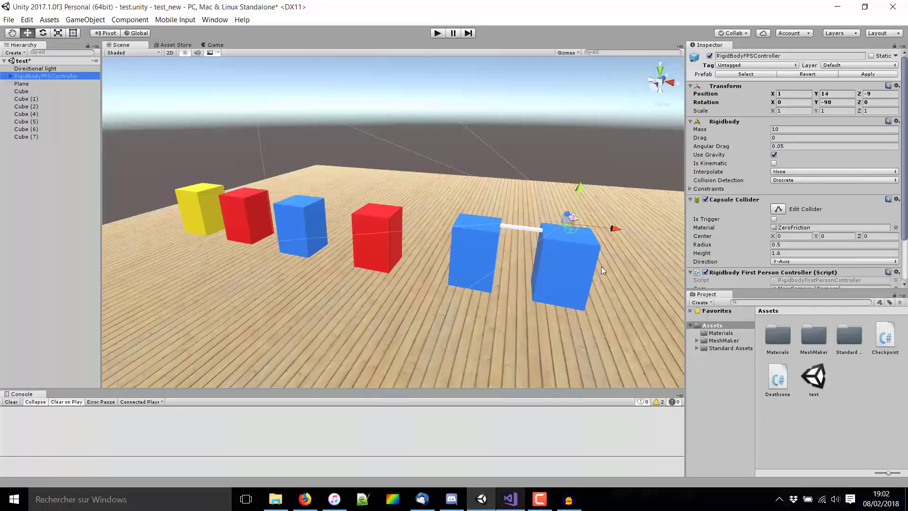
{"action": "left_click", "coordinate": [736, 66]}
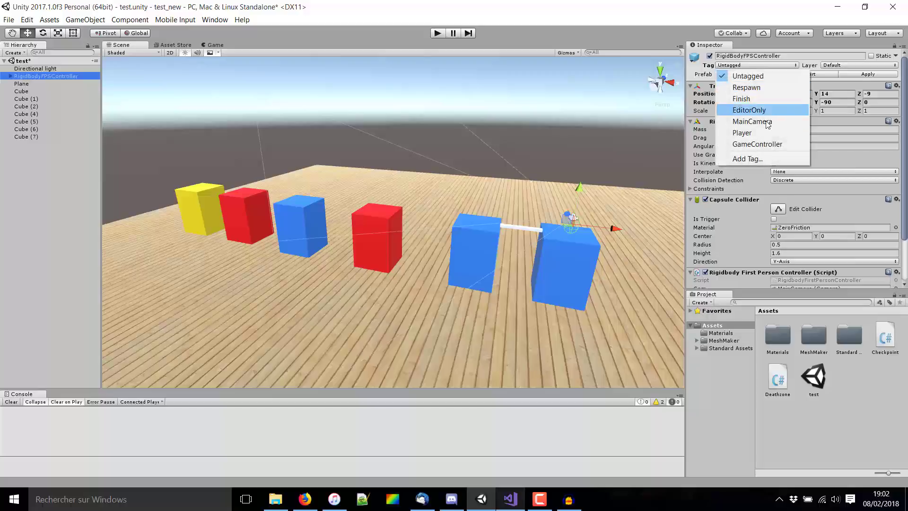
{"action": "left_click", "coordinate": [742, 133]}
{"action": "mouse_move", "coordinate": [475, 155]}
{"action": "right_mouse_down"}
{"action": "mouse_move", "coordinate": [584, 159]}
{"action": "mouse_move", "coordinate": [556, 455]}
{"action": "right_mouse_up"}
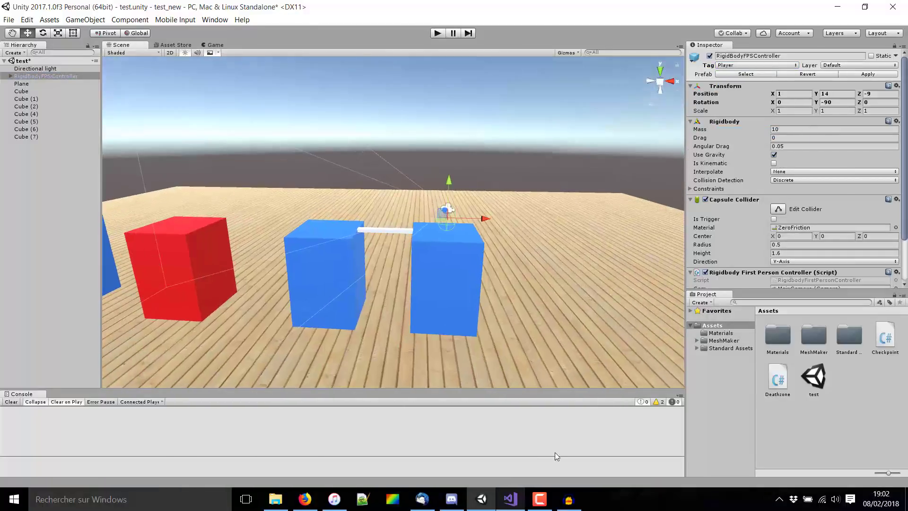
{"action": "left_click", "coordinate": [511, 499]}
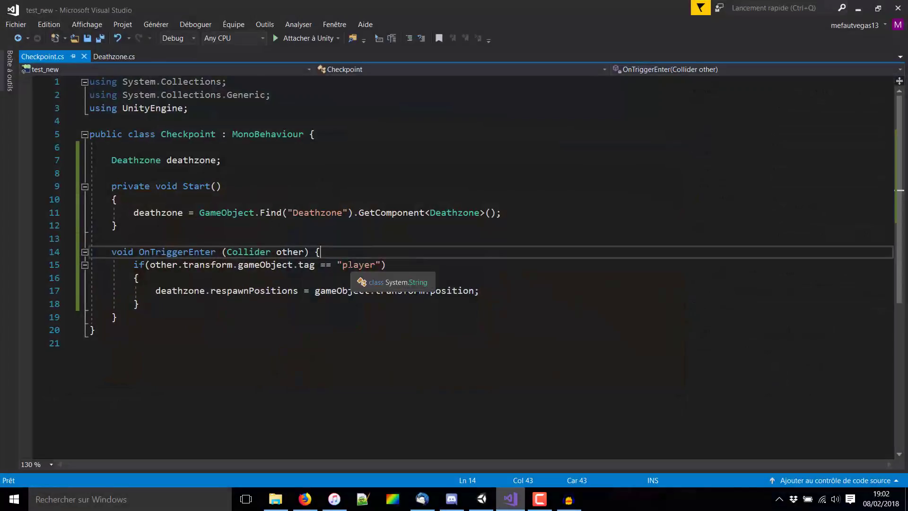
- Change the tag check from "player" to "Player" in Checkpoint.cs and Deathzone.cs, and save both
{"action": "left_click", "coordinate": [349, 265]}
{"action": "key", "text": "BackSpace"}
{"action": "type", "text": "P"}
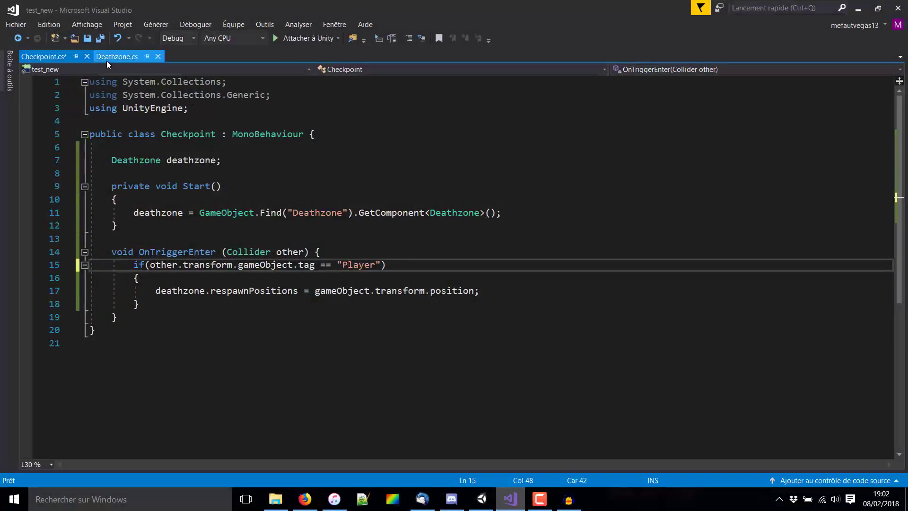
{"action": "left_click", "coordinate": [106, 61]}
{"action": "left_click", "coordinate": [344, 199]}
{"action": "key", "text": "BackSpace"}
{"action": "type", "text": "Player\")"}
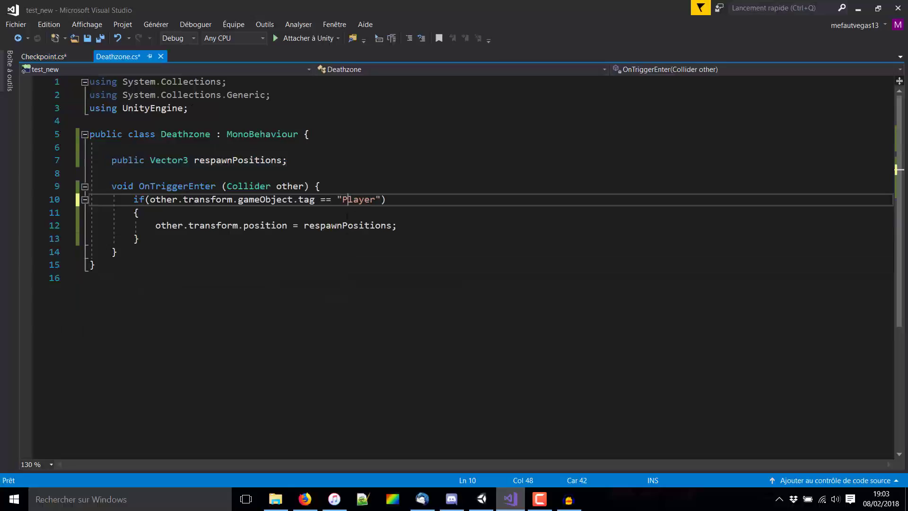
{"action": "key", "text": "ctrl+shift+s"}
{"action": "left_click", "coordinate": [42, 56]}
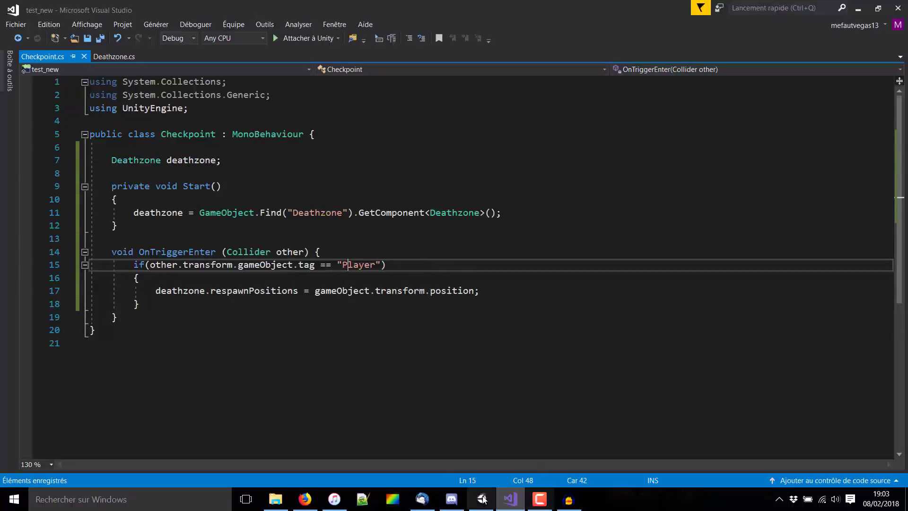
{"action": "key", "text": "alt+Tab"}
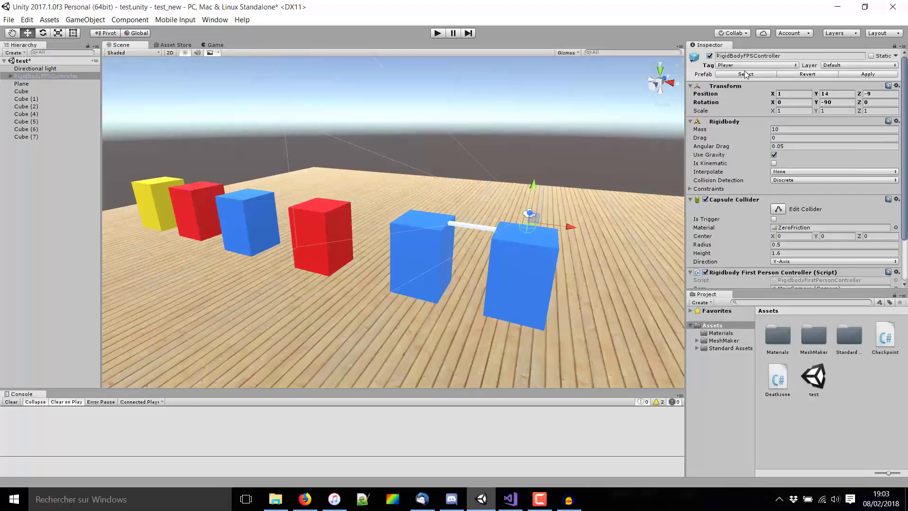
- Keep the player tagged Player and frame the red cube Cube (2) in the scene view
{"action": "left_click", "coordinate": [746, 65]}
{"action": "left_click", "coordinate": [738, 132]}
{"action": "scroll", "coordinate": [436, 252], "scroll_direction": "down", "scroll_amount": 3}
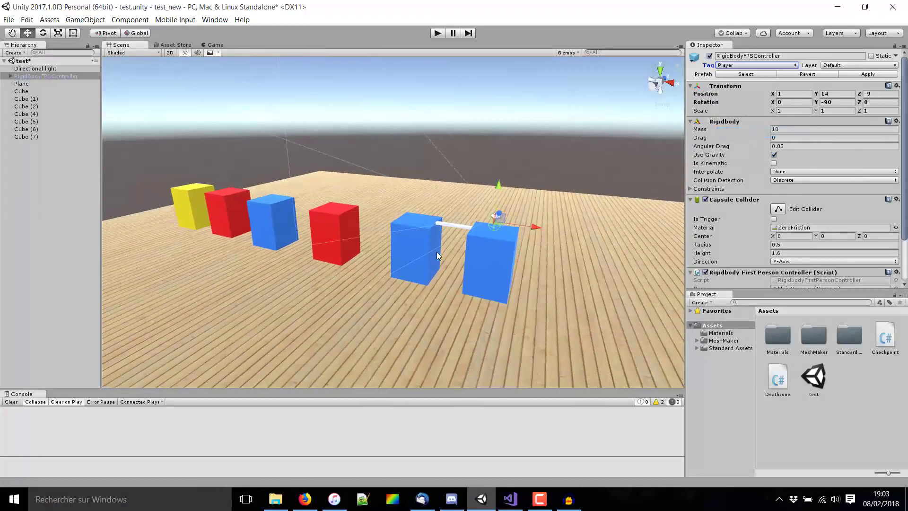
{"action": "scroll", "coordinate": [437, 255], "scroll_direction": "down", "scroll_amount": 2}
{"action": "scroll", "coordinate": [232, 193], "scroll_direction": "up", "scroll_amount": 5}
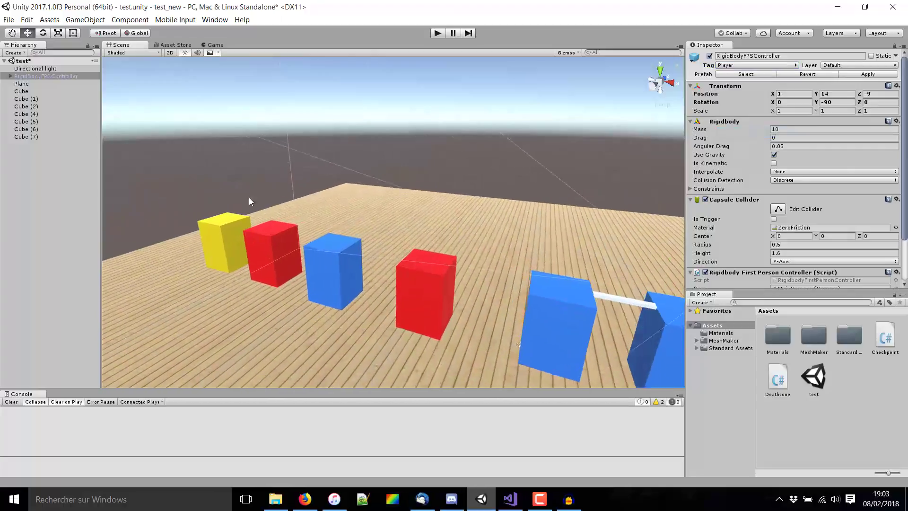
{"action": "middle_click_drag", "start_coordinate": [393, 212], "coordinate": [488, 167]}
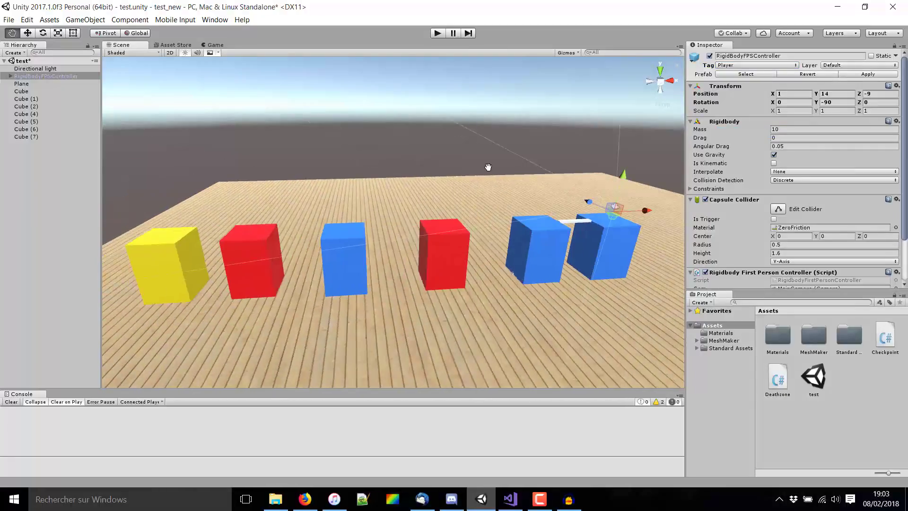
{"action": "scroll", "coordinate": [488, 167], "scroll_direction": "down", "scroll_amount": 3}
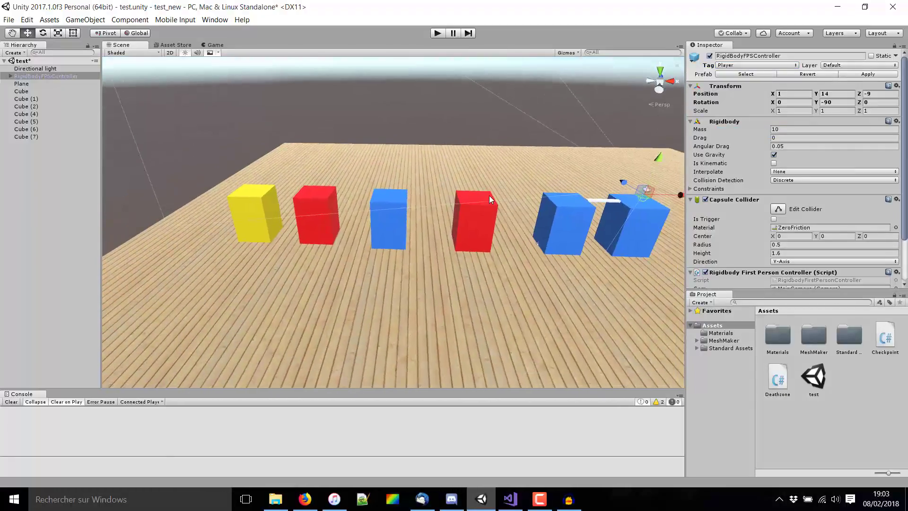
{"action": "left_click", "coordinate": [489, 197]}
{"action": "key", "text": "f"}
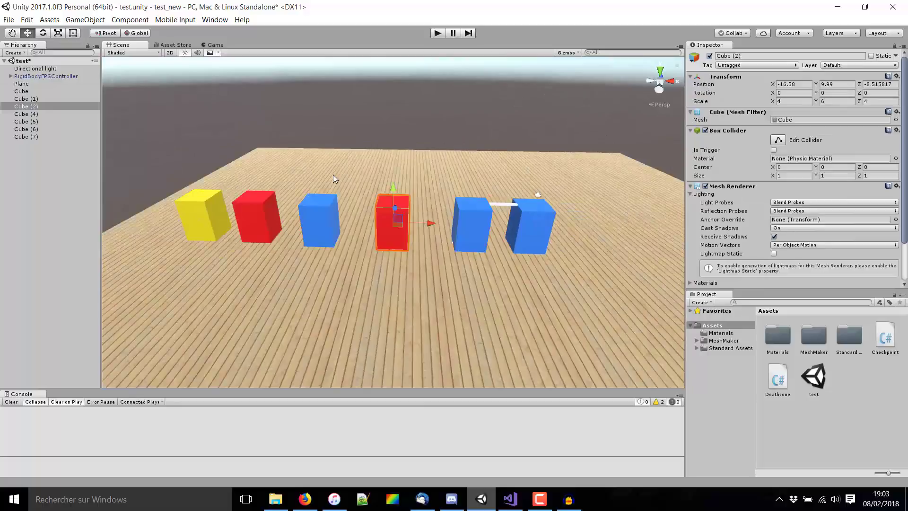
- Create a new cube, begin naming it Deathzone, and check the Find("Deathzone") name in Checkpoint.cs
{"action": "left_click", "coordinate": [90, 20]}
{"action": "left_click", "coordinate": [98, 21]}
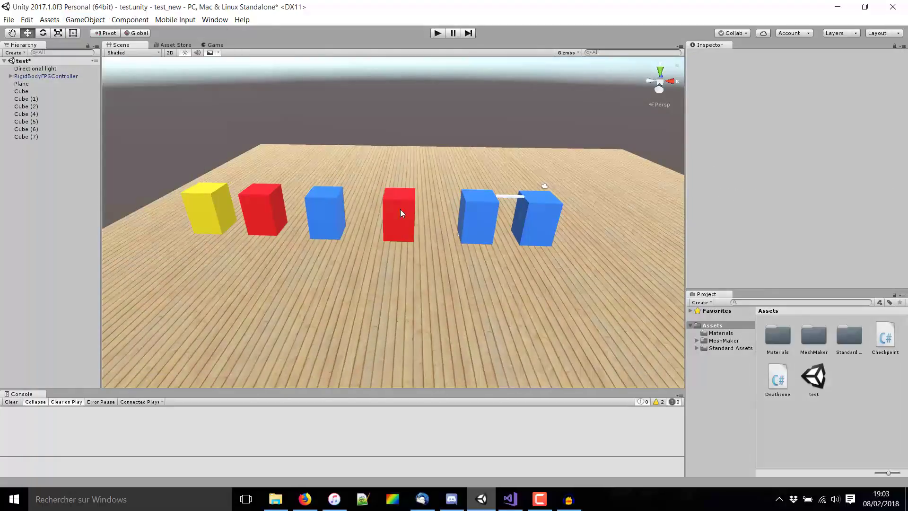
{"action": "left_click", "coordinate": [98, 20]}
{"action": "mouse_move", "coordinate": [114, 57]}
{"action": "left_click", "coordinate": [249, 55]}
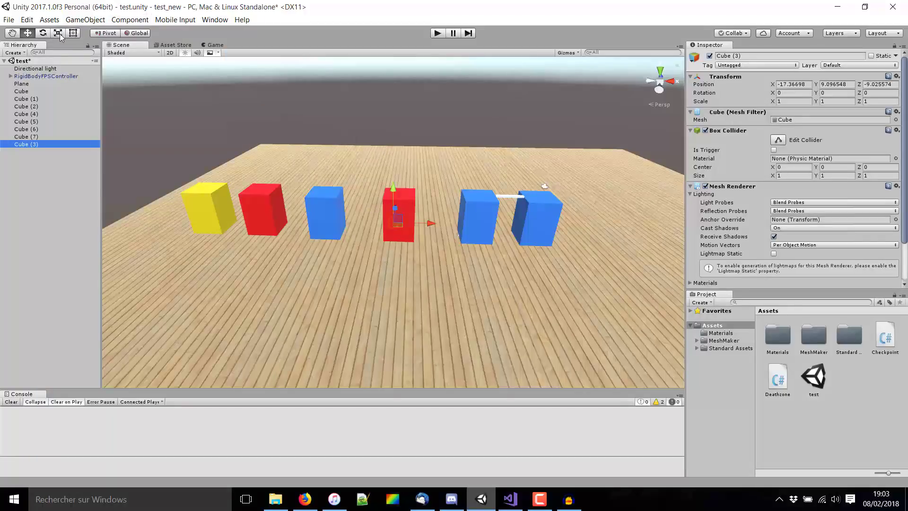
{"action": "left_click", "coordinate": [749, 56]}
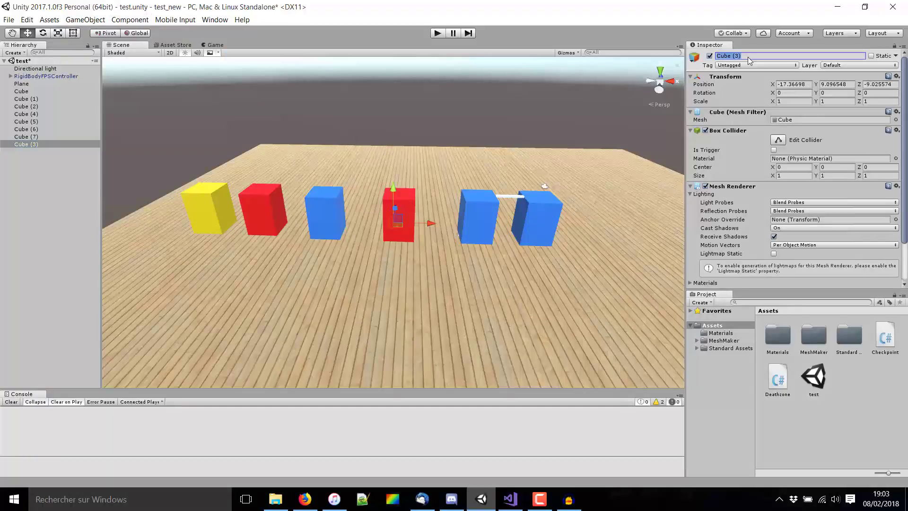
{"action": "type", "text": "Deathzone"}
{"action": "left_click", "coordinate": [522, 501]}
{"action": "double_click", "coordinate": [331, 212]}
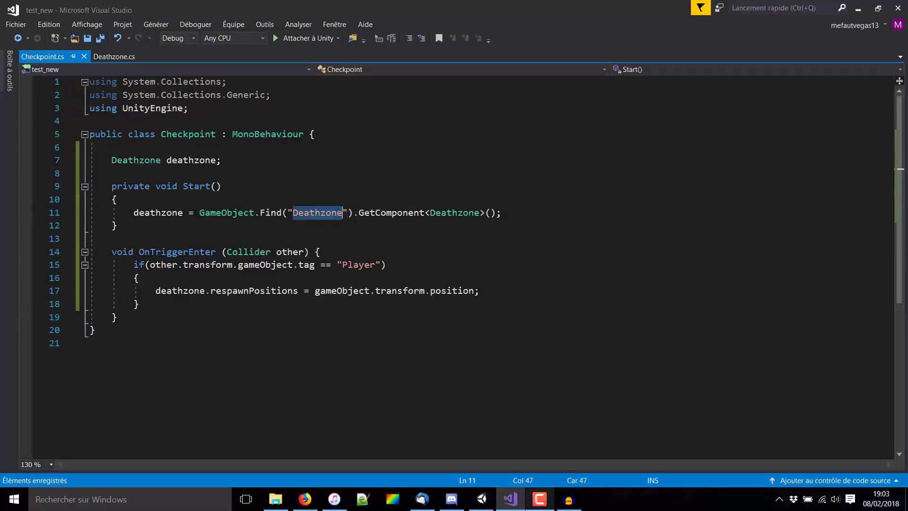
- Scale the Deathzone to roughly 62 × 1 × 16.5 and move it left and down beneath the cubes
{"action": "left_click", "coordinate": [858, 8]}
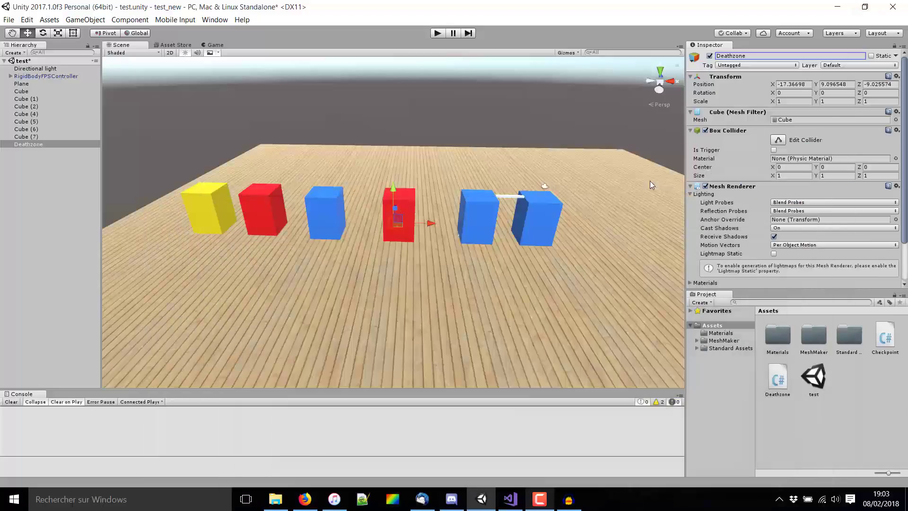
{"action": "left_click", "coordinate": [63, 35]}
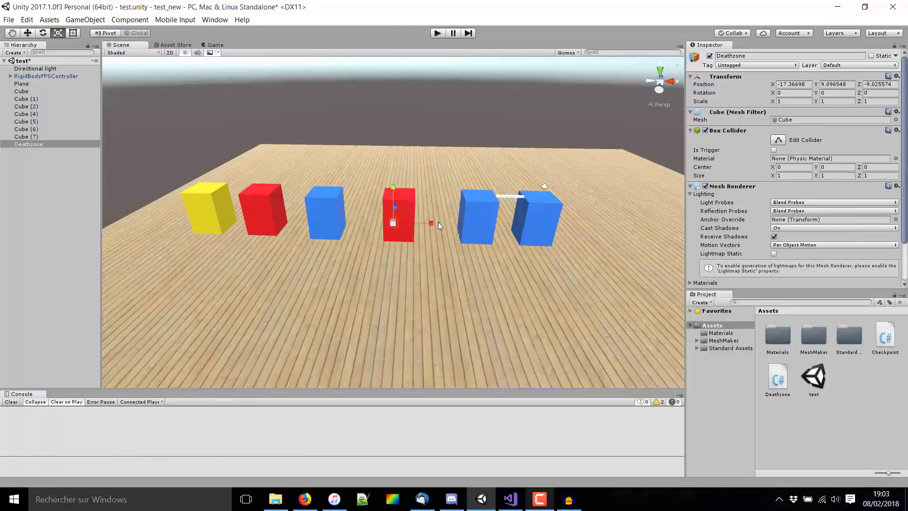
{"action": "mouse_move", "coordinate": [480, 229]}
{"action": "left_mouse_down"}
{"action": "mouse_move", "coordinate": [79, 370]}
{"action": "mouse_move", "coordinate": [1, 372]}
{"action": "left_mouse_up"}
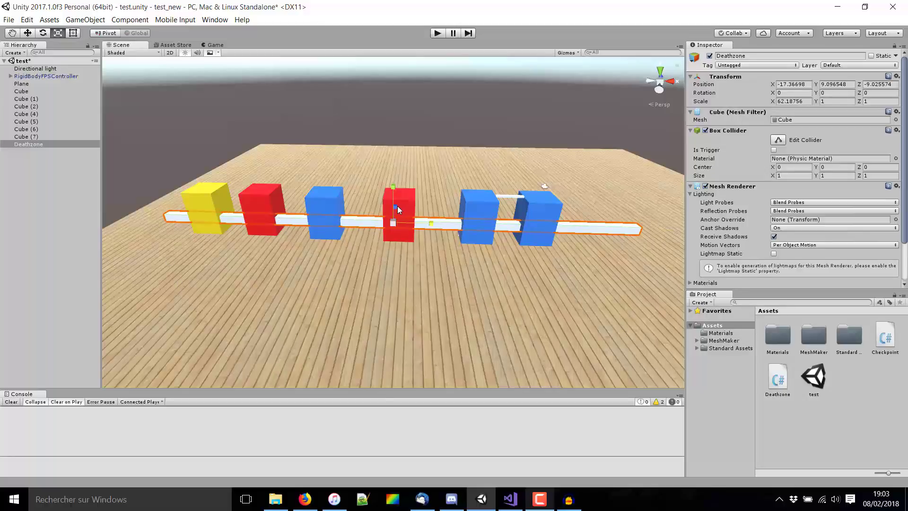
{"action": "left_click_drag", "start_coordinate": [398, 206], "coordinate": [364, 445]}
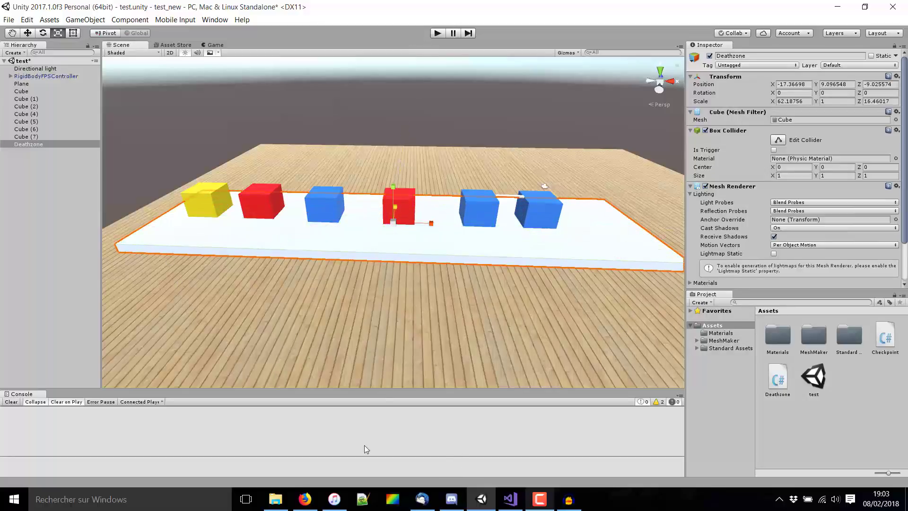
{"action": "left_click", "coordinate": [27, 33]}
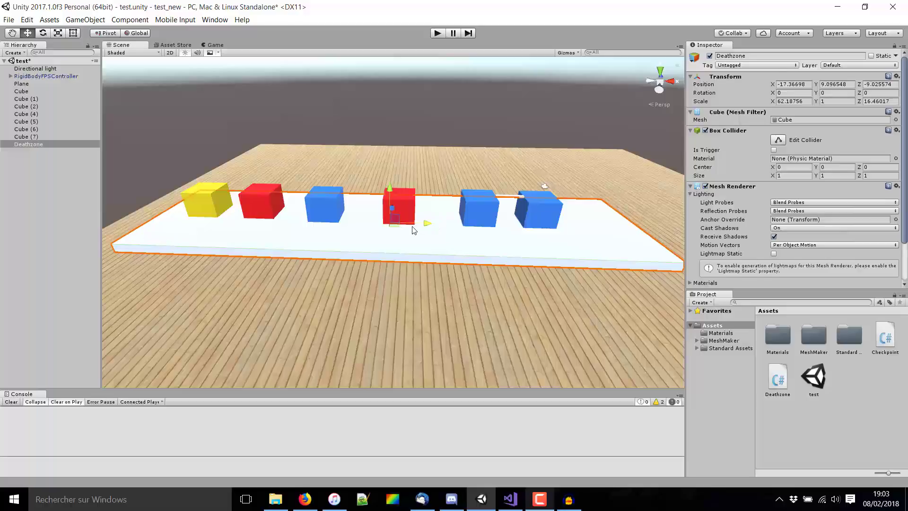
{"action": "left_click_drag", "start_coordinate": [440, 222], "coordinate": [403, 227]}
{"action": "middle_click_drag", "start_coordinate": [401, 251], "coordinate": [445, 173]}
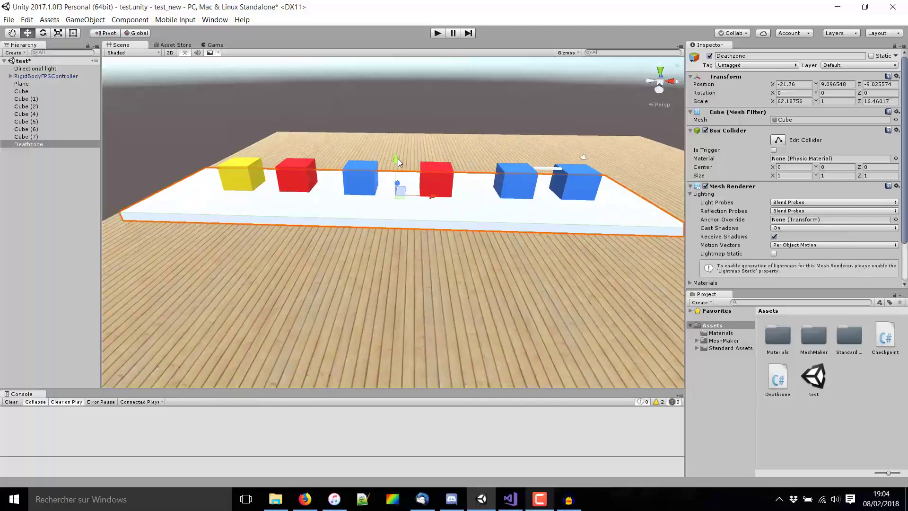
{"action": "left_click_drag", "start_coordinate": [396, 159], "coordinate": [398, 166]}
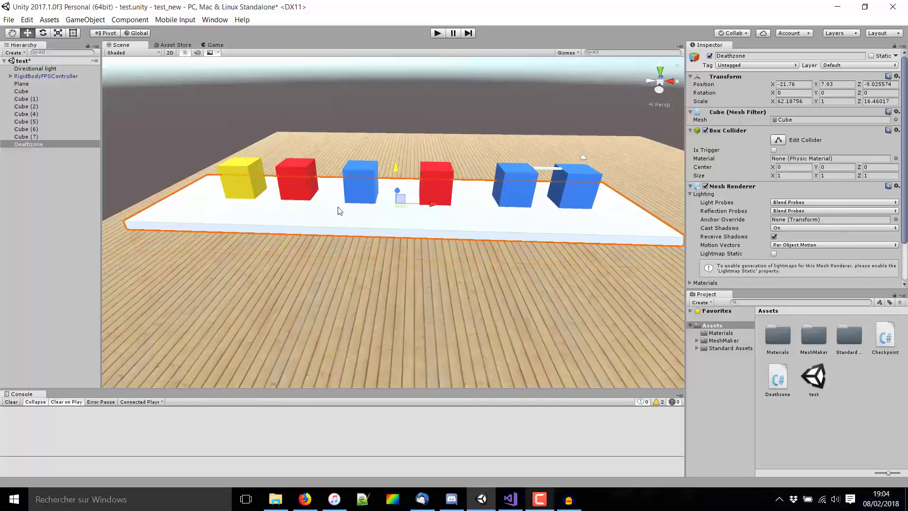
{"action": "scroll", "coordinate": [440, 220], "scroll_direction": "down", "scroll_amount": 2}
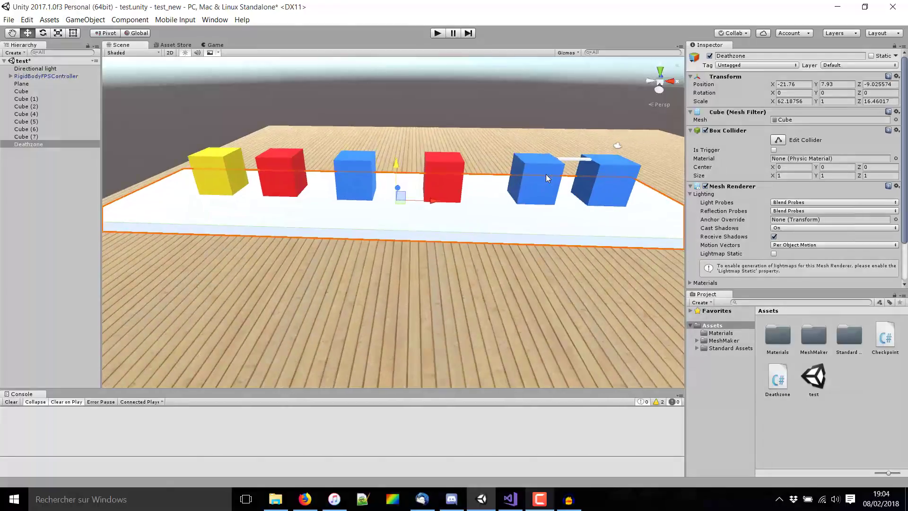
{"action": "mouse_move", "coordinate": [546, 174]}
{"action": "right_mouse_down"}
{"action": "mouse_move", "coordinate": [499, 194]}
{"action": "mouse_move", "coordinate": [500, 155]}
{"action": "right_mouse_up"}
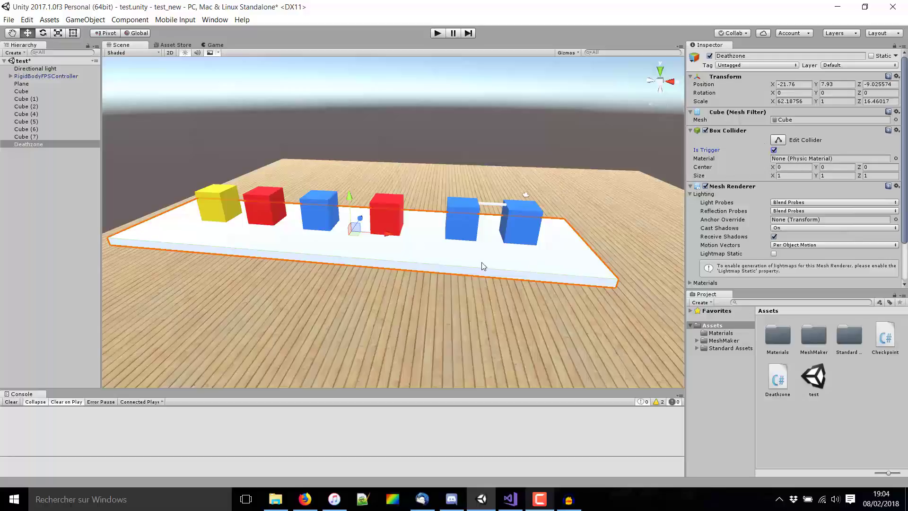
{"action": "scroll", "coordinate": [831, 194], "scroll_direction": "down", "scroll_amount": 3}
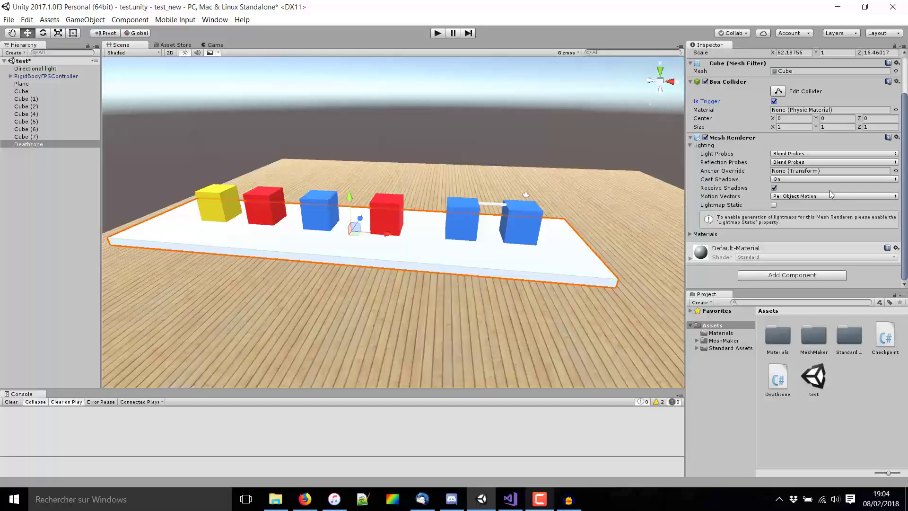
- Disable the Deathzone's Mesh Renderer so the slab is invisible
{"action": "left_click", "coordinate": [706, 138]}
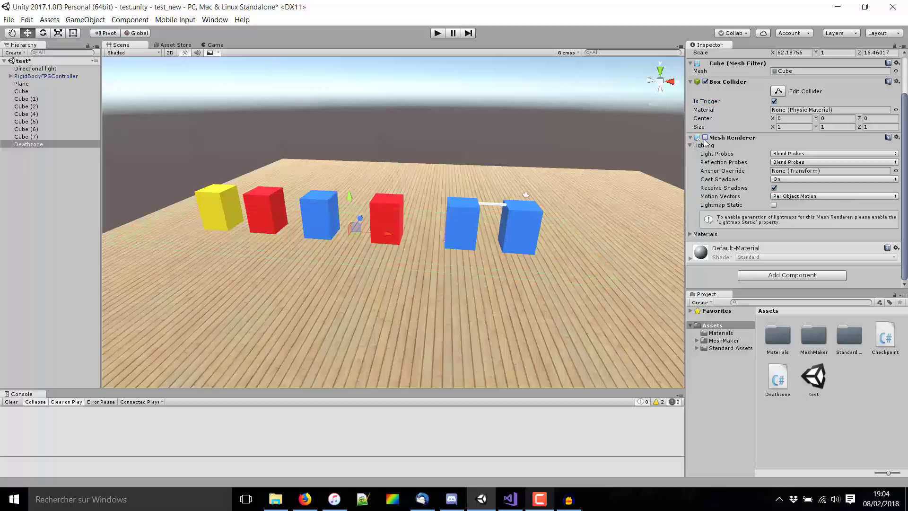
{"action": "mouse_move", "coordinate": [361, 187]}
{"action": "right_mouse_down"}
{"action": "mouse_move", "coordinate": [445, 134]}
{"action": "mouse_move", "coordinate": [356, 237]}
{"action": "right_mouse_up"}
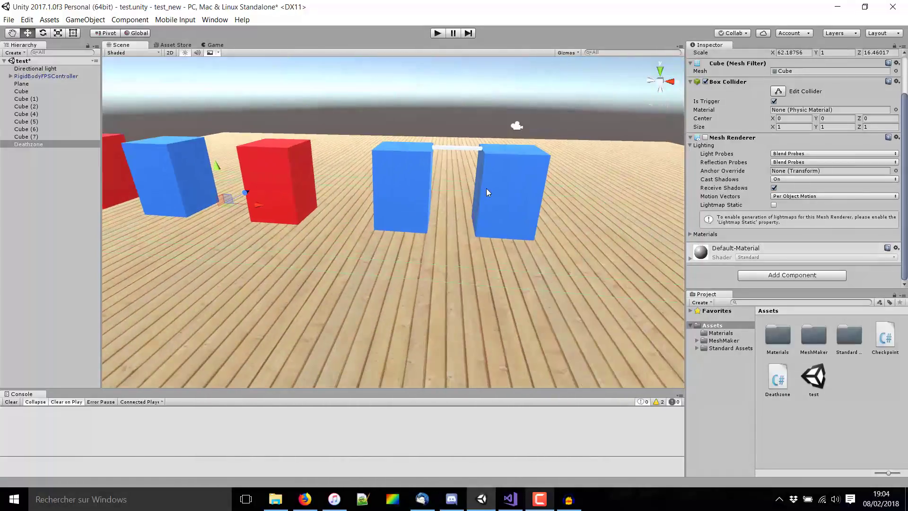
{"action": "scroll", "coordinate": [442, 250], "scroll_direction": "down", "scroll_amount": 5}
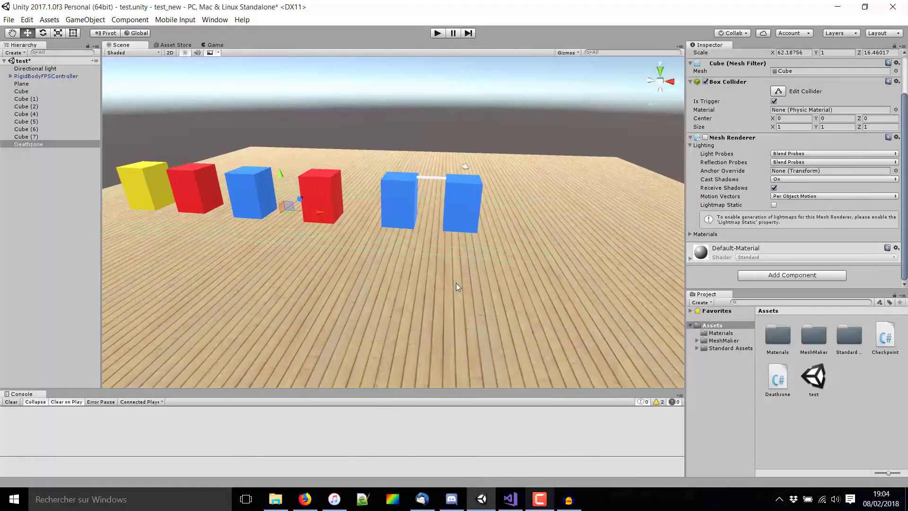
{"action": "scroll", "coordinate": [456, 283], "scroll_direction": "up", "scroll_amount": 5}
{"action": "middle_click_drag", "start_coordinate": [371, 238], "coordinate": [461, 282]}
{"action": "scroll", "coordinate": [463, 282], "scroll_direction": "down", "scroll_amount": 3}
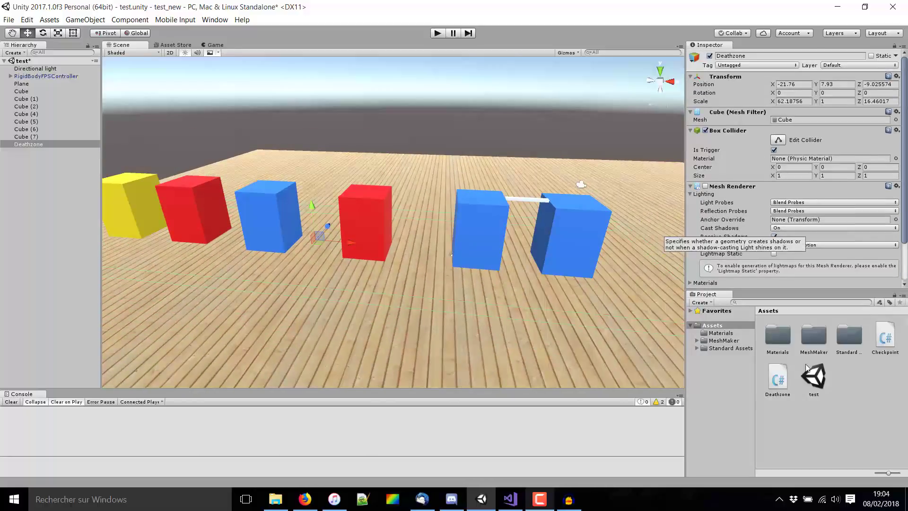
- Attach the Deathzone script to the Deathzone object, adding its Respawn Positions field
{"action": "left_click_drag", "start_coordinate": [778, 379], "coordinate": [788, 243]}
{"action": "right_click_drag", "start_coordinate": [338, 260], "coordinate": [370, 266]}
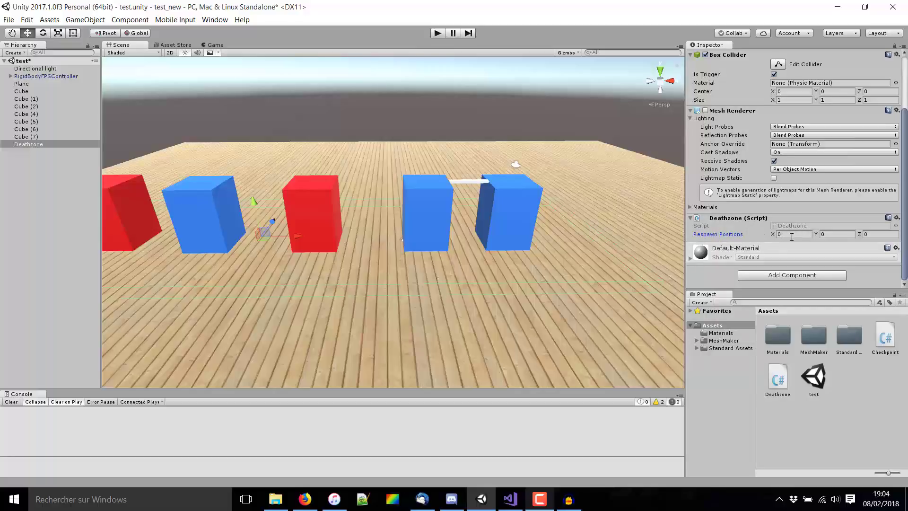
{"action": "scroll", "coordinate": [570, 185], "scroll_direction": "up", "scroll_amount": 2}
{"action": "scroll", "coordinate": [570, 184], "scroll_direction": "up", "scroll_amount": 2}
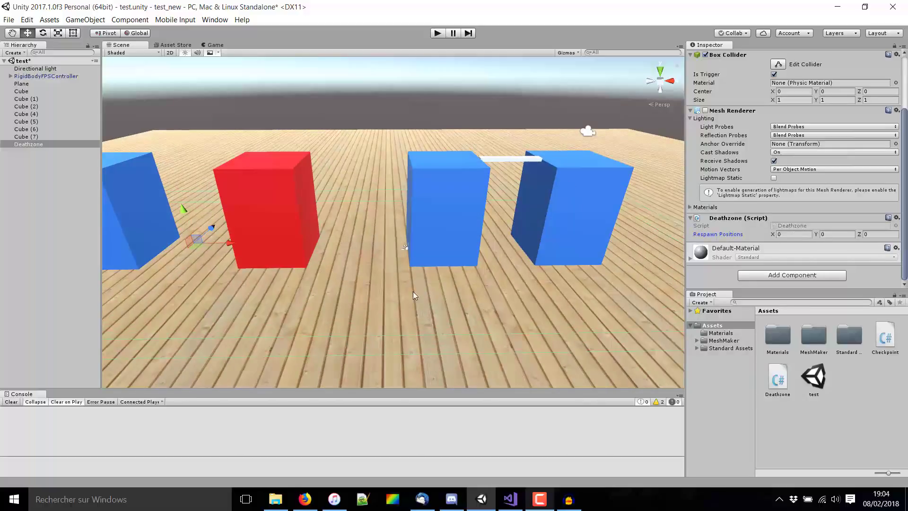
{"action": "middle_click_drag", "start_coordinate": [413, 291], "coordinate": [348, 240]}
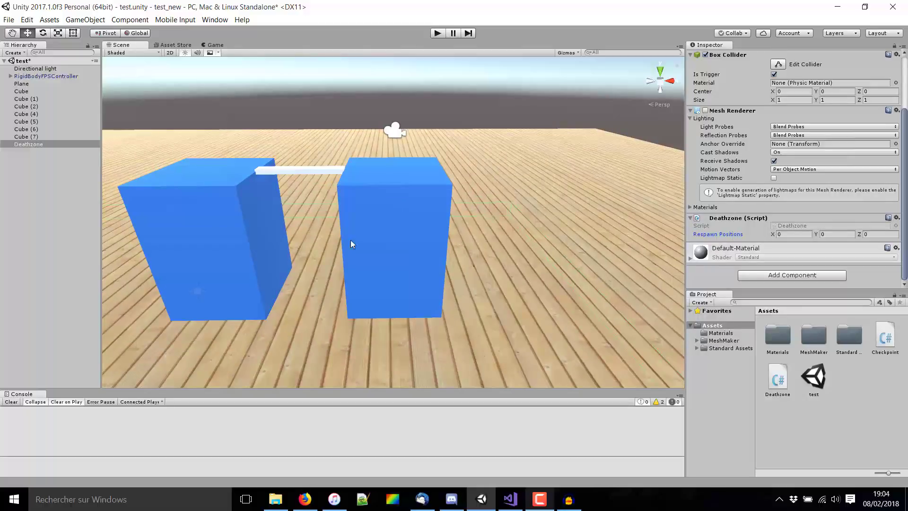
{"action": "left_click", "coordinate": [876, 235]}
{"action": "left_click", "coordinate": [868, 246]}
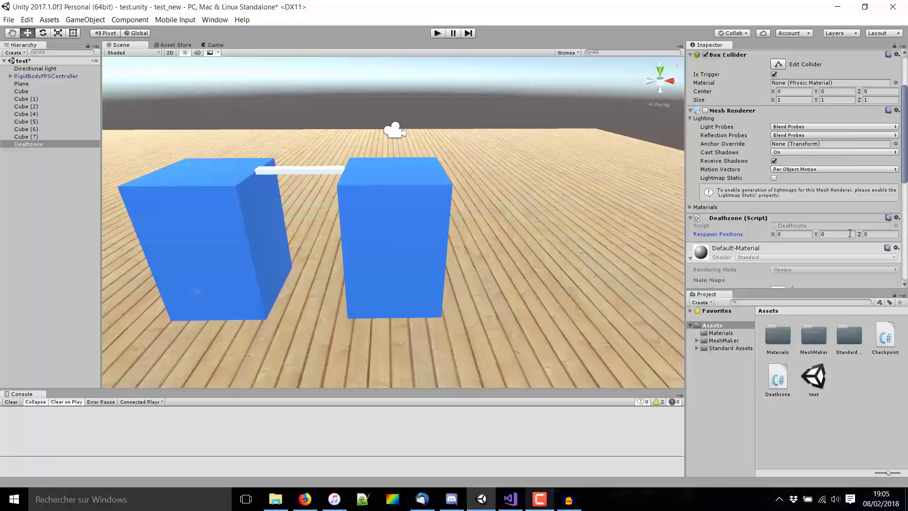
- Add a temporary cube at 0, 0, 0, delete it, and frame RigidBodyFPSController at 1, 14, -9
{"action": "scroll", "coordinate": [418, 160], "scroll_direction": "down", "scroll_amount": 3}
{"action": "scroll", "coordinate": [455, 167], "scroll_direction": "down", "scroll_amount": 3}
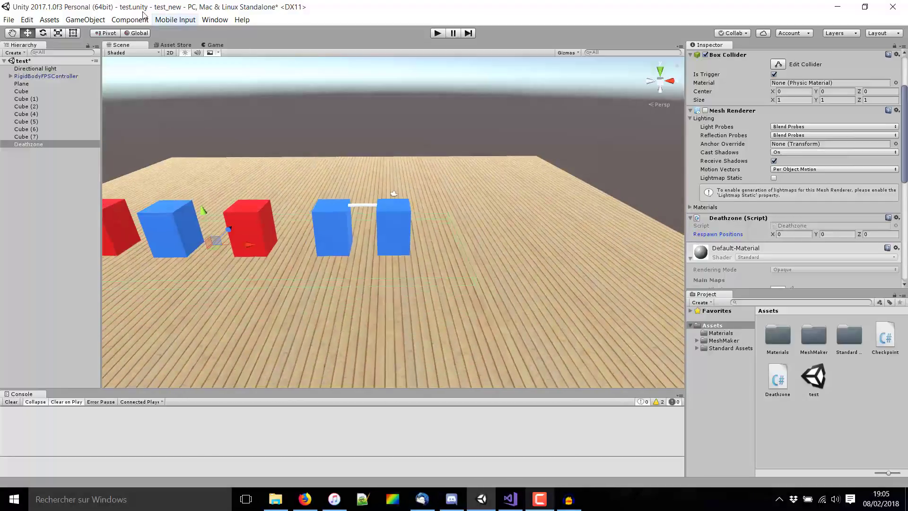
{"action": "left_click", "coordinate": [85, 20]}
{"action": "left_click", "coordinate": [250, 55]}
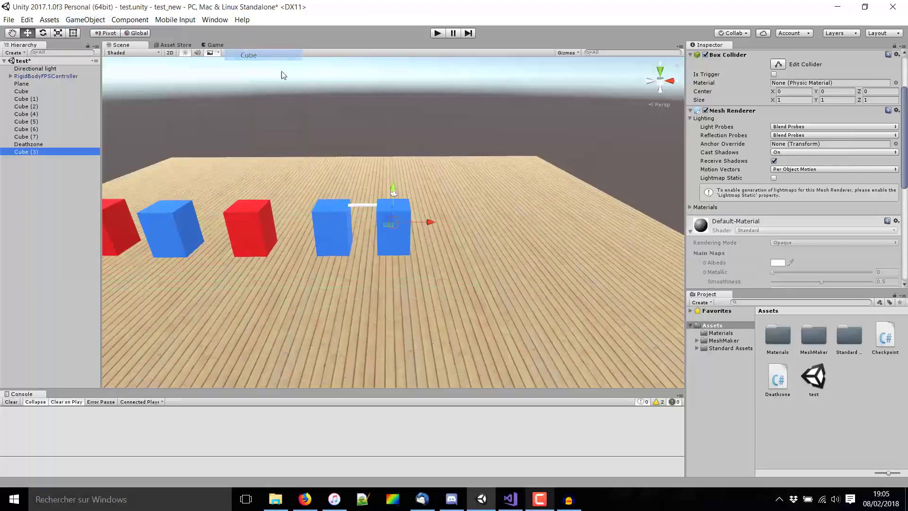
{"action": "left_click", "coordinate": [792, 84]}
{"action": "type", "text": "000143"}
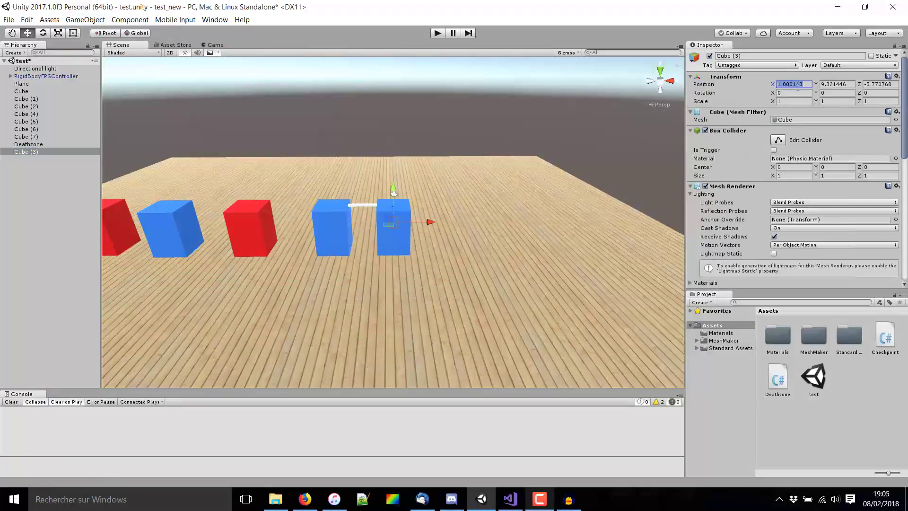
{"action": "key", "text": "Tab"}
{"action": "type", "text": "0"}
{"action": "key", "text": "Tab"}
{"action": "type", "text": "0"}
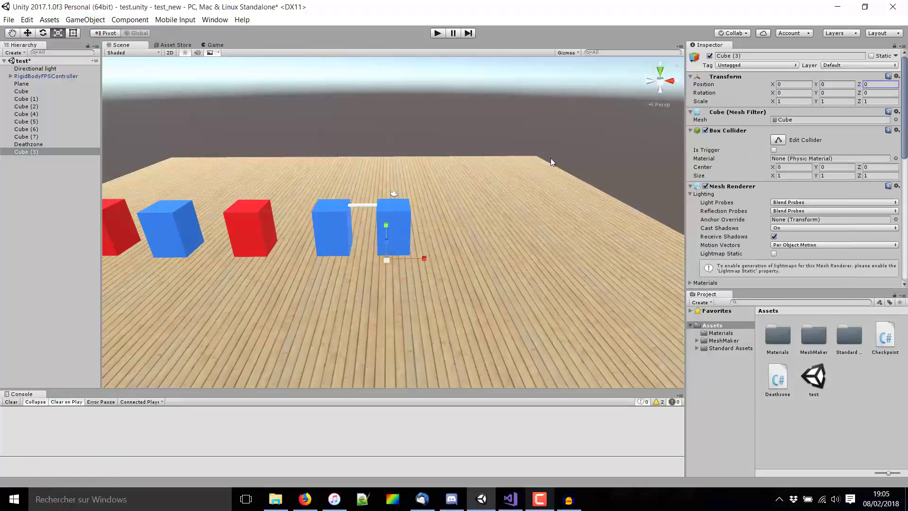
{"action": "type", "text": "f"}
{"action": "mouse_move", "coordinate": [539, 158]}
{"action": "left_mouse_down", "text": "alt"}
{"action": "mouse_move", "coordinate": [394, 24]}
{"action": "mouse_move", "coordinate": [372, 268]}
{"action": "mouse_move", "coordinate": [712, 123]}
{"action": "mouse_move", "coordinate": [870, 69]}
{"action": "mouse_move", "coordinate": [203, 241]}
{"action": "mouse_move", "coordinate": [311, 257]}
{"action": "left_mouse_up", "text": "alt"}
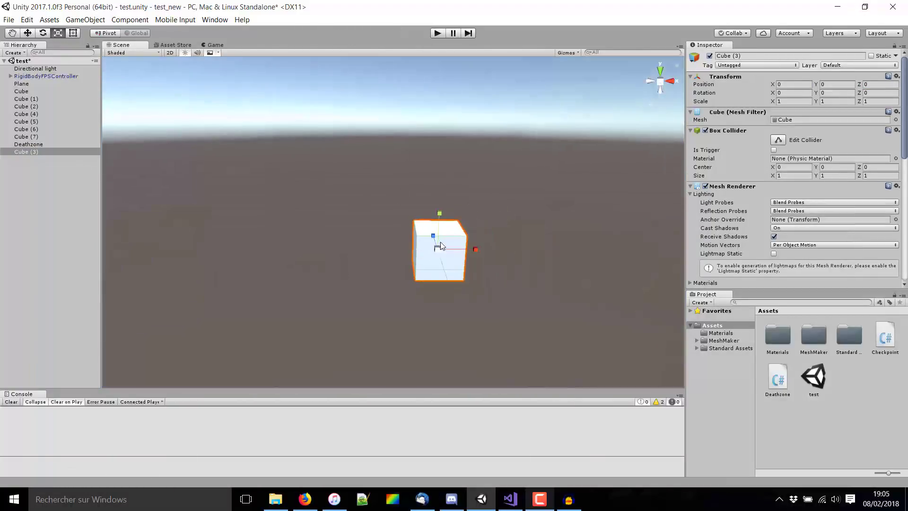
{"action": "key", "text": "Delete"}
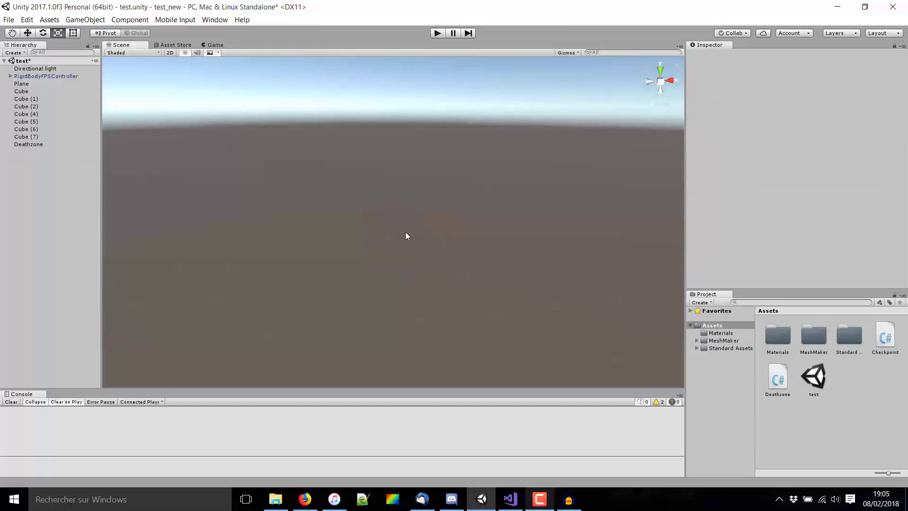
{"action": "double_click", "coordinate": [38, 76]}
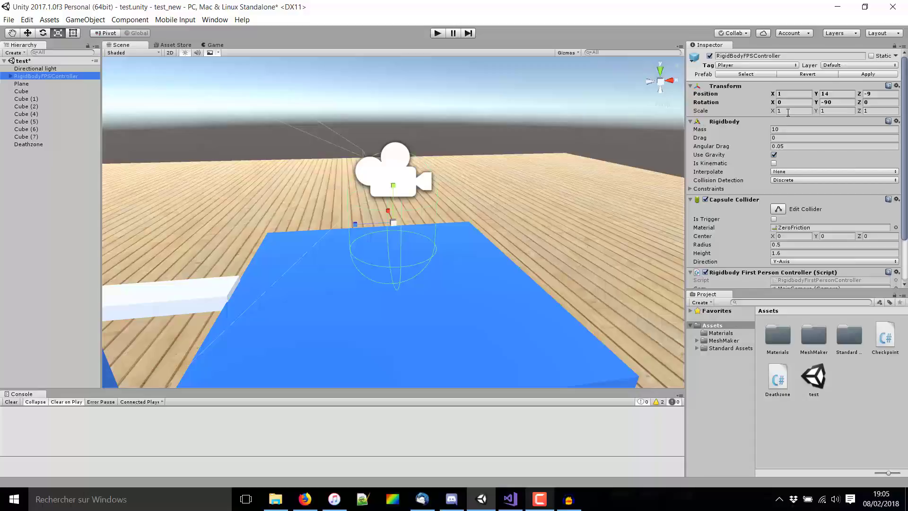
- Read the player controller's X, Y, Z position values, then select the Deathzone object
{"action": "left_click", "coordinate": [798, 94]}
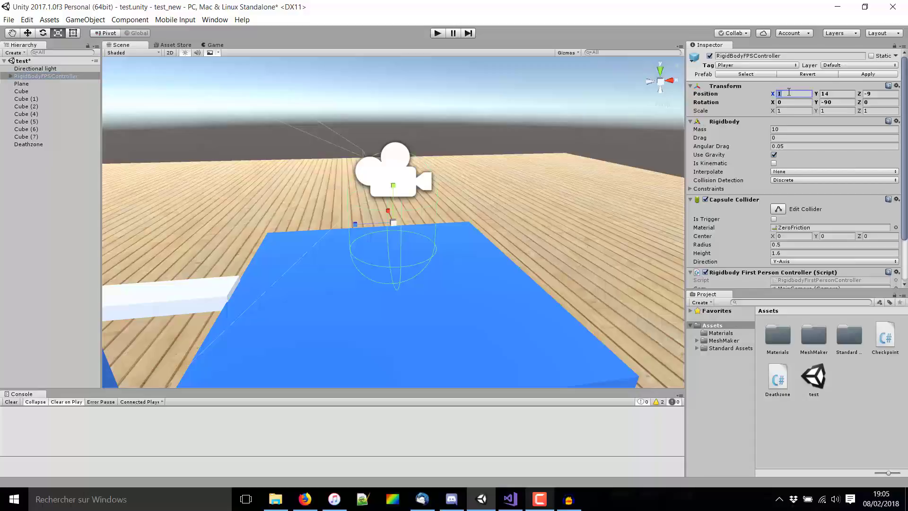
{"action": "left_click", "coordinate": [837, 93]}
{"action": "left_click", "coordinate": [879, 95]}
{"action": "left_click", "coordinate": [28, 144]}
{"action": "scroll", "coordinate": [751, 194], "scroll_direction": "down", "scroll_amount": 2}
{"action": "scroll", "coordinate": [760, 225], "scroll_direction": "down", "scroll_amount": 10}
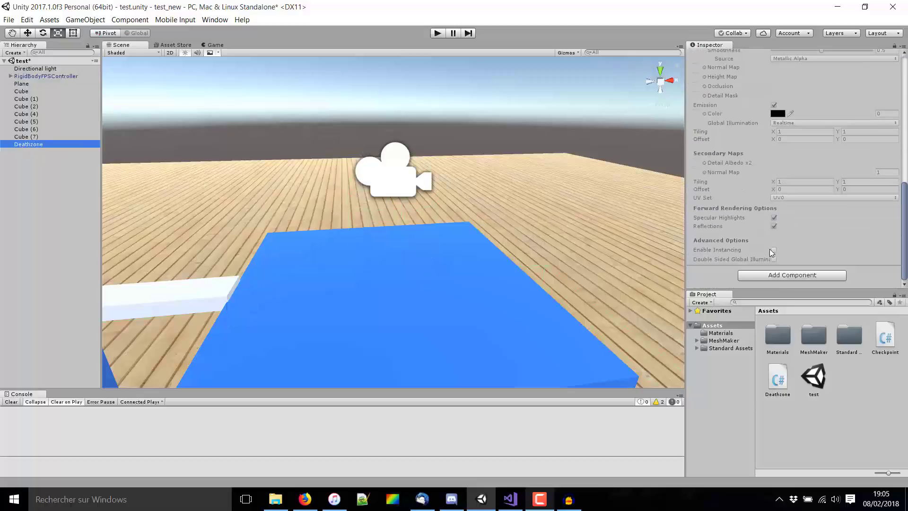
{"action": "scroll", "coordinate": [785, 193], "scroll_direction": "up", "scroll_amount": 5}
{"action": "scroll", "coordinate": [785, 193], "scroll_direction": "up", "scroll_amount": 3}
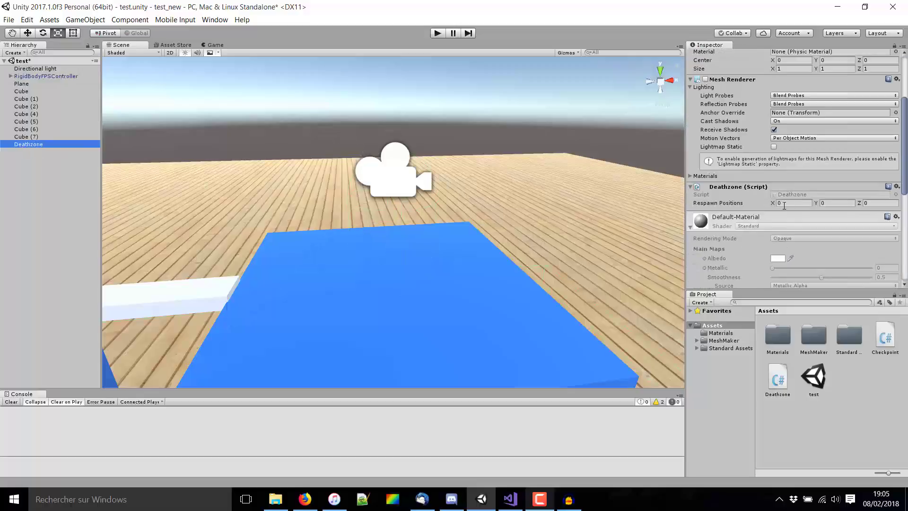
{"action": "left_click", "coordinate": [691, 227]}
- Enter Respawn Positions 1, 14, -9 on the Deathzone script, then frame the red cube
{"action": "type", "text": "1"}
{"action": "key", "text": "Tab"}
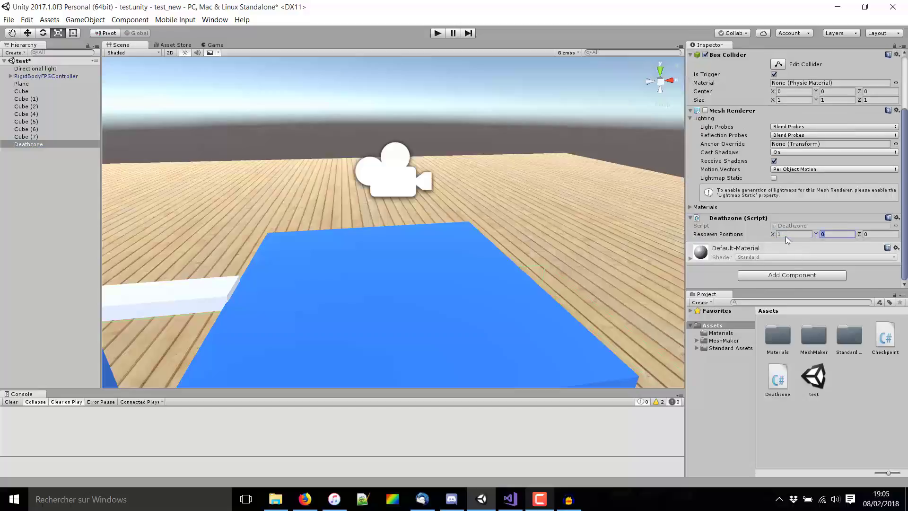
{"action": "type", "text": "14"}
{"action": "key", "text": "Tab"}
{"action": "type", "text": "-9"}
{"action": "scroll", "coordinate": [481, 271], "scroll_direction": "down", "scroll_amount": 10}
{"action": "scroll", "coordinate": [431, 260], "scroll_direction": "down", "scroll_amount": 5}
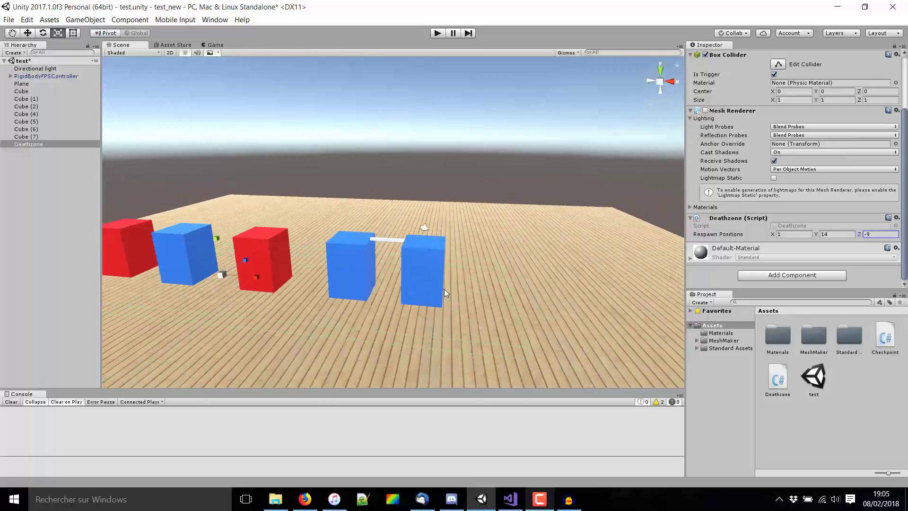
{"action": "scroll", "coordinate": [454, 287], "scroll_direction": "down", "scroll_amount": 2}
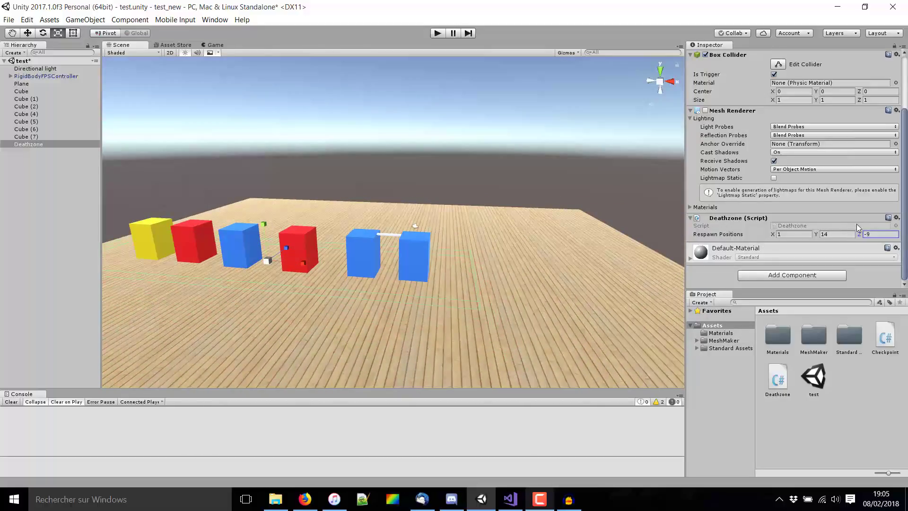
{"action": "left_click", "coordinate": [716, 235]}
{"action": "scroll", "coordinate": [631, 220], "scroll_direction": "up", "scroll_amount": 2}
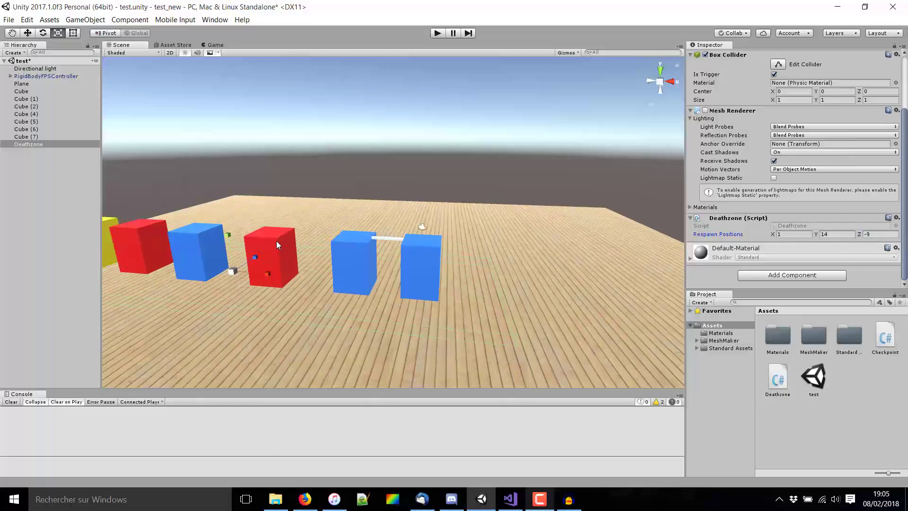
{"action": "left_click", "coordinate": [270, 256]}
{"action": "key", "text": "f"}
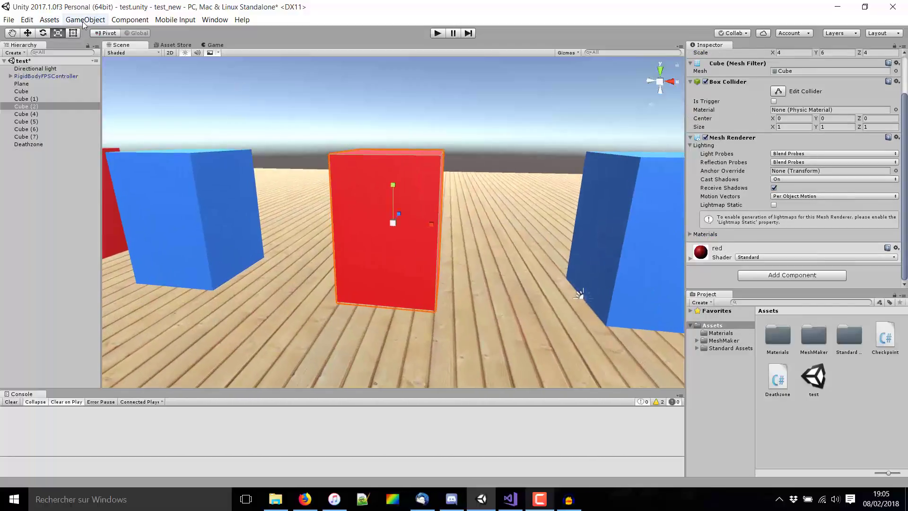
- Create a new cube and scale it to 4, 4, 4
{"action": "middle_click_drag", "start_coordinate": [367, 122], "coordinate": [373, 223]}
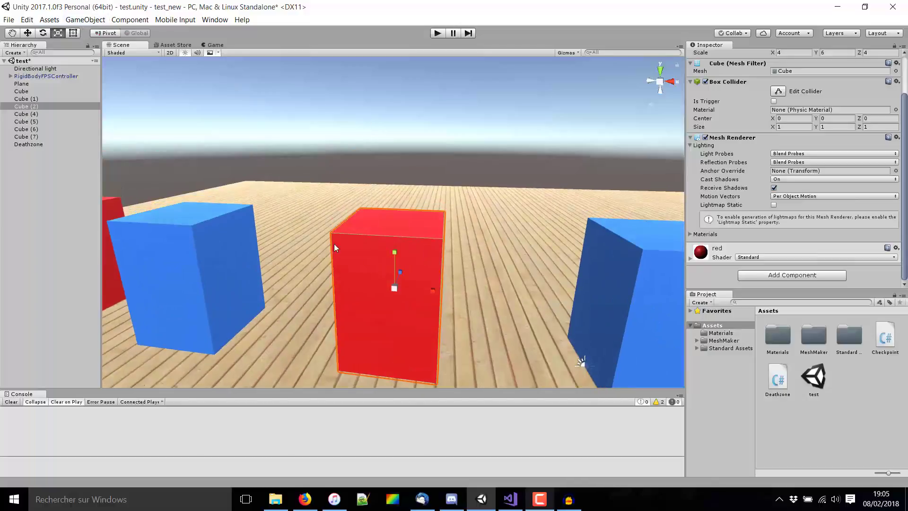
{"action": "left_click", "coordinate": [85, 19]}
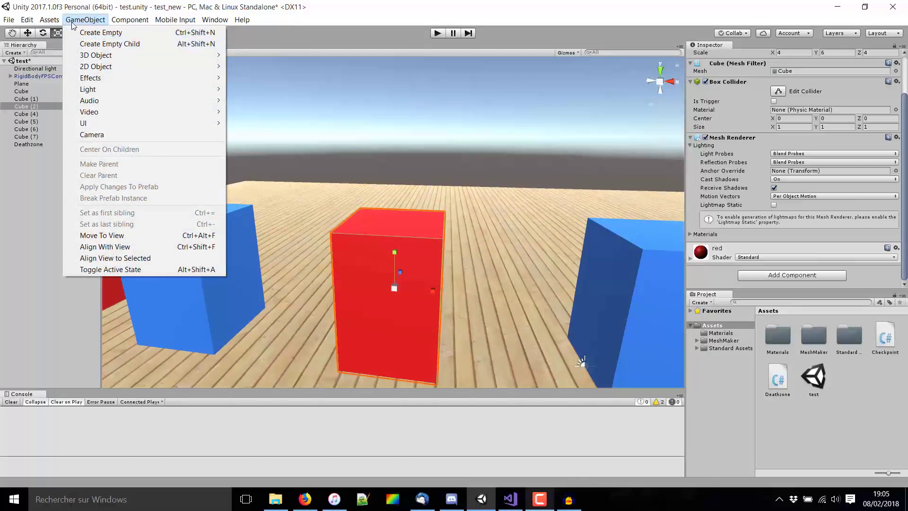
{"action": "mouse_move", "coordinate": [86, 56]}
{"action": "left_click", "coordinate": [270, 59]}
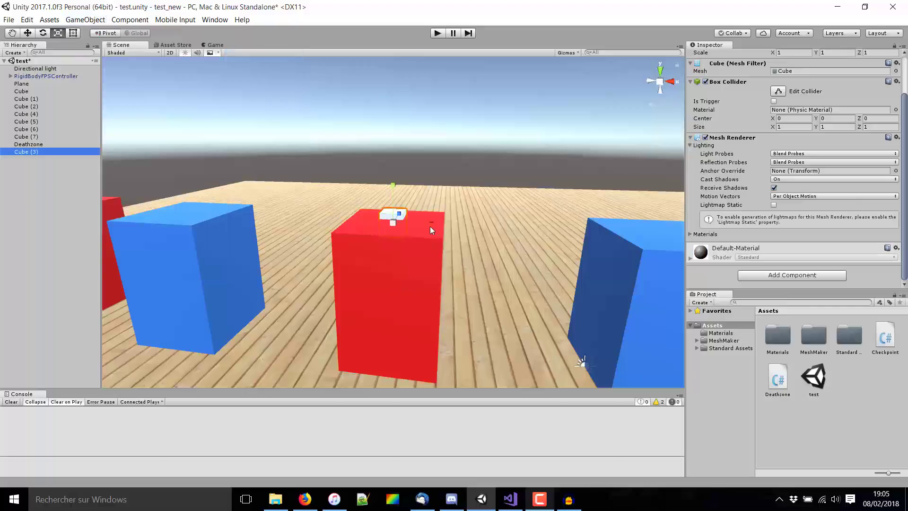
{"action": "scroll", "coordinate": [831, 122], "scroll_direction": "up", "scroll_amount": 3}
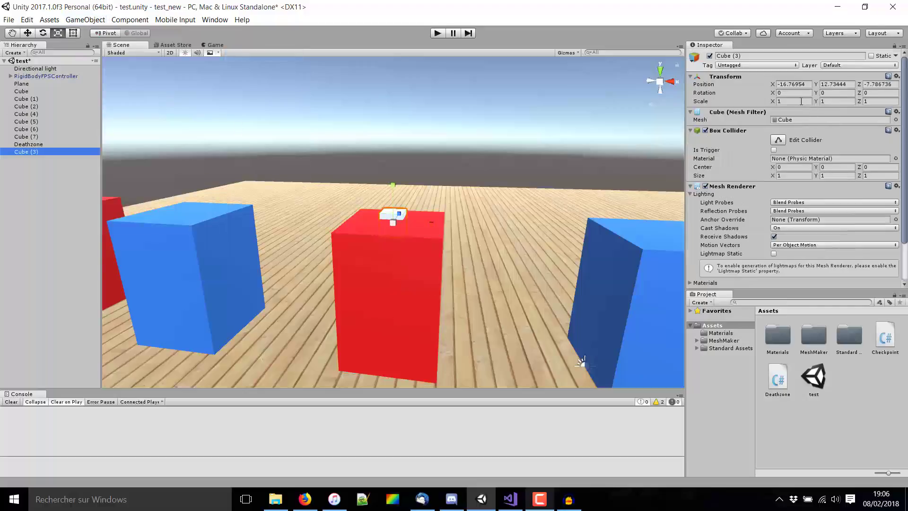
{"action": "left_click", "coordinate": [795, 101]}
{"action": "type", "text": "4"}
{"action": "left_click", "coordinate": [880, 101]}
{"action": "type", "text": "4"}
{"action": "left_click", "coordinate": [847, 101]}
{"action": "type", "text": "4"}
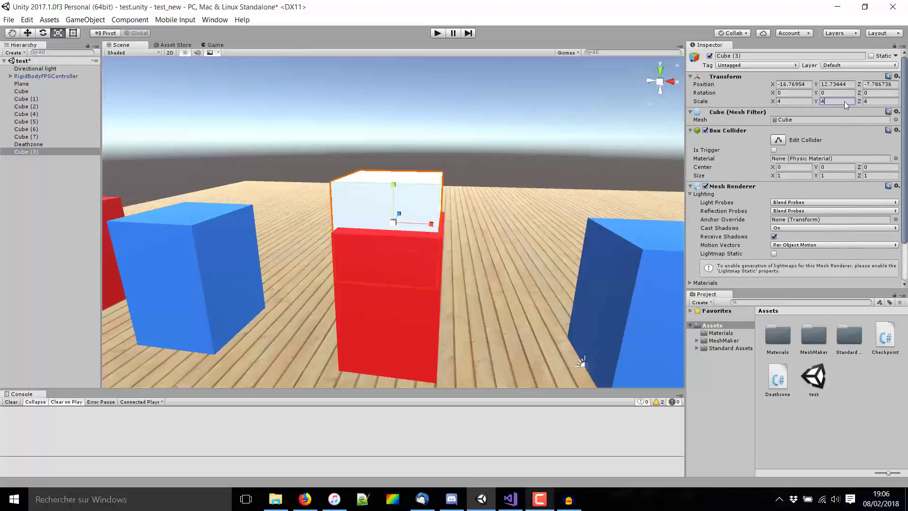
- Move the 4-unit cube up so it rests on top of the red block
{"action": "mouse_move", "coordinate": [322, 142]}
{"action": "left_mouse_down", "text": "alt"}
{"action": "mouse_move", "coordinate": [278, 154]}
{"action": "mouse_move", "coordinate": [352, 204]}
{"action": "left_mouse_up", "text": "alt"}
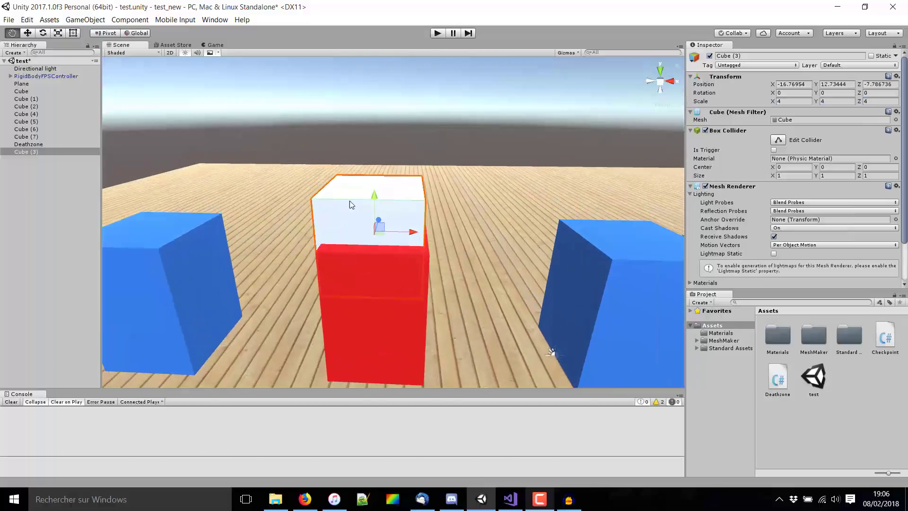
{"action": "left_click_drag", "start_coordinate": [380, 238], "coordinate": [435, 272]}
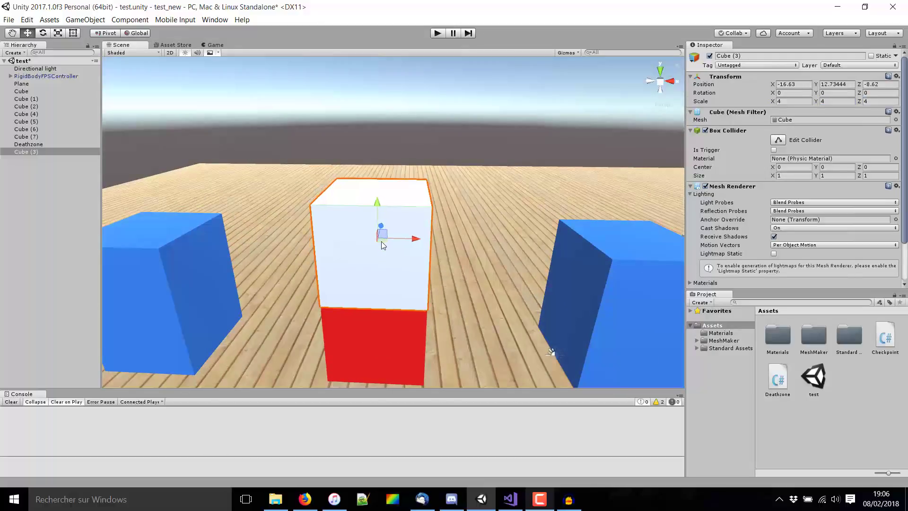
{"action": "middle_click_drag", "start_coordinate": [436, 272], "coordinate": [605, 215]}
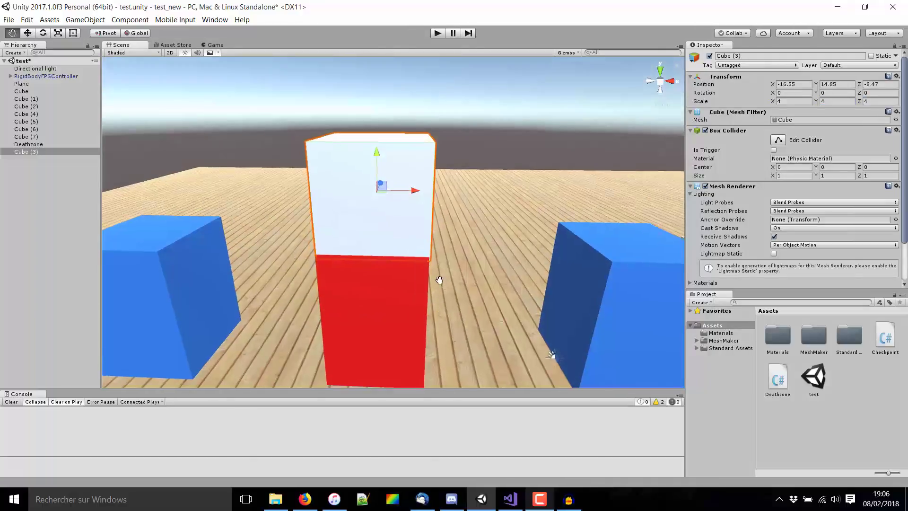
{"action": "mouse_move", "coordinate": [605, 215]}
{"action": "left_mouse_down", "text": "alt"}
{"action": "mouse_move", "coordinate": [302, 259]}
{"action": "mouse_move", "coordinate": [474, 199]}
{"action": "mouse_move", "coordinate": [389, 237]}
{"action": "left_mouse_up", "text": "alt"}
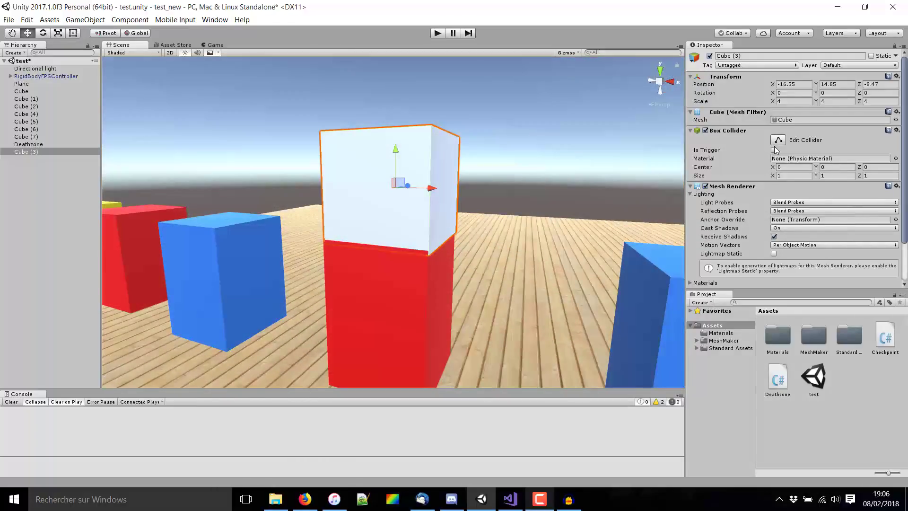
- Make the cube an invisible trigger and begin renaming it Checkpoint 1
{"action": "left_click", "coordinate": [774, 150]}
{"action": "left_click", "coordinate": [705, 187]}
{"action": "mouse_move", "coordinate": [418, 186]}
{"action": "left_mouse_down", "text": "alt"}
{"action": "mouse_move", "coordinate": [482, 299]}
{"action": "mouse_move", "coordinate": [439, 195]}
{"action": "mouse_move", "coordinate": [446, 205]}
{"action": "left_mouse_up", "text": "alt"}
{"action": "mouse_move", "coordinate": [484, 240]}
{"action": "left_mouse_down", "text": "alt"}
{"action": "mouse_move", "coordinate": [476, 254]}
{"action": "mouse_move", "coordinate": [520, 251]}
{"action": "left_mouse_up", "text": "alt"}
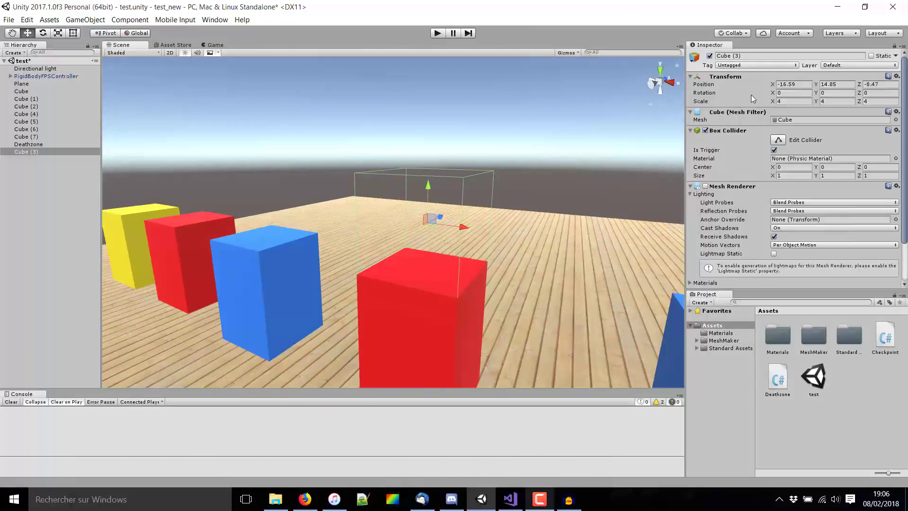
{"action": "left_click", "coordinate": [749, 56]}
{"action": "type", "text": "Checkpoint 1"}
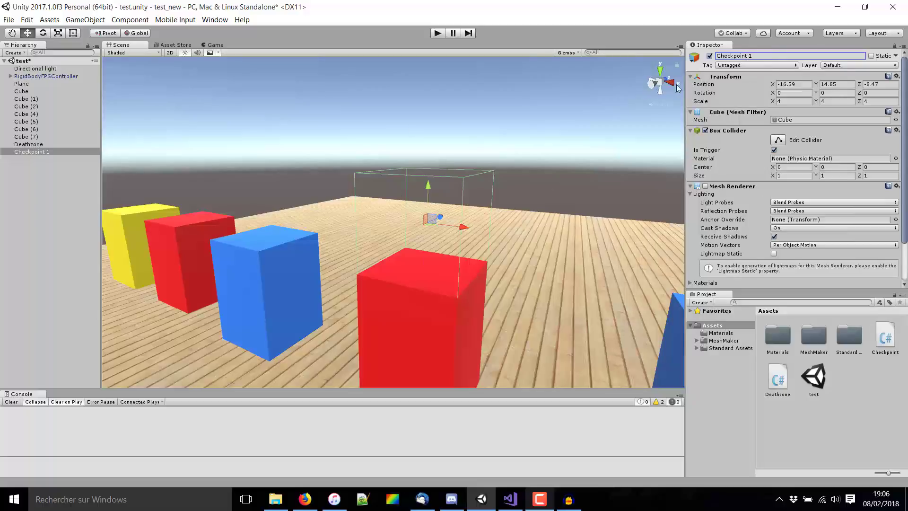
- Give Checkpoint 1 a green name label and view it in the scene
{"action": "left_click", "coordinate": [694, 58]}
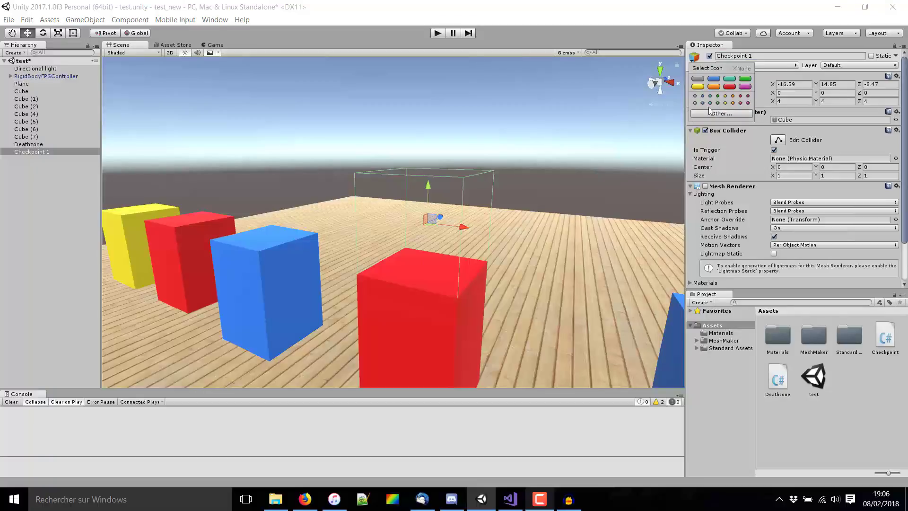
{"action": "left_click", "coordinate": [745, 79]}
{"action": "scroll", "coordinate": [534, 152], "scroll_direction": "up", "scroll_amount": 3}
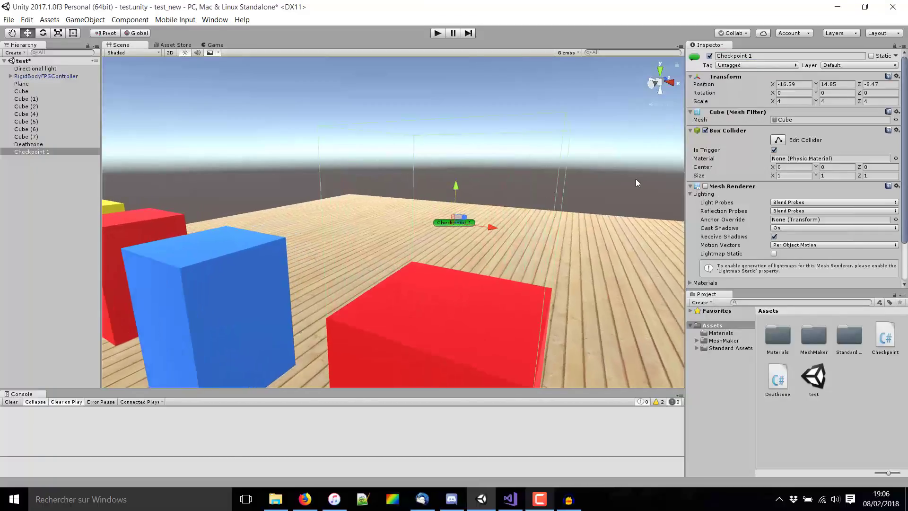
{"action": "scroll", "coordinate": [636, 179], "scroll_direction": "up", "scroll_amount": 2}
{"action": "left_click", "coordinate": [365, 184]}
{"action": "right_click_drag", "start_coordinate": [365, 183], "coordinate": [456, 217]}
{"action": "right_click_drag", "start_coordinate": [379, 127], "coordinate": [382, 187]}
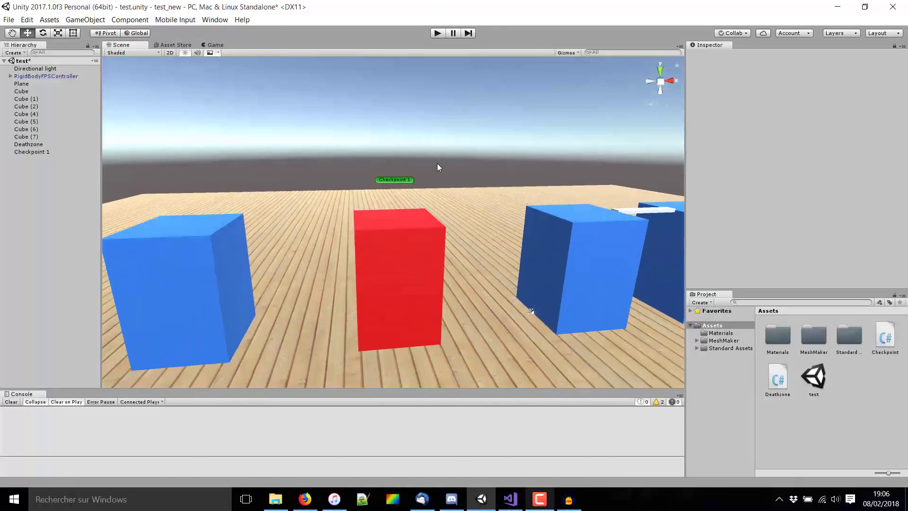
- Pan across the level and check the Game camera view before returning to the Scene view
{"action": "scroll", "coordinate": [422, 158], "scroll_direction": "up", "scroll_amount": 2}
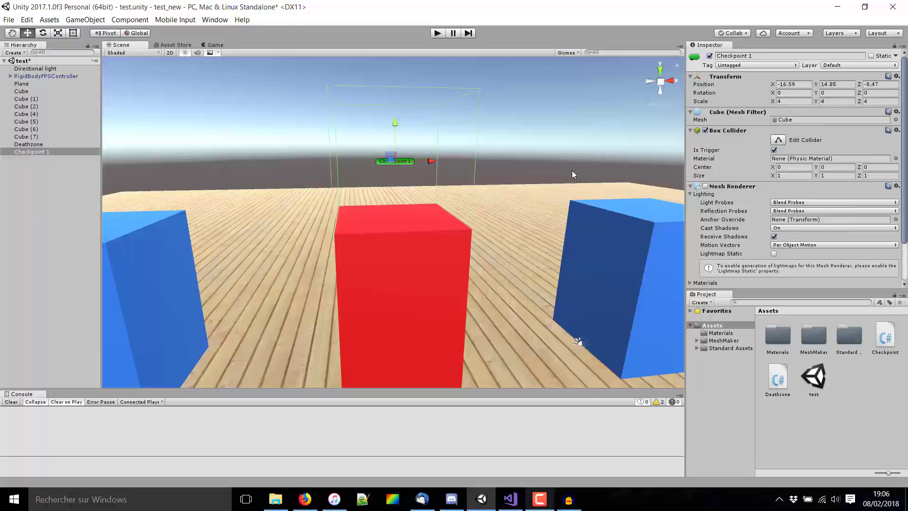
{"action": "scroll", "coordinate": [572, 173], "scroll_direction": "down", "scroll_amount": 2}
{"action": "scroll", "coordinate": [771, 226], "scroll_direction": "down", "scroll_amount": 3}
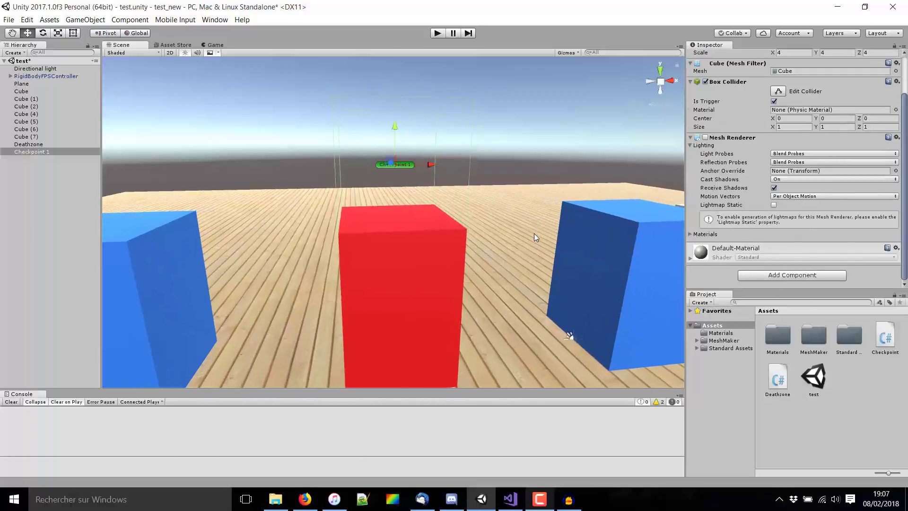
{"action": "scroll", "coordinate": [534, 234], "scroll_direction": "down", "scroll_amount": 3}
{"action": "middle_click_drag", "start_coordinate": [503, 205], "coordinate": [466, 259]}
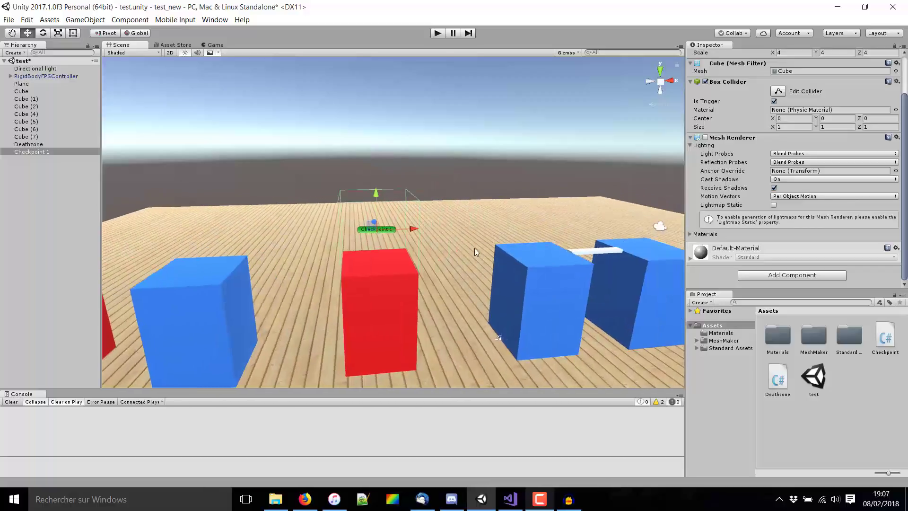
{"action": "left_click", "coordinate": [211, 45]}
{"action": "left_click", "coordinate": [121, 45]}
- Attach the Checkpoint script to Checkpoint 1 and view it above the red cube
{"action": "scroll", "coordinate": [455, 257], "scroll_direction": "up", "scroll_amount": 2}
{"action": "scroll", "coordinate": [469, 260], "scroll_direction": "up", "scroll_amount": 2}
{"action": "scroll", "coordinate": [498, 284], "scroll_direction": "up", "scroll_amount": 2}
{"action": "scroll", "coordinate": [497, 284], "scroll_direction": "down", "scroll_amount": 2}
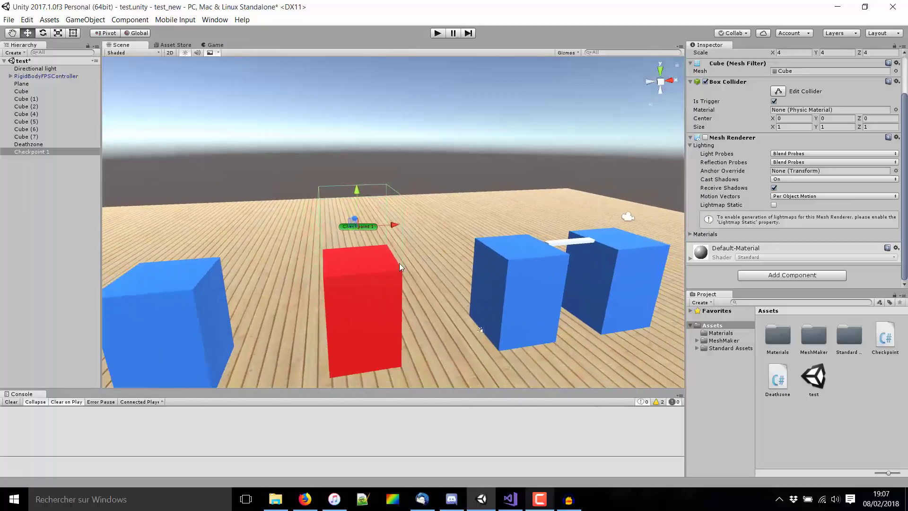
{"action": "scroll", "coordinate": [785, 170], "scroll_direction": "up", "scroll_amount": 3}
{"action": "scroll", "coordinate": [830, 158], "scroll_direction": "down", "scroll_amount": 3}
{"action": "left_click_drag", "start_coordinate": [807, 282], "coordinate": [806, 284]}
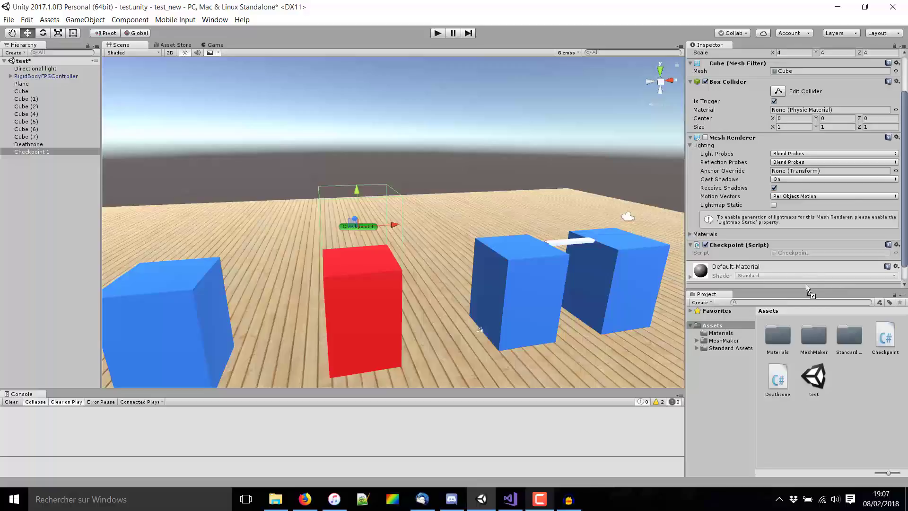
{"action": "scroll", "coordinate": [795, 213], "scroll_direction": "down", "scroll_amount": 1}
{"action": "scroll", "coordinate": [626, 225], "scroll_direction": "down", "scroll_amount": 2}
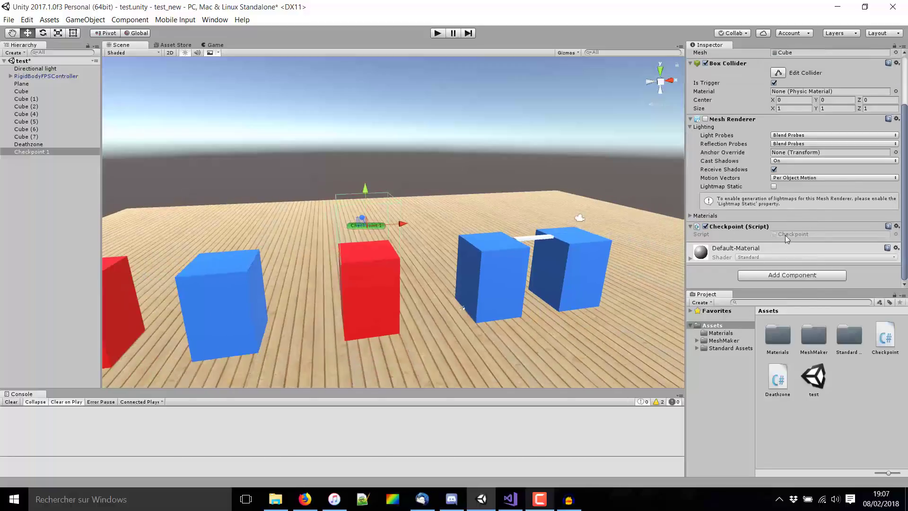
{"action": "scroll", "coordinate": [432, 247], "scroll_direction": "up", "scroll_amount": 2}
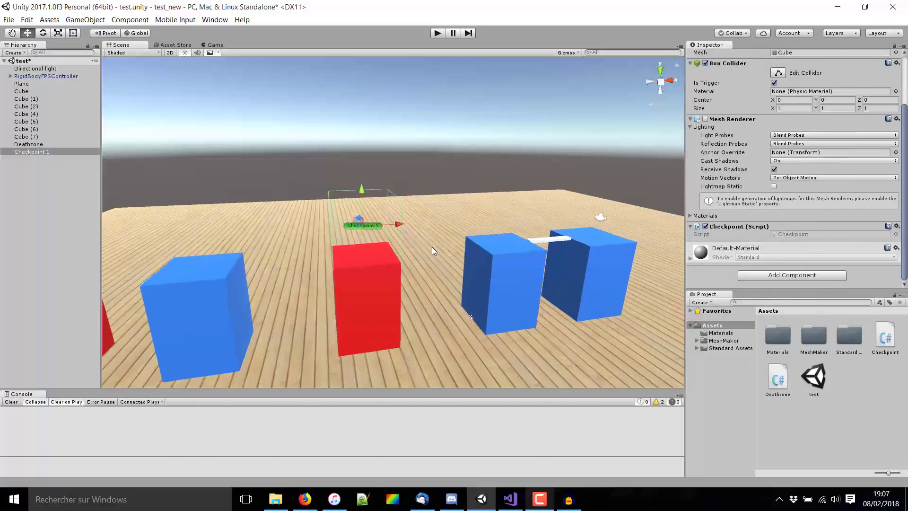
{"action": "scroll", "coordinate": [432, 247], "scroll_direction": "up", "scroll_amount": 2}
{"action": "right_click_drag", "start_coordinate": [300, 200], "coordinate": [131, 138]}
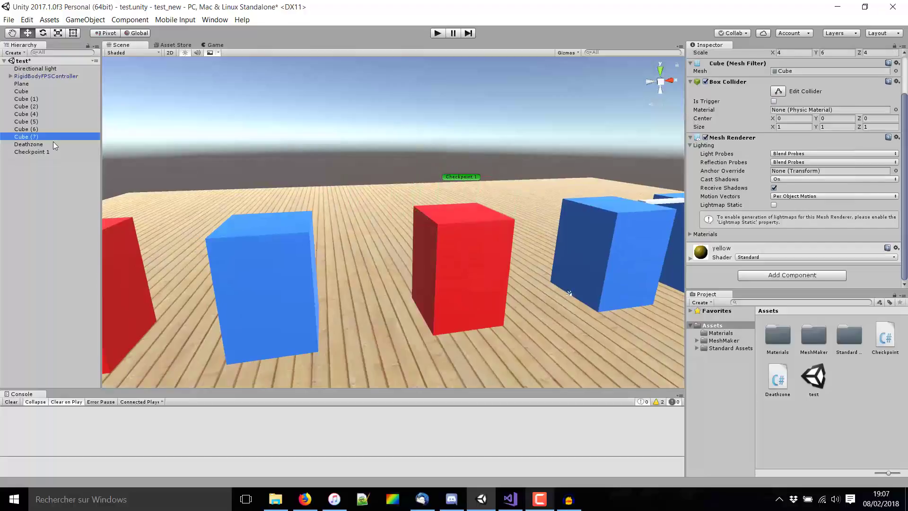
- Duplicate Checkpoint 1 and move the copy above the other red block
{"action": "left_click", "coordinate": [65, 151]}
{"action": "scroll", "coordinate": [362, 189], "scroll_direction": "down", "scroll_amount": 2}
{"action": "scroll", "coordinate": [407, 216], "scroll_direction": "down", "scroll_amount": 2}
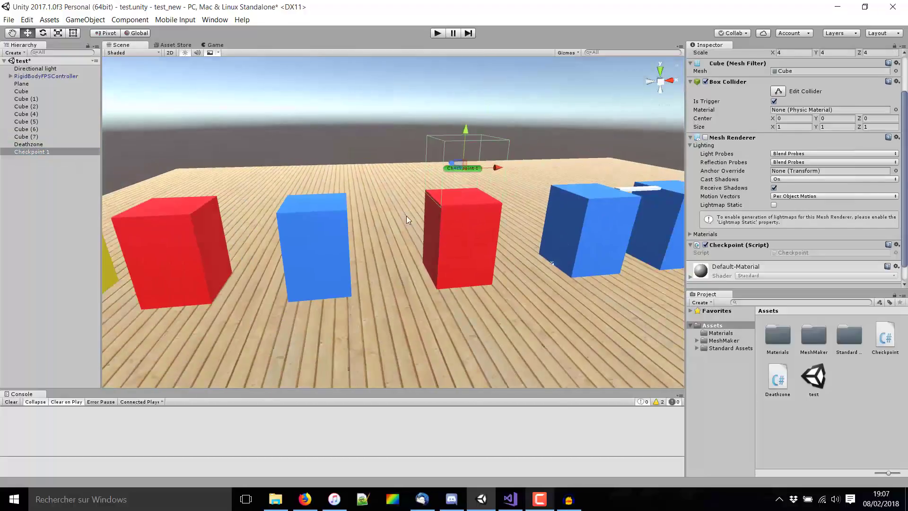
{"action": "middle_click_drag", "start_coordinate": [411, 196], "coordinate": [568, 177]}
{"action": "key", "text": "ctrl+d"}
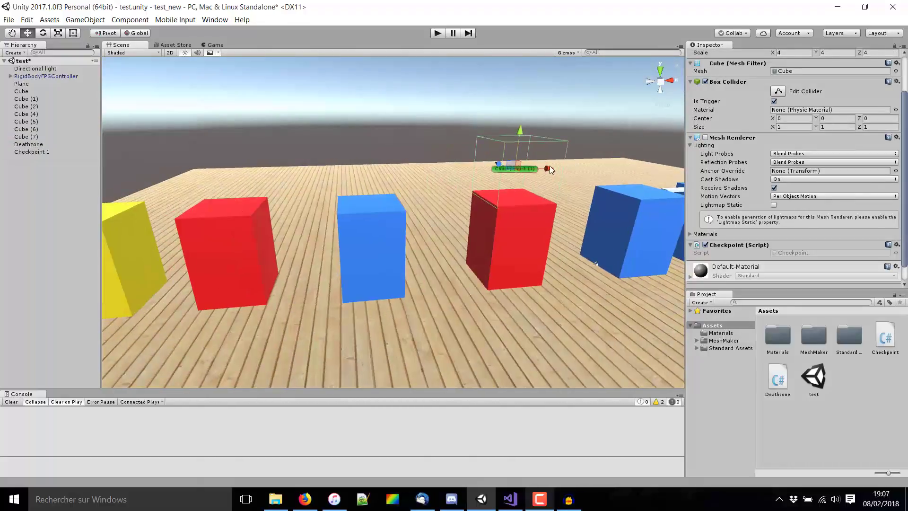
{"action": "left_click_drag", "start_coordinate": [521, 171], "coordinate": [516, 171]}
{"action": "left_click_drag", "start_coordinate": [323, 180], "coordinate": [296, 180]}
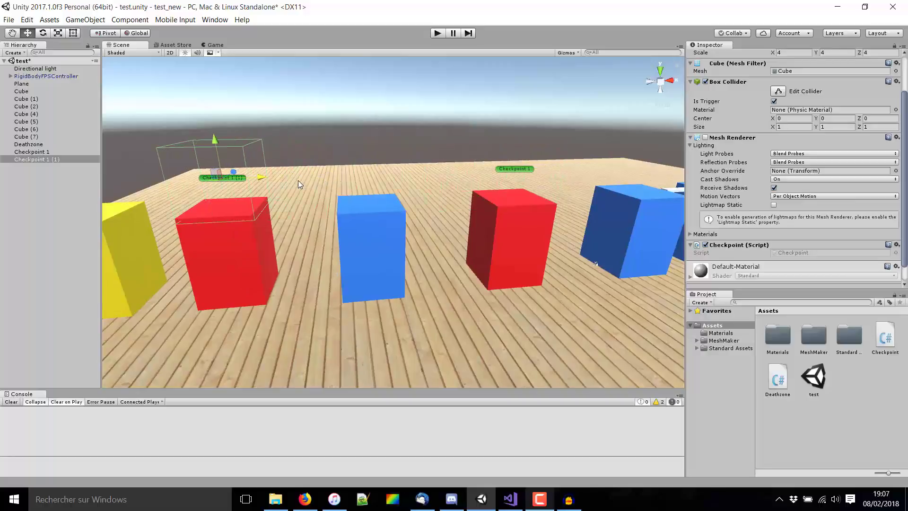
{"action": "key", "text": "f"}
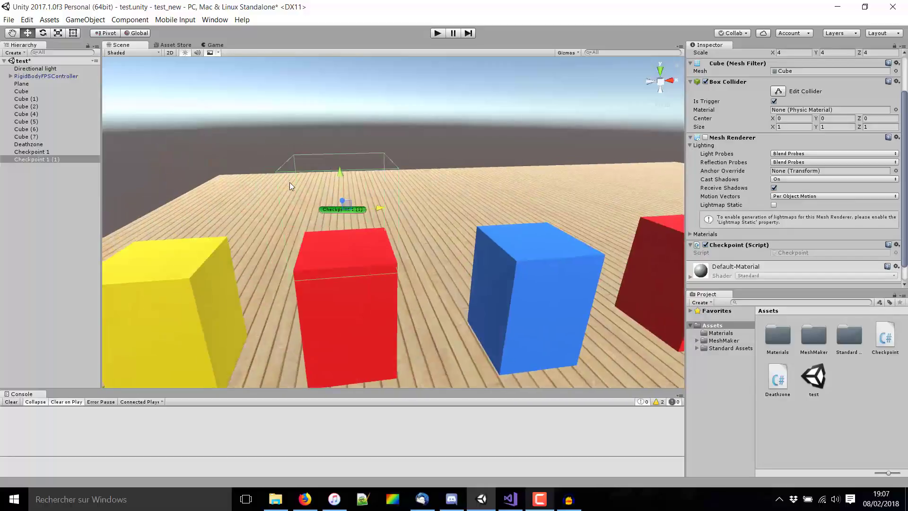
{"action": "left_click_drag", "start_coordinate": [388, 215], "coordinate": [384, 213]}
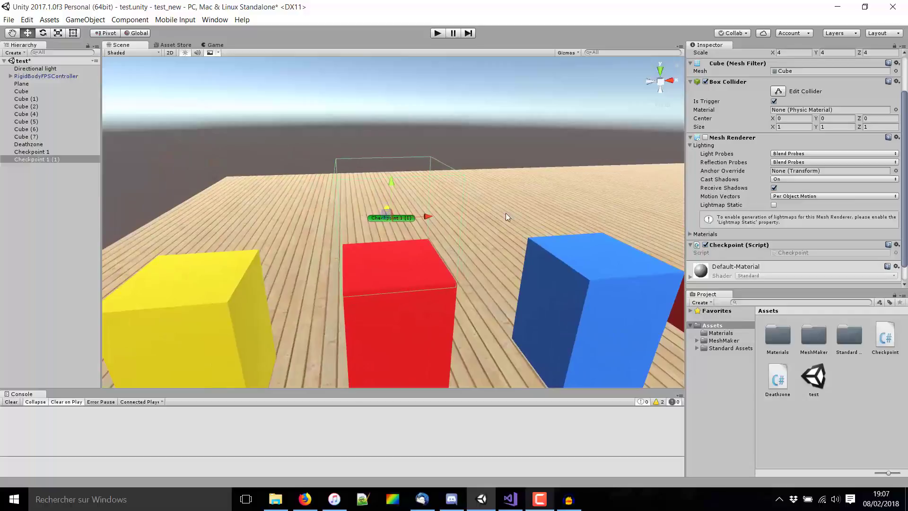
- Frame both checkpoints in the Scene view and start play mode
{"action": "right_click_drag", "start_coordinate": [382, 209], "coordinate": [379, 199]}
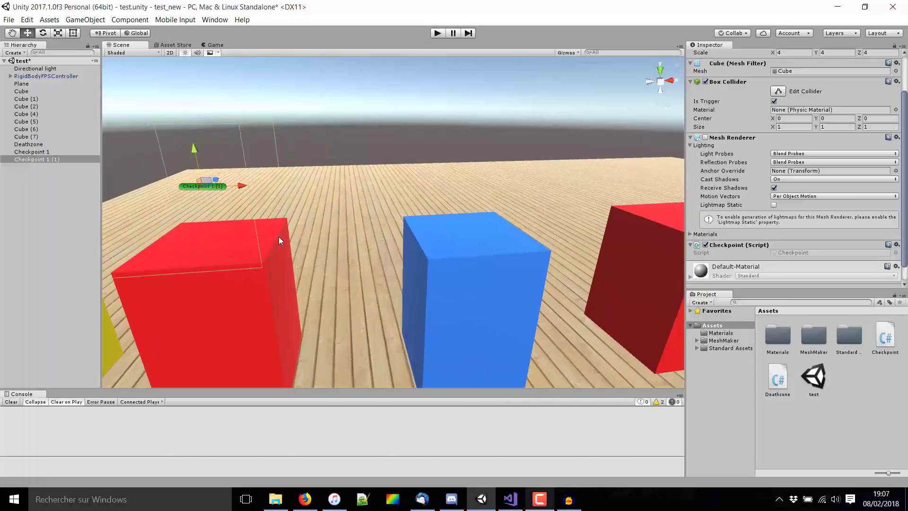
{"action": "middle_click_drag", "start_coordinate": [279, 236], "coordinate": [387, 182]}
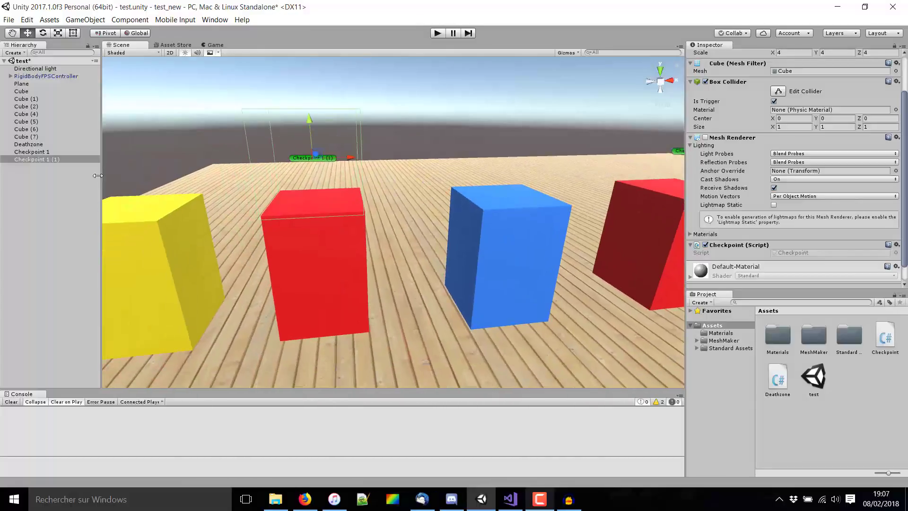
{"action": "scroll", "coordinate": [784, 63], "scroll_direction": "up", "scroll_amount": 3}
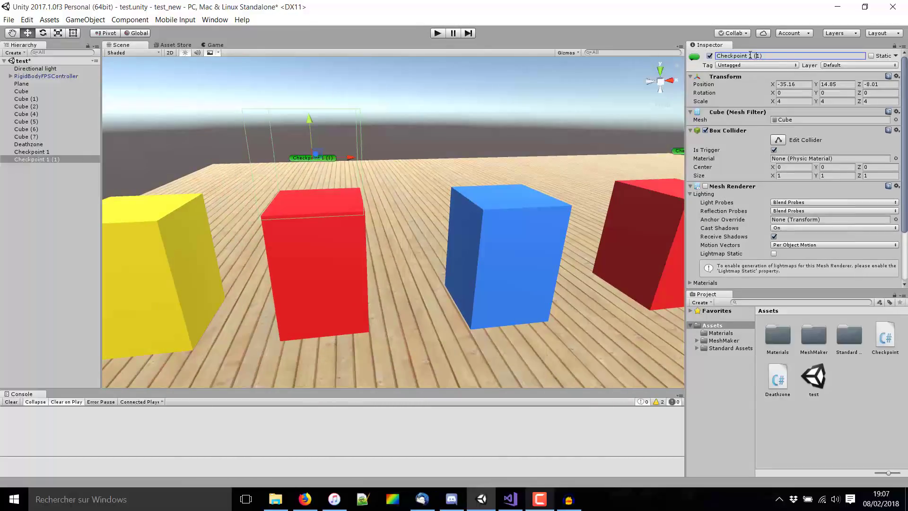
{"action": "scroll", "coordinate": [575, 155], "scroll_direction": "down", "scroll_amount": 5}
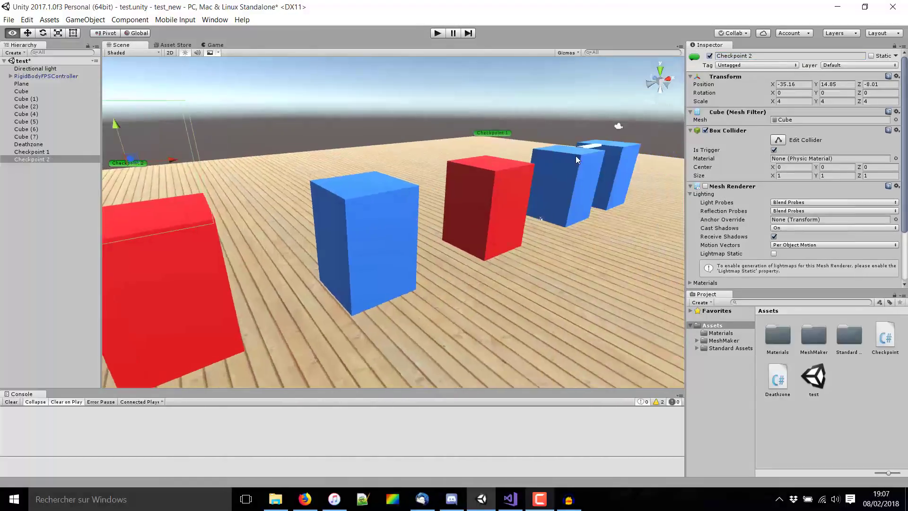
{"action": "scroll", "coordinate": [575, 155], "scroll_direction": "down", "scroll_amount": 5}
{"action": "scroll", "coordinate": [575, 155], "scroll_direction": "down", "scroll_amount": 3}
{"action": "scroll", "coordinate": [518, 166], "scroll_direction": "up", "scroll_amount": 3}
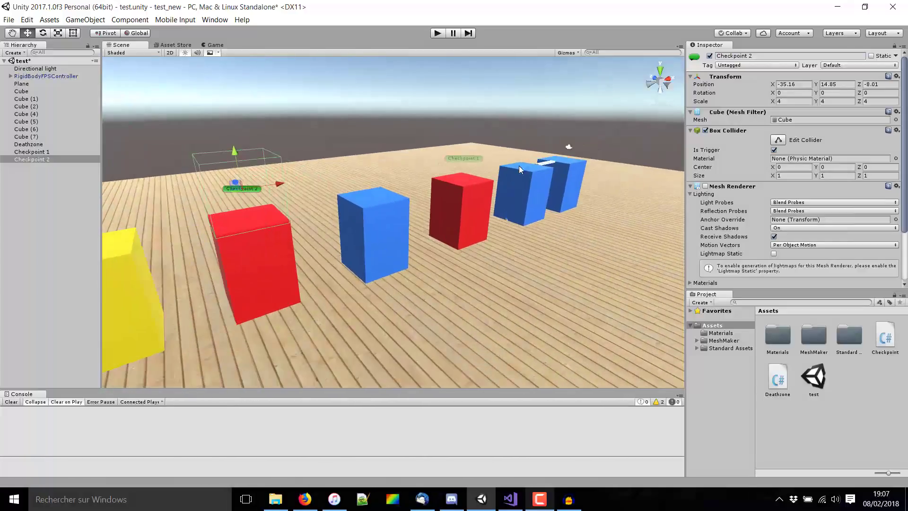
{"action": "scroll", "coordinate": [519, 166], "scroll_direction": "up", "scroll_amount": 3}
{"action": "scroll", "coordinate": [403, 198], "scroll_direction": "up", "scroll_amount": 3}
{"action": "scroll", "coordinate": [450, 189], "scroll_direction": "up", "scroll_amount": 2}
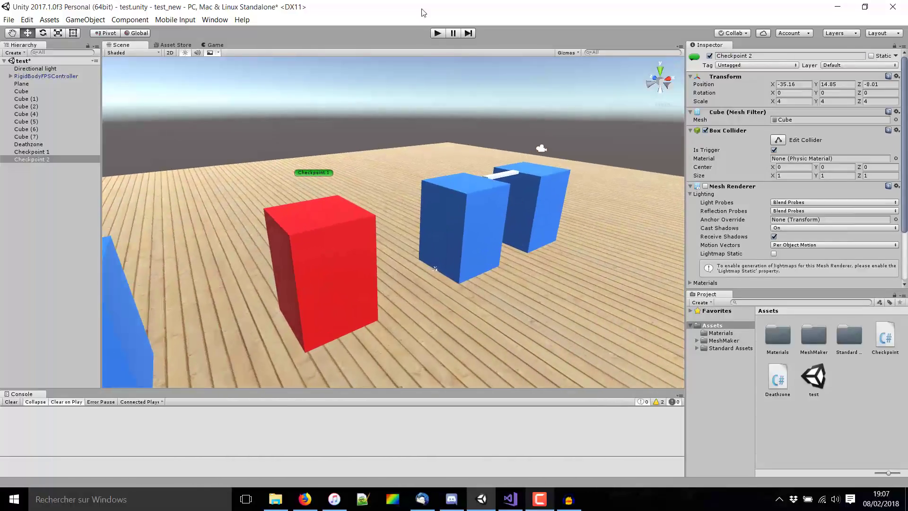
{"action": "left_click", "coordinate": [437, 33]}
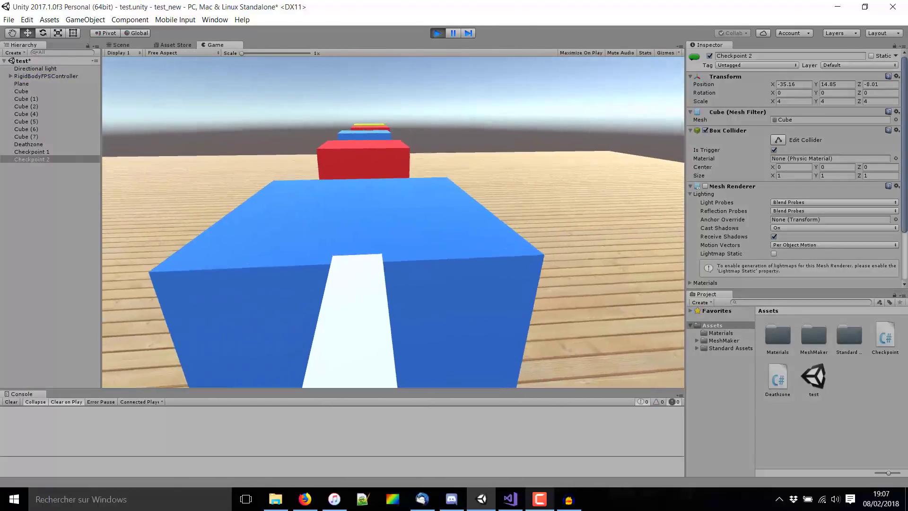
- Move the player onto the blue platform and select Deathzone to watch its Respawn Positions
{"action": "key", "text": "space"}
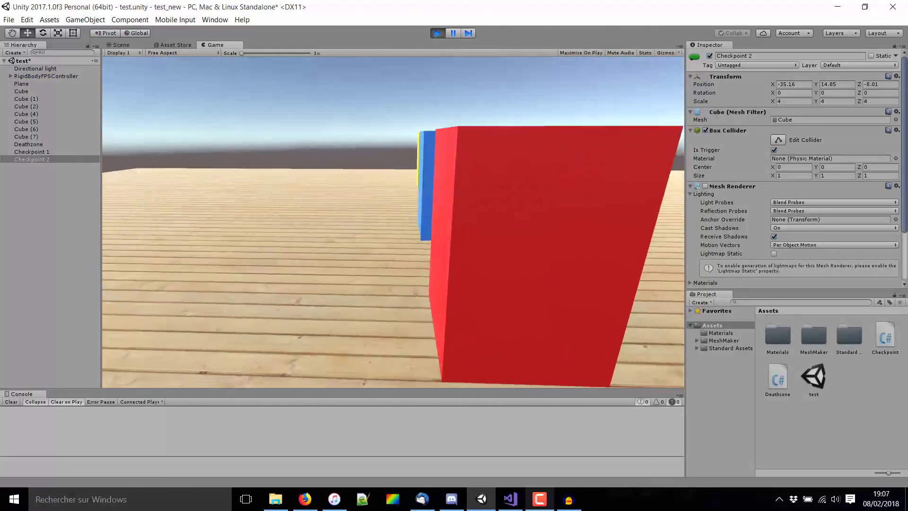
{"action": "key", "text": "w"}
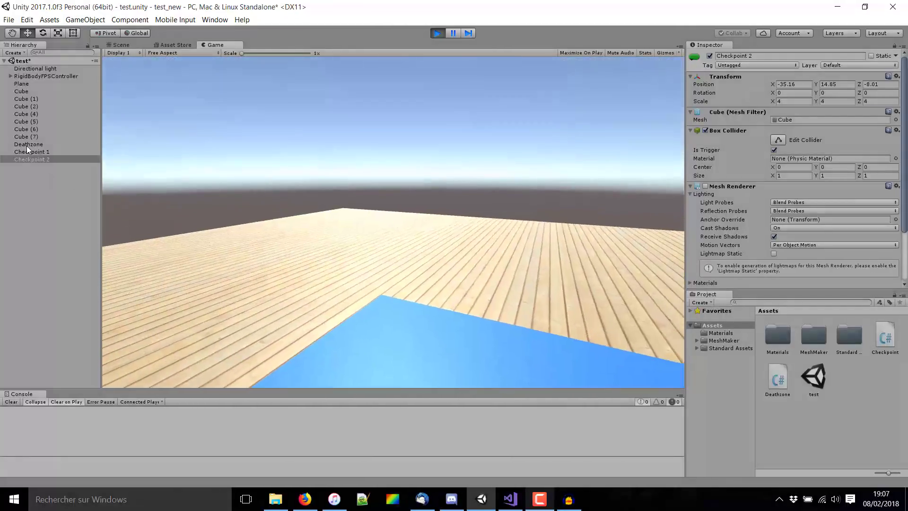
{"action": "left_click", "coordinate": [27, 145]}
{"action": "scroll", "coordinate": [809, 175], "scroll_direction": "down", "scroll_amount": 3}
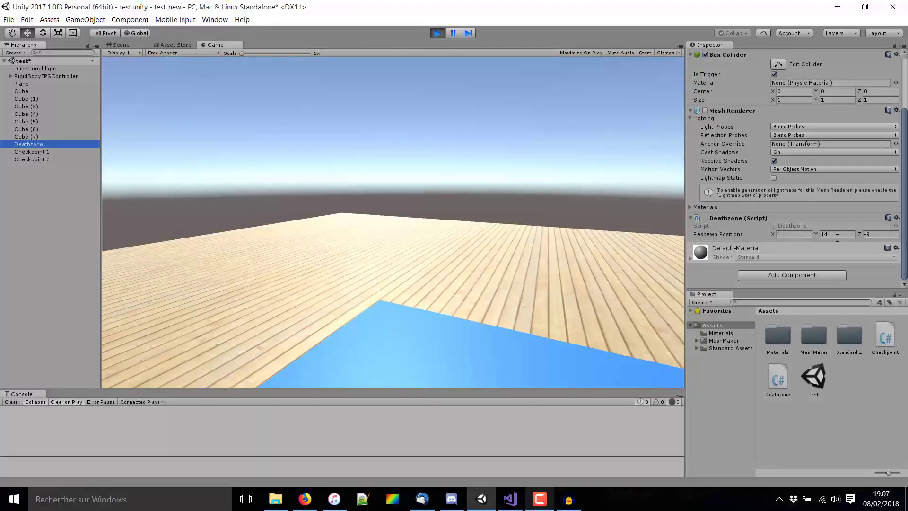
{"action": "left_click", "coordinate": [368, 276]}
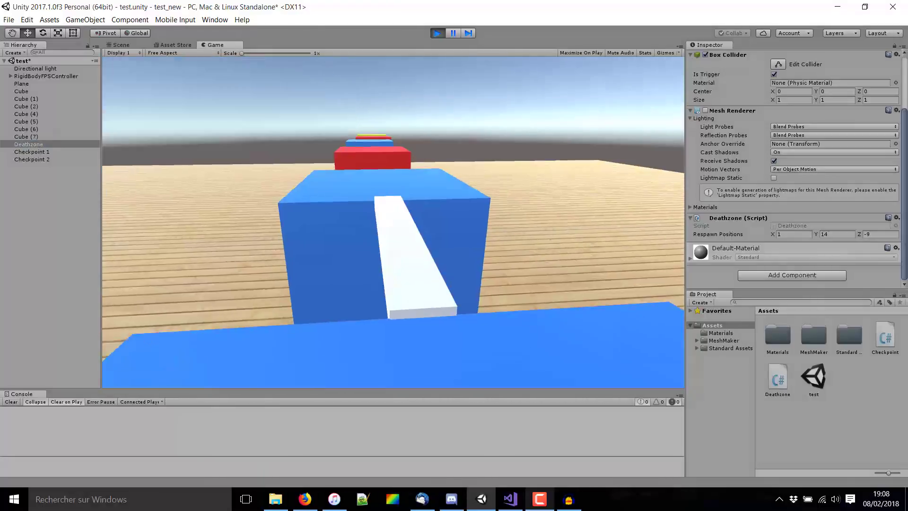
- Jump over the red cube to Checkpoint 1, then fall to respawn at -16.59, 14.85, -8.47
{"action": "key", "text": "w"}
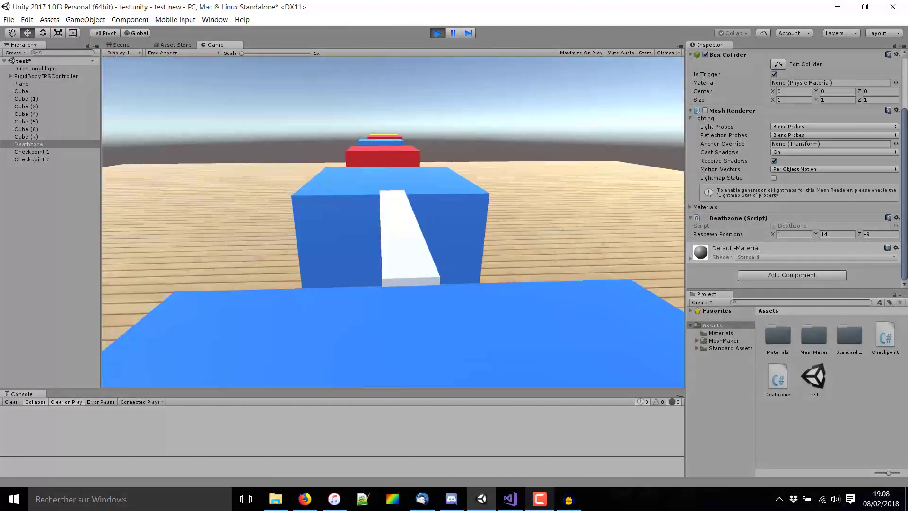
{"action": "key", "text": "w"}
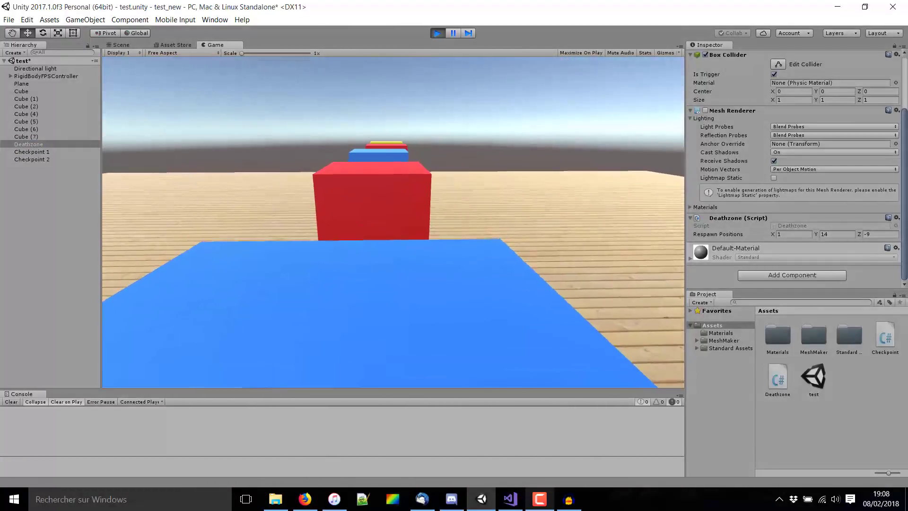
{"action": "key", "text": "space"}
{"action": "key", "text": "w"}
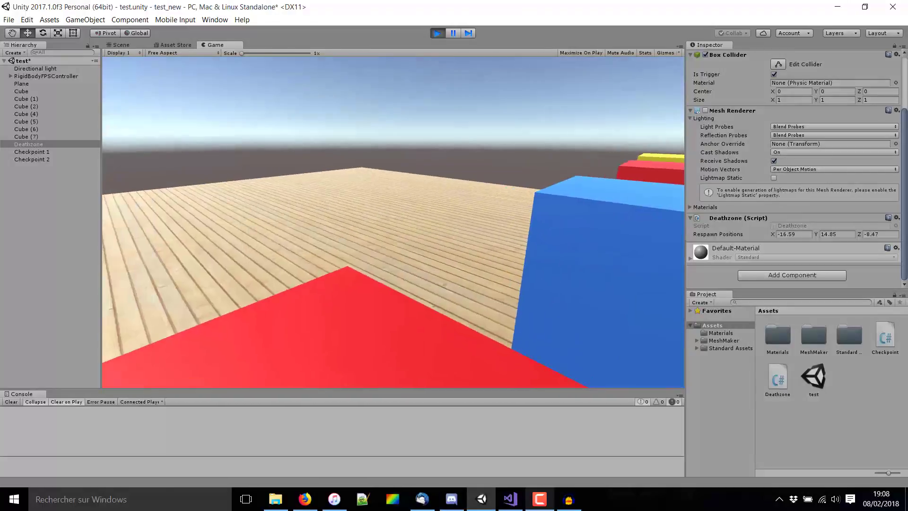
{"action": "mouse_move", "coordinate": [393, 221]}
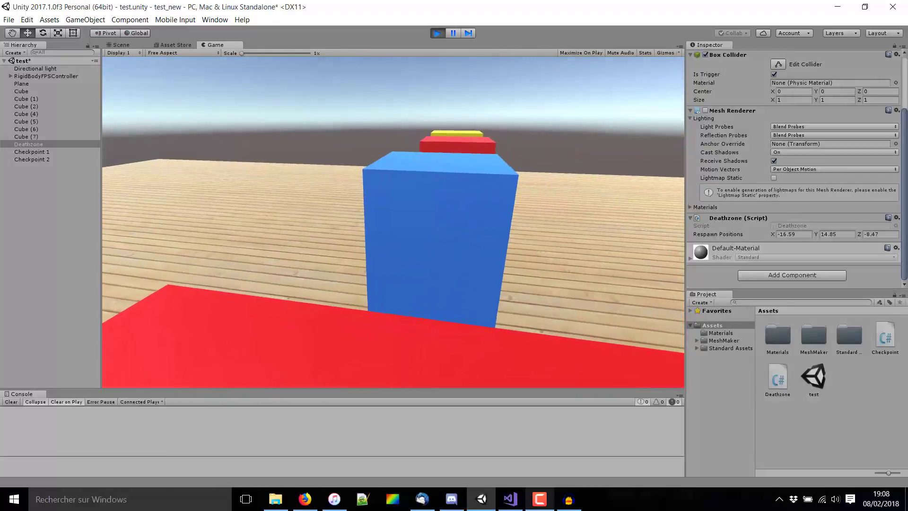
{"action": "key", "text": "w"}
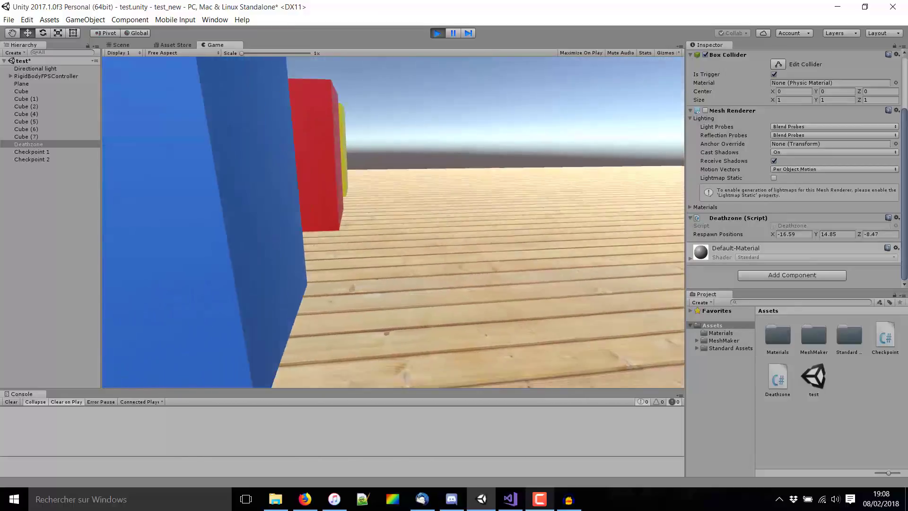
{"action": "key", "text": "w"}
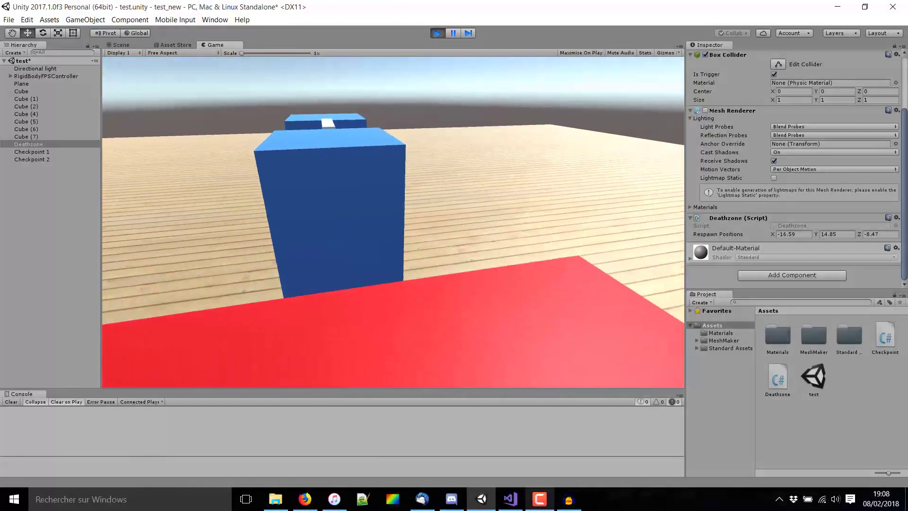
{"action": "key", "text": "w"}
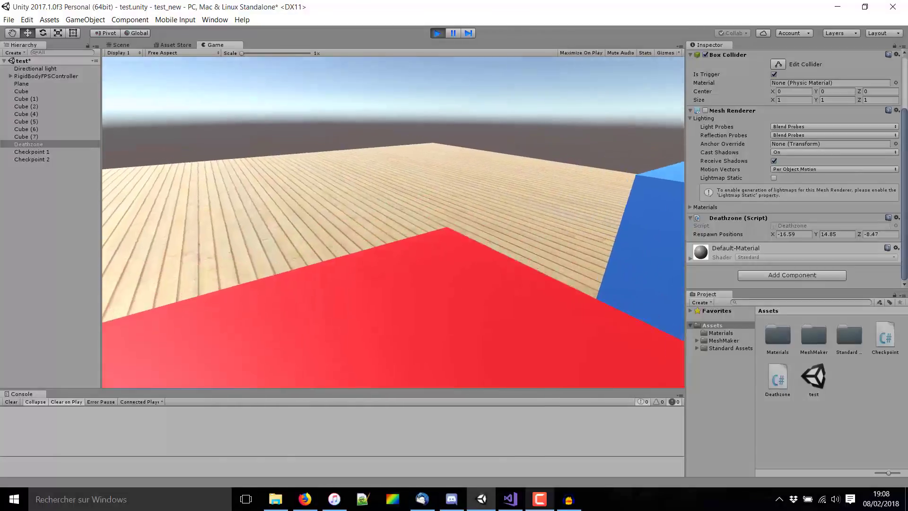
{"action": "key", "text": "w"}
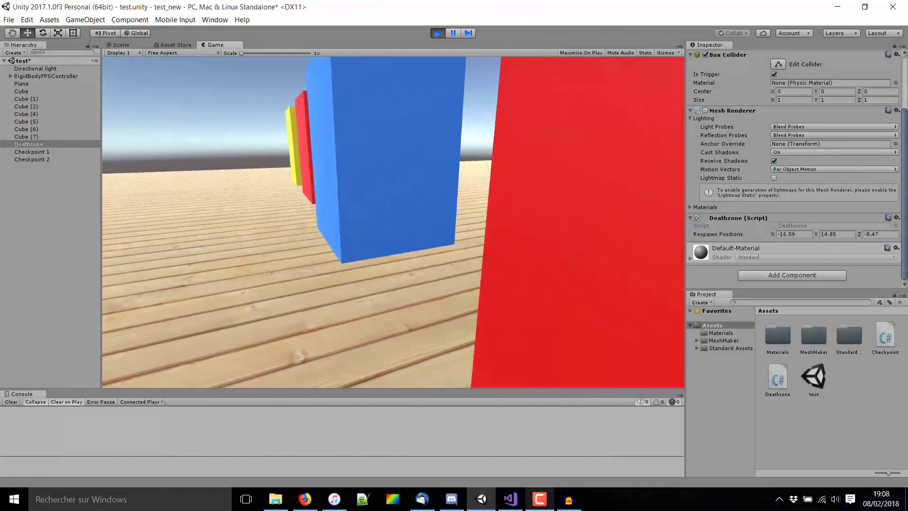
{"action": "key", "text": "w"}
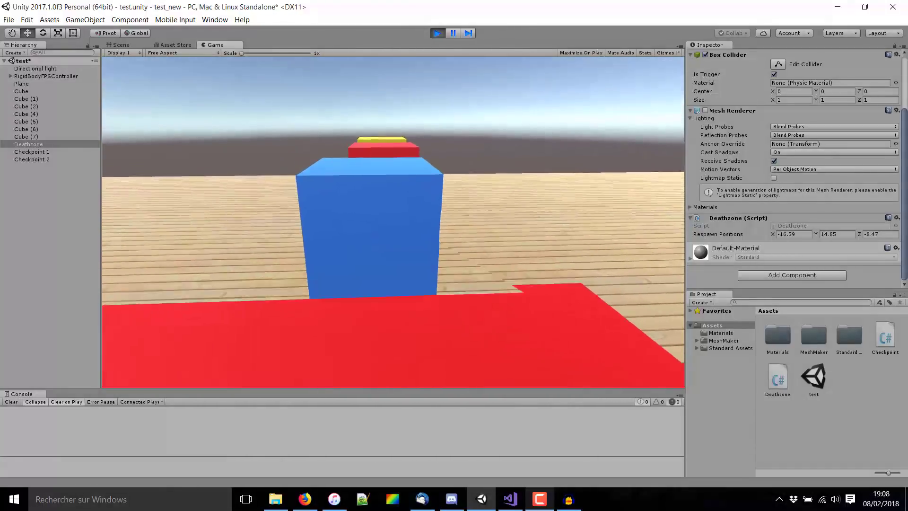
- Head toward the yellow cube and jump onto the red block, falling again to confirm the respawn point
{"action": "key", "text": "space"}
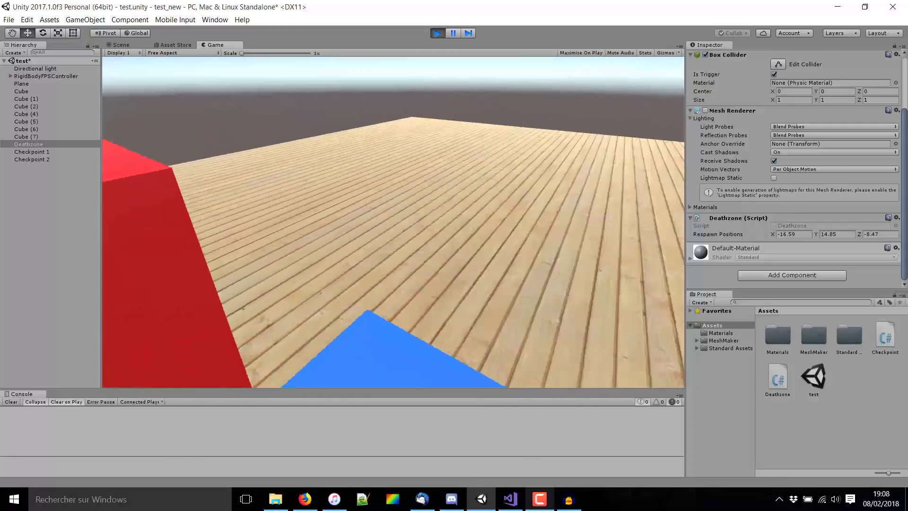
{"action": "key", "text": "w"}
{"action": "key", "text": "w"}
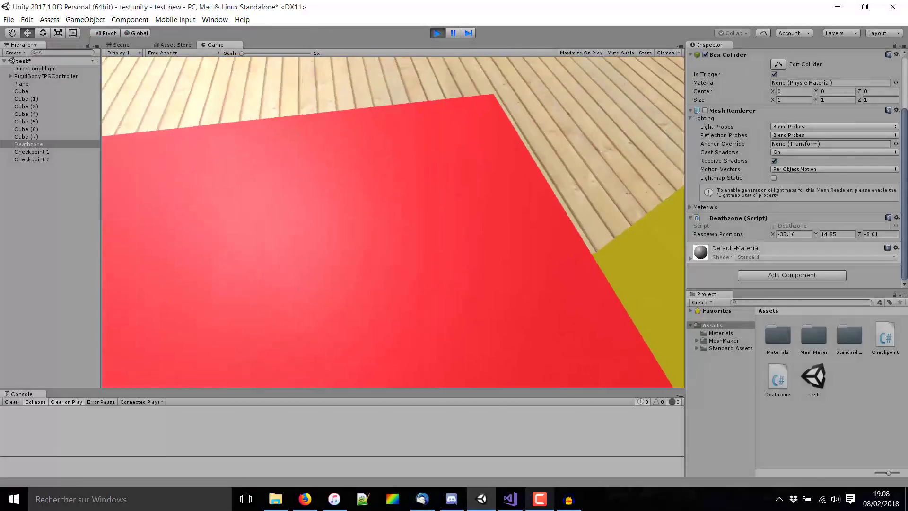
{"action": "key", "text": "d"}
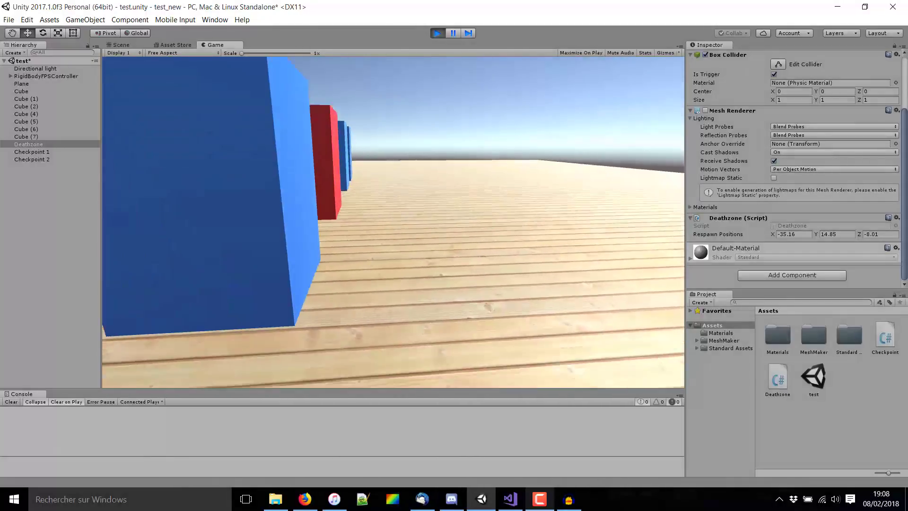
{"action": "key", "text": "w"}
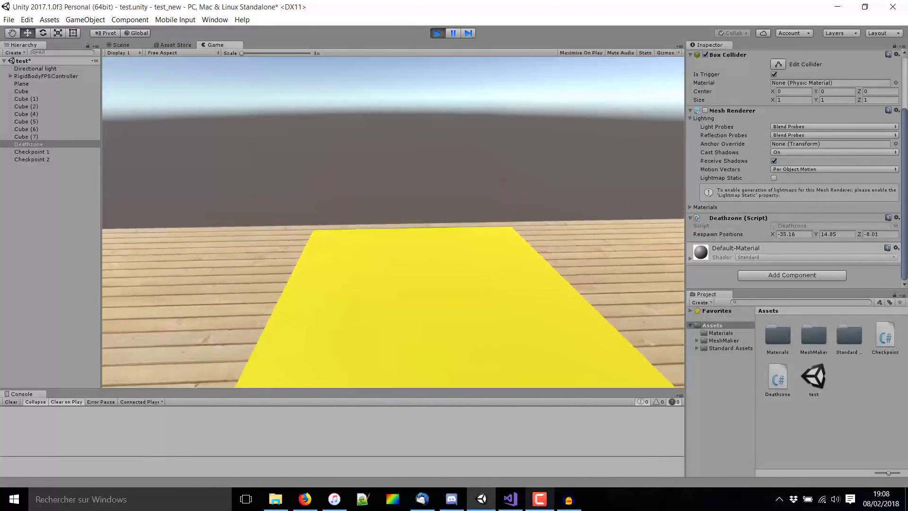
{"action": "key", "text": "w"}
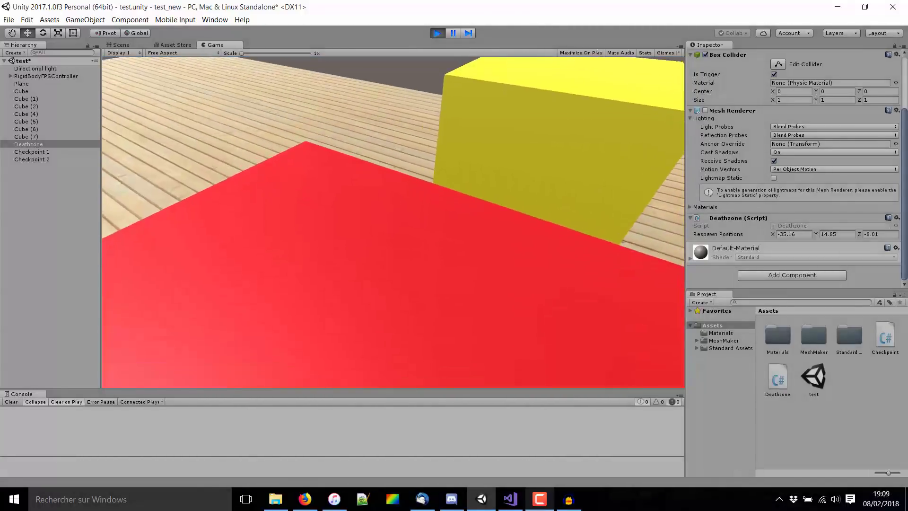
{"action": "key", "text": "w"}
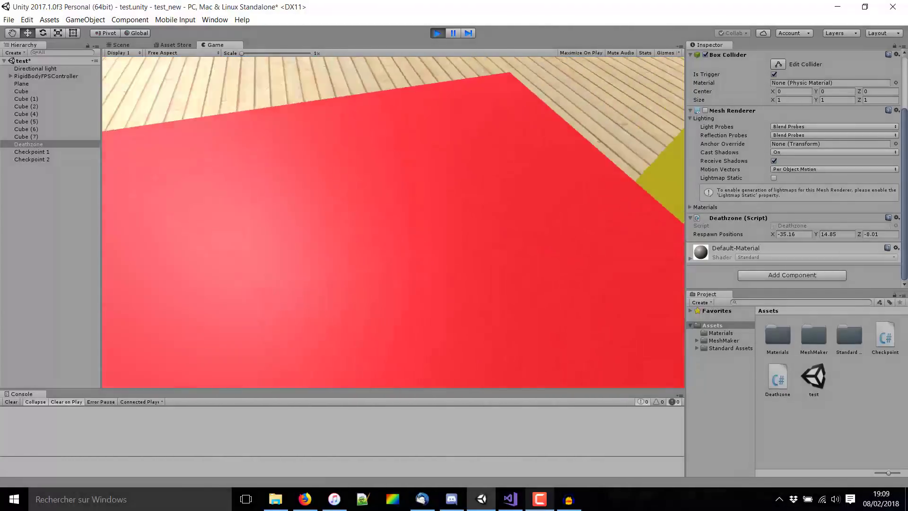
{"action": "key", "text": "w"}
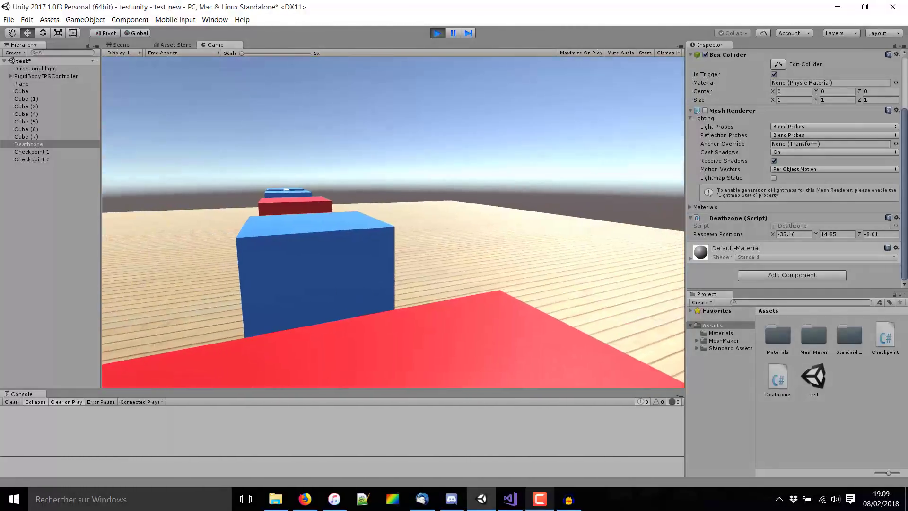
{"action": "key", "text": "w"}
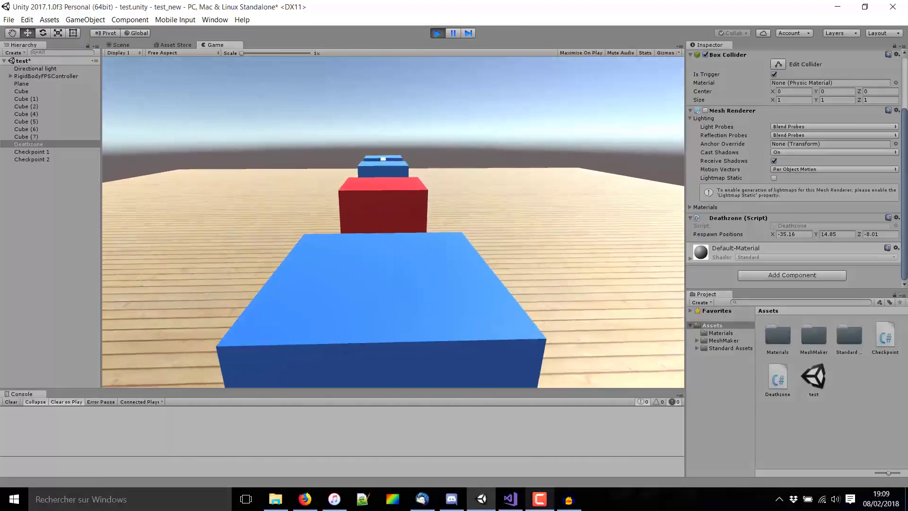
{"action": "key", "text": "w"}
{"action": "key", "text": "space"}
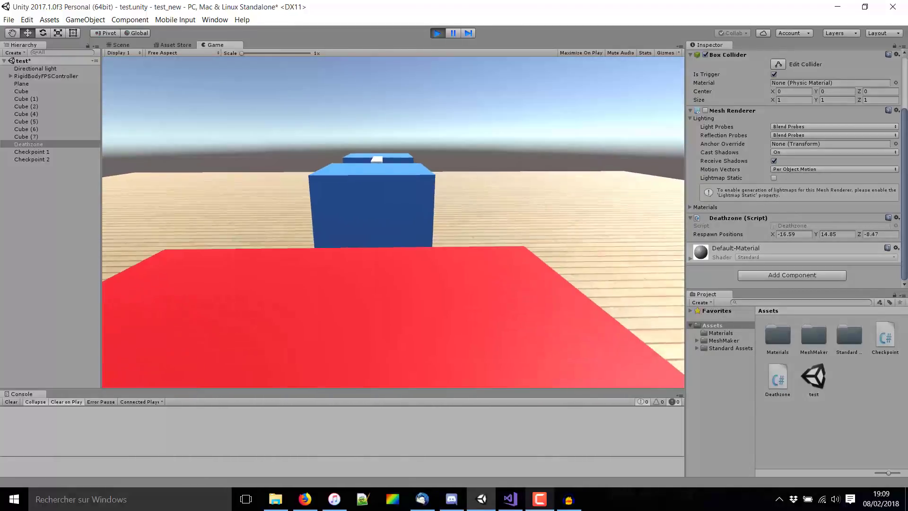
{"action": "key", "text": "w"}
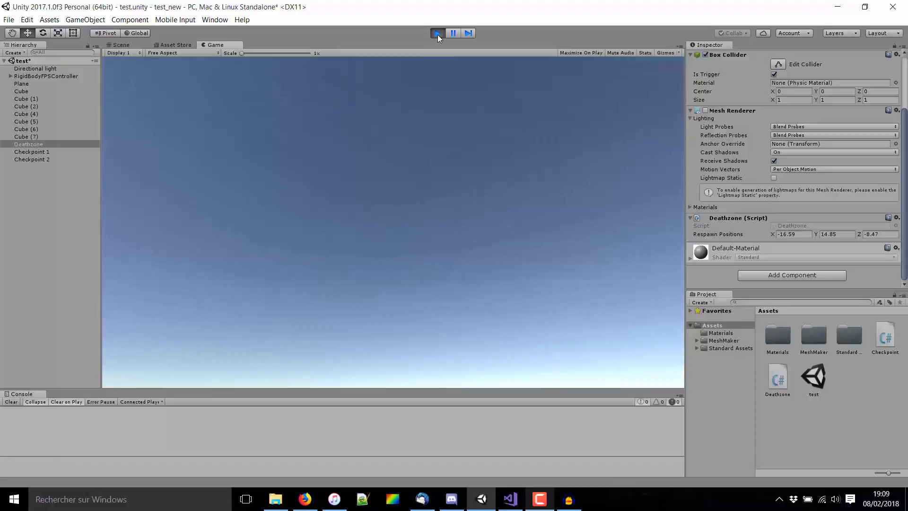
- Stop the play test, look over the checkpoints, and bring up Checkpoint.cs in Visual Studio
{"action": "left_click", "coordinate": [438, 33]}
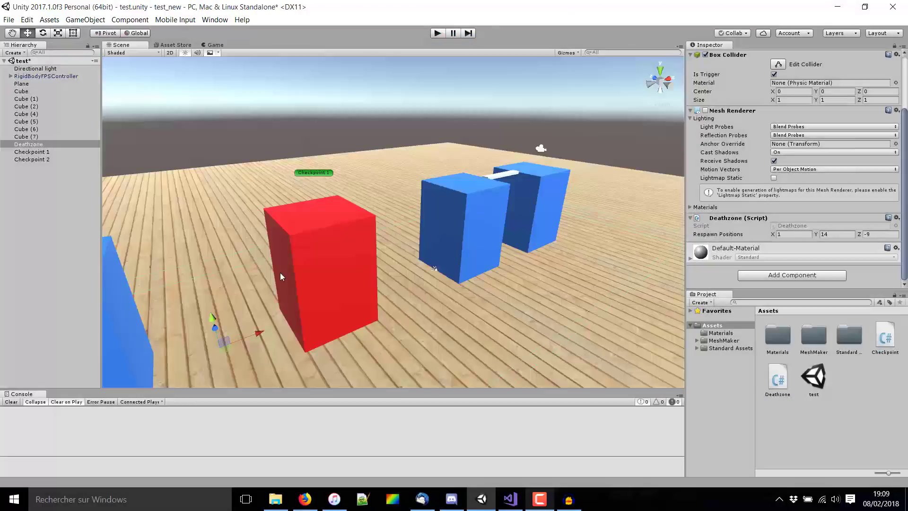
{"action": "right_click_drag", "start_coordinate": [345, 203], "coordinate": [349, 224]}
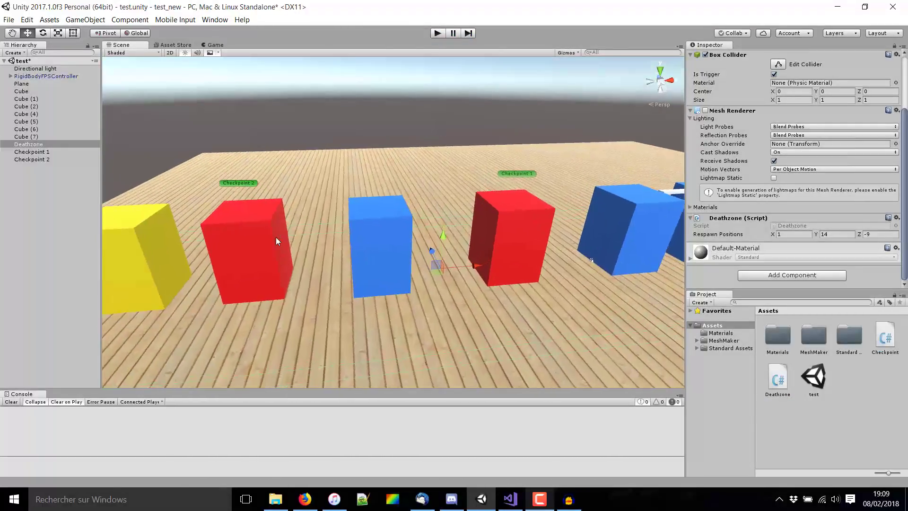
{"action": "middle_click_drag", "start_coordinate": [349, 224], "coordinate": [379, 150]}
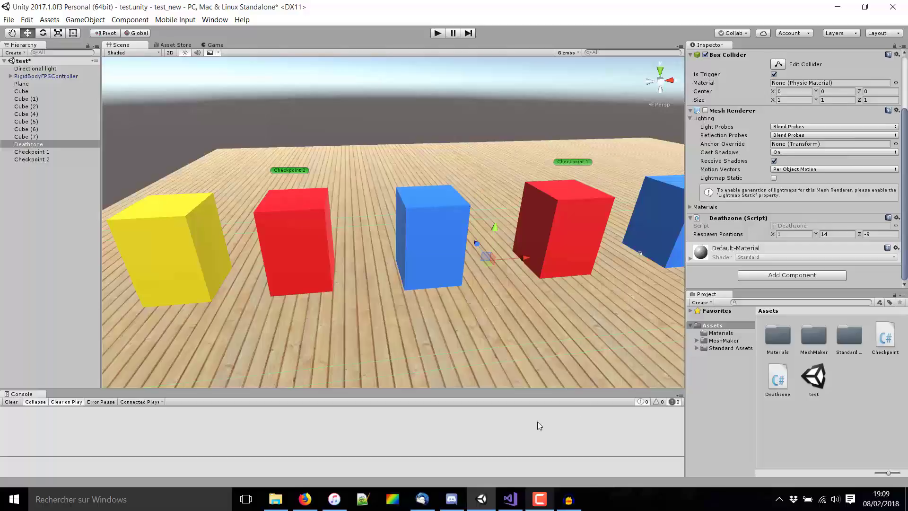
{"action": "left_click", "coordinate": [511, 507]}
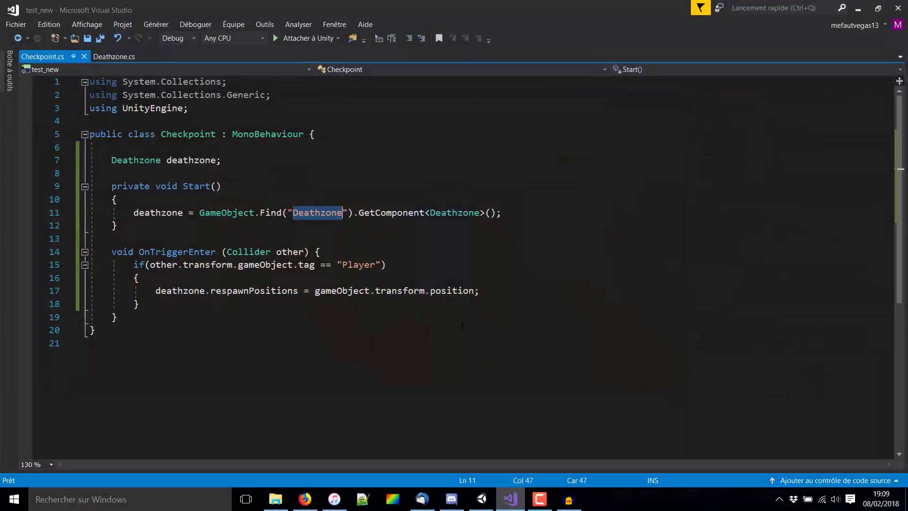
- Add Destroy(gameObject); after the respawn position line in OnTriggerEnter
{"action": "left_click", "coordinate": [485, 291]}
{"action": "key", "text": "Return"}
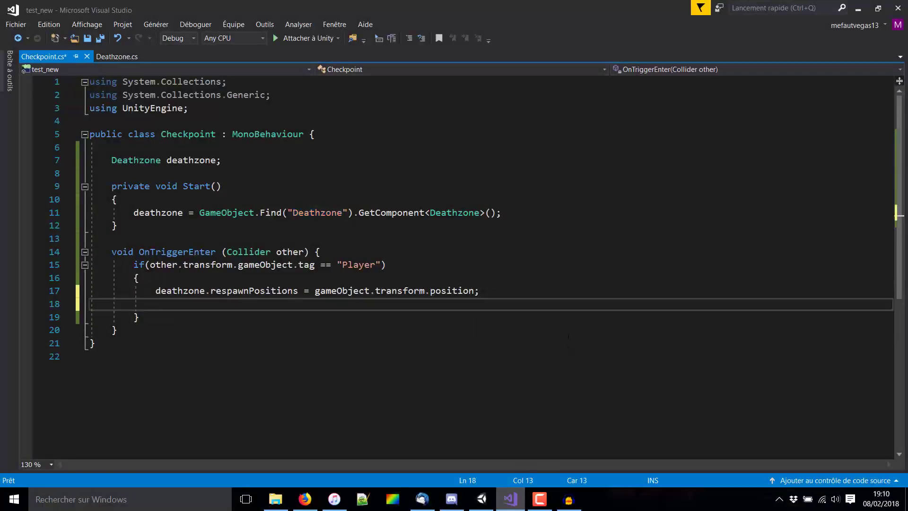
{"action": "type", "text": "Destr"}
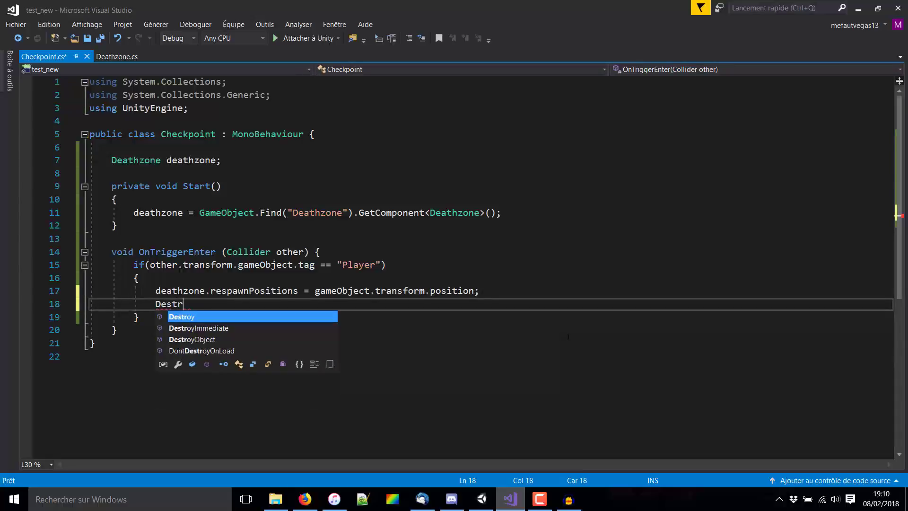
{"action": "type", "text": "oy(game"}
{"action": "key", "text": "Tab"}
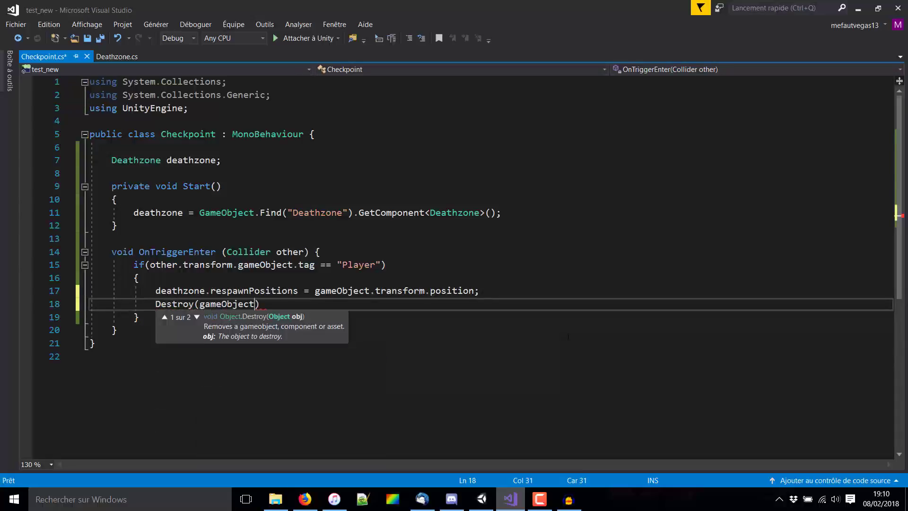
{"action": "type", "text": ")"}
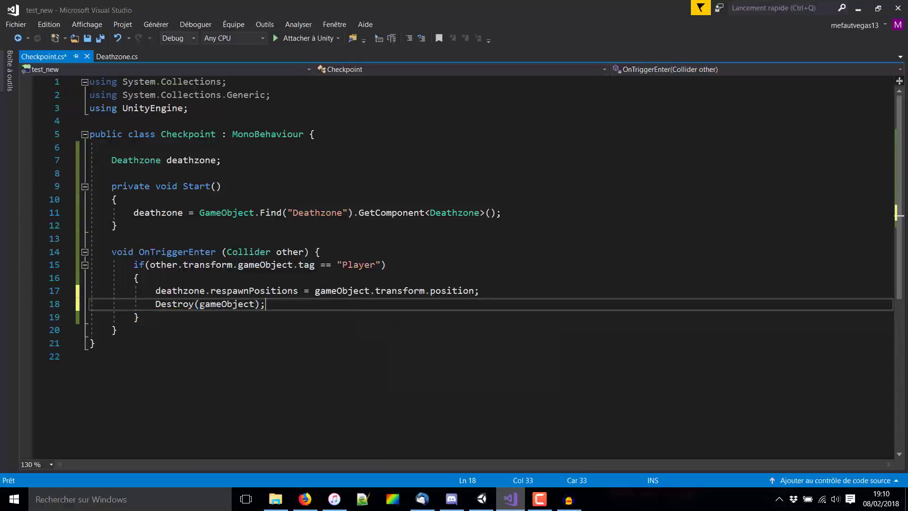
{"action": "left_click", "coordinate": [221, 305]}
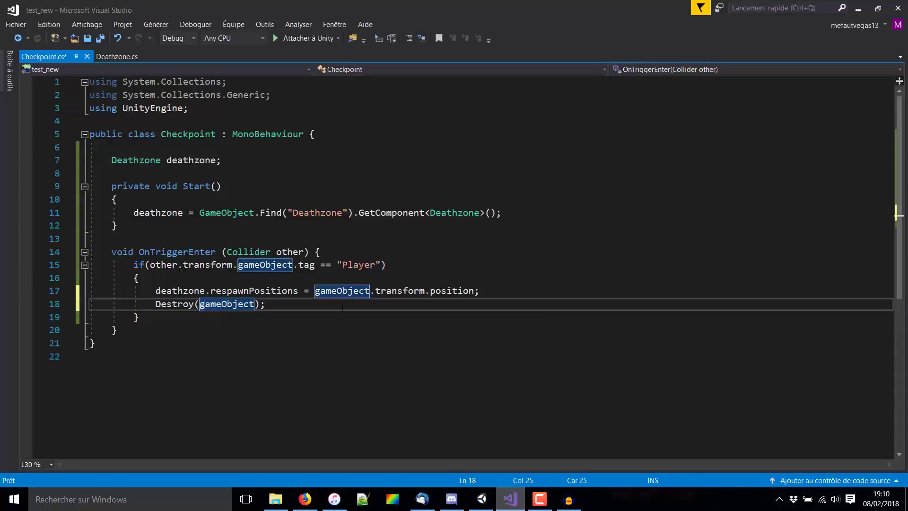
- Go back to the Unity scene and start play mode
{"action": "left_click", "coordinate": [490, 501]}
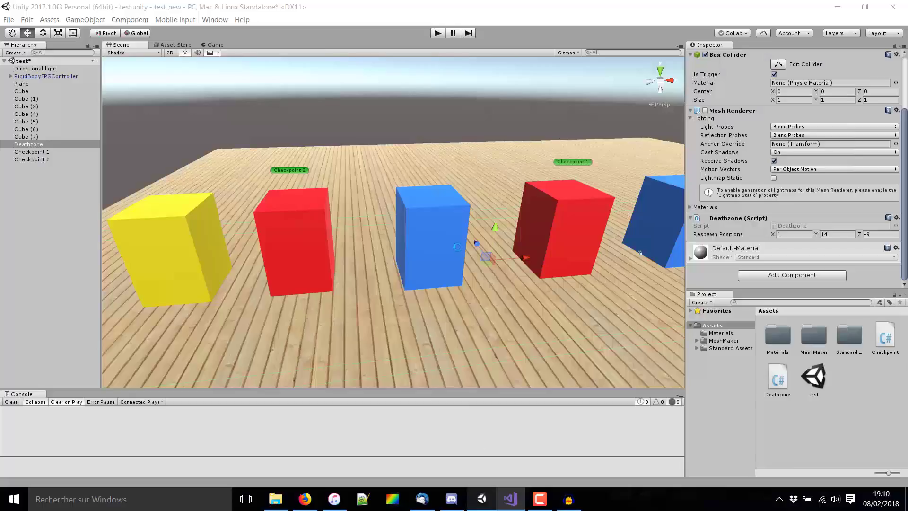
{"action": "left_click_drag", "start_coordinate": [456, 176], "coordinate": [495, 180], "text": "alt"}
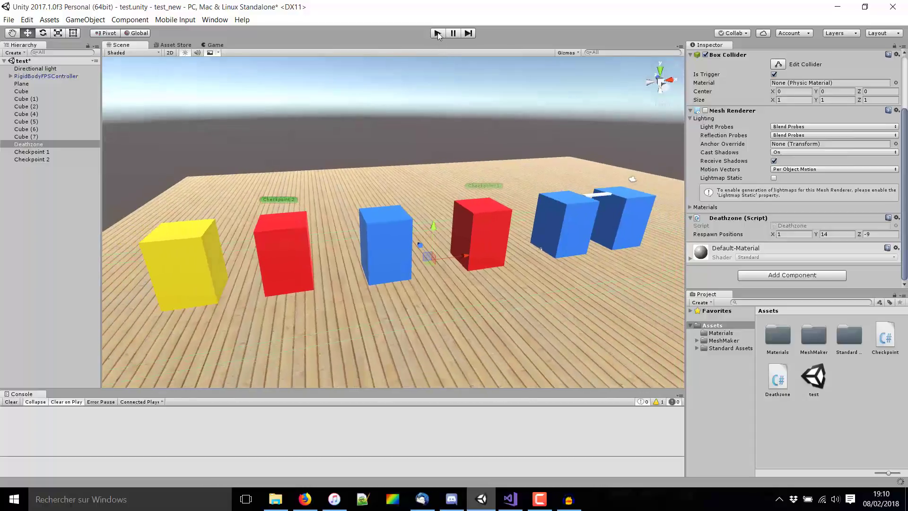
{"action": "left_click", "coordinate": [438, 32]}
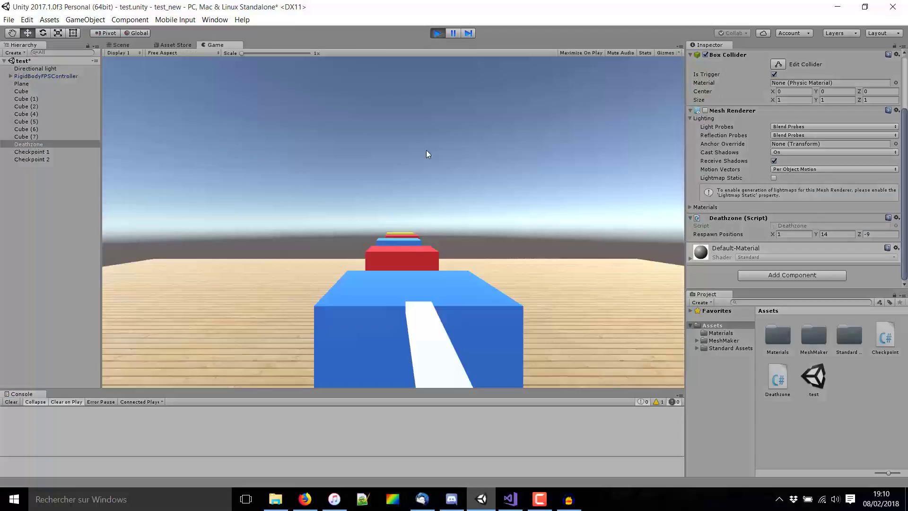
- Jump onto Checkpoint 1's block, then fall off and respawn at the checkpoint
{"action": "key", "text": "w"}
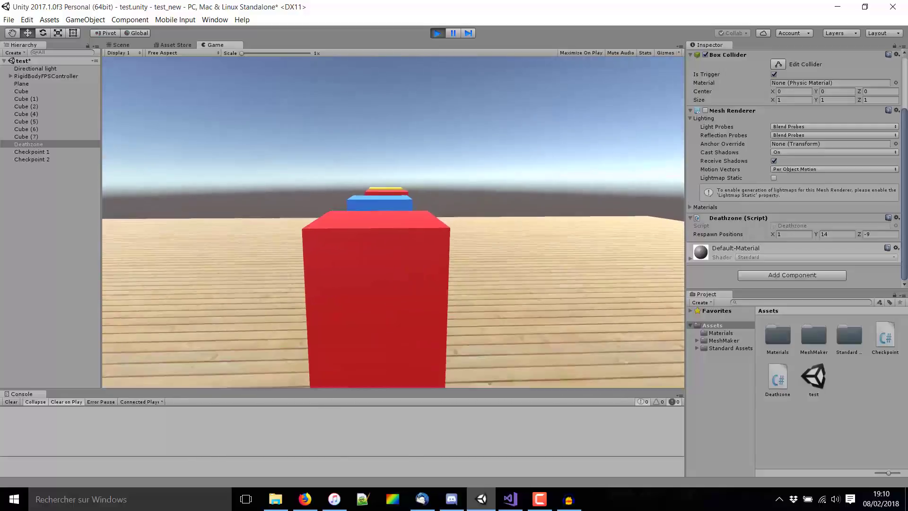
{"action": "key", "text": "space"}
{"action": "key", "text": "w"}
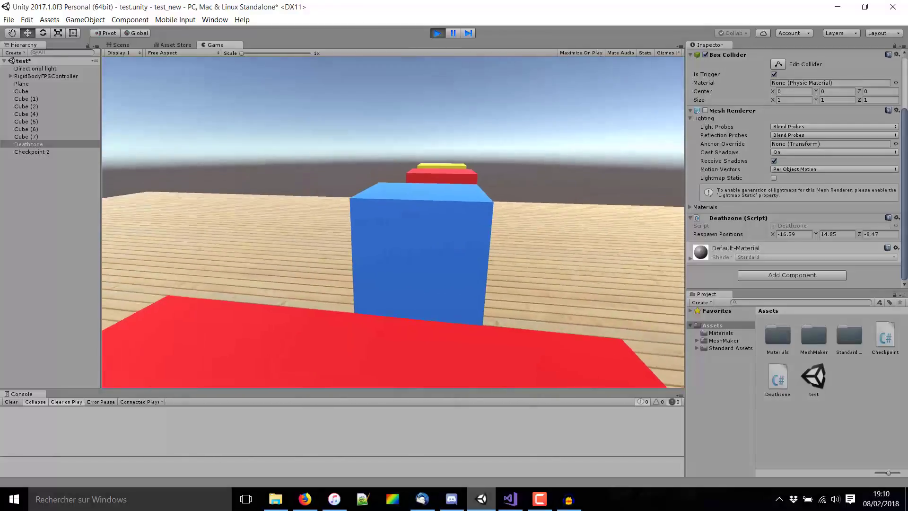
{"action": "mouse_move", "coordinate": [393, 221]}
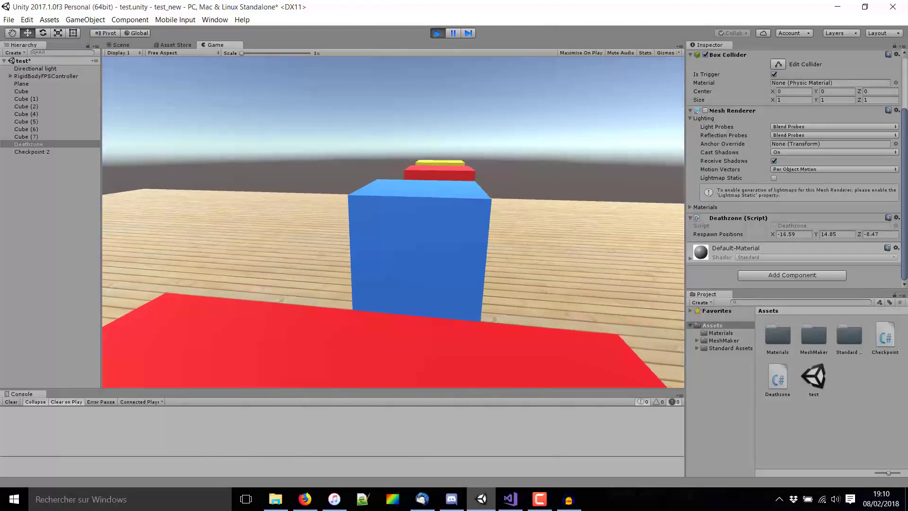
{"action": "key", "text": "w"}
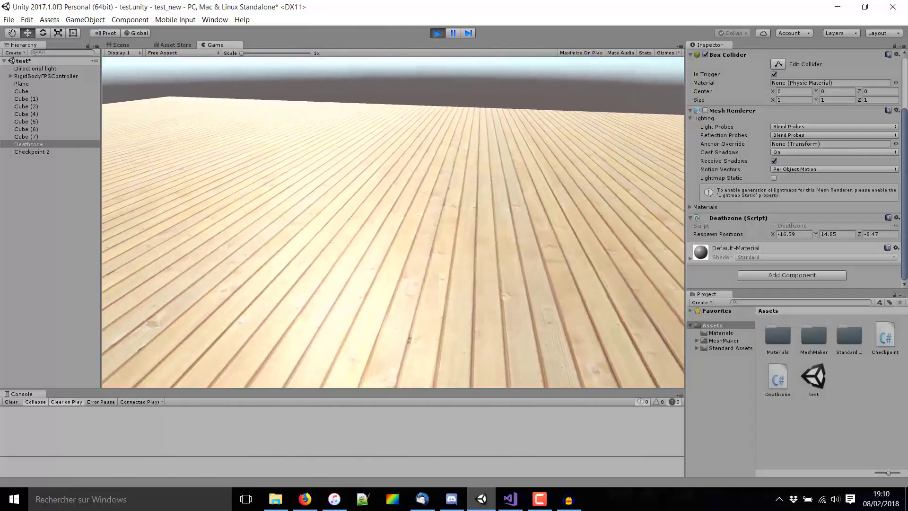
{"action": "key", "text": "w"}
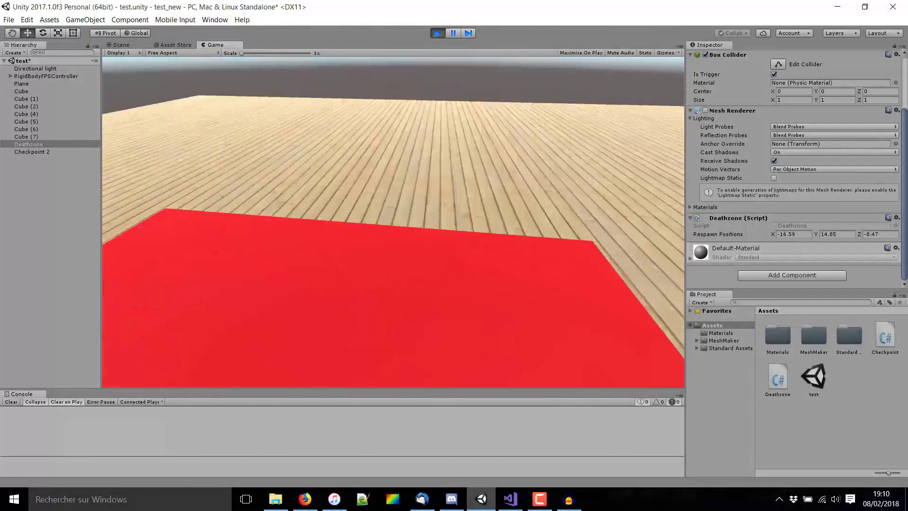
{"action": "key", "text": "w"}
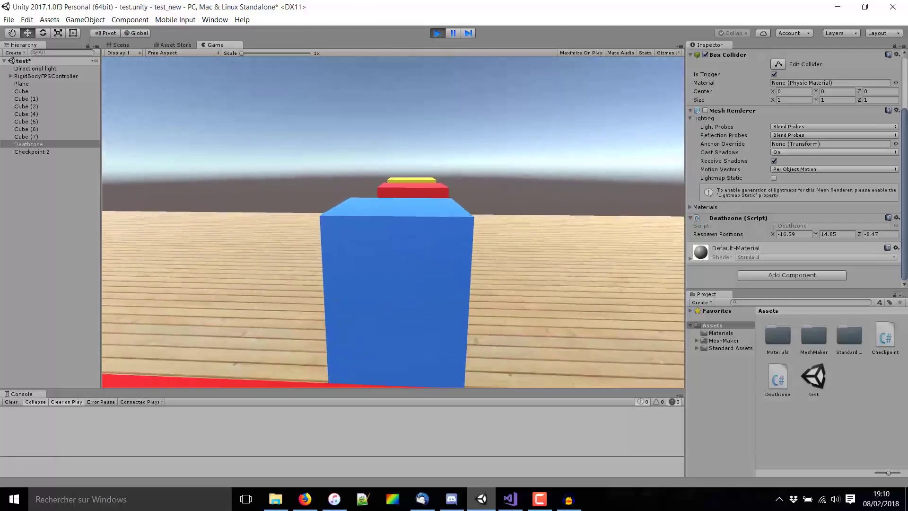
- Reach Checkpoint 2, setting Respawn Positions to -35.16, 14.85, -8.01, then jump across the red cubes
{"action": "key", "text": "w"}
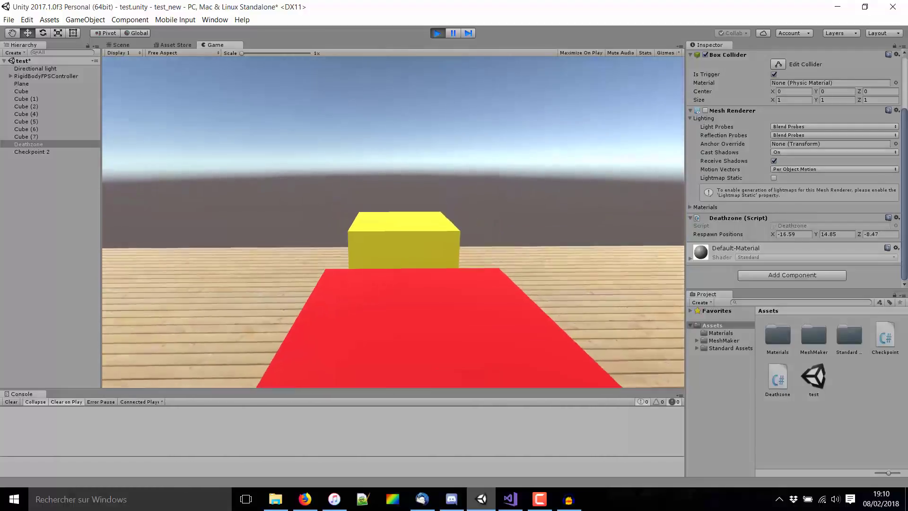
{"action": "key", "text": "w"}
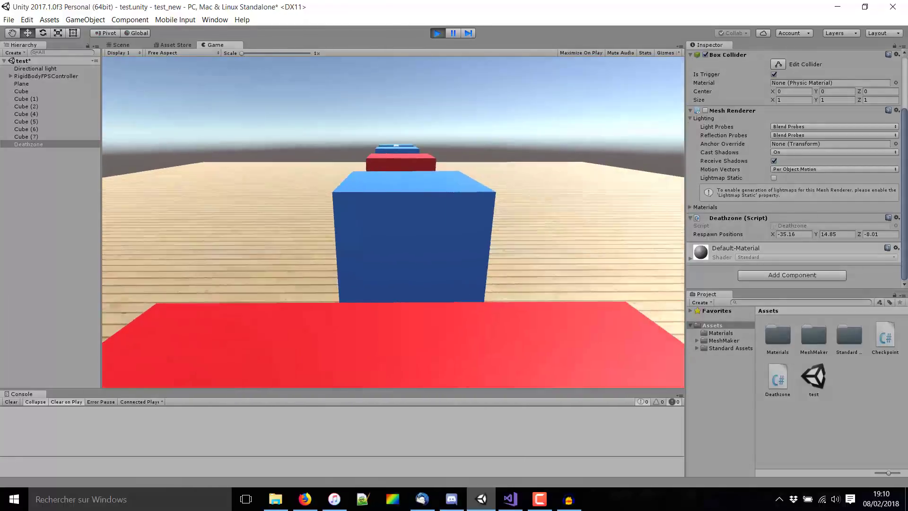
{"action": "key", "text": "w"}
{"action": "key", "text": "space"}
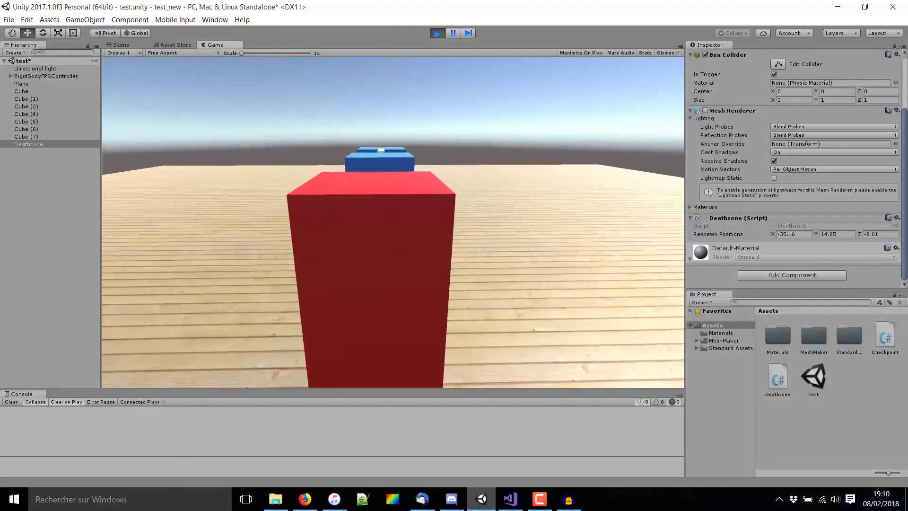
{"action": "key", "text": "w"}
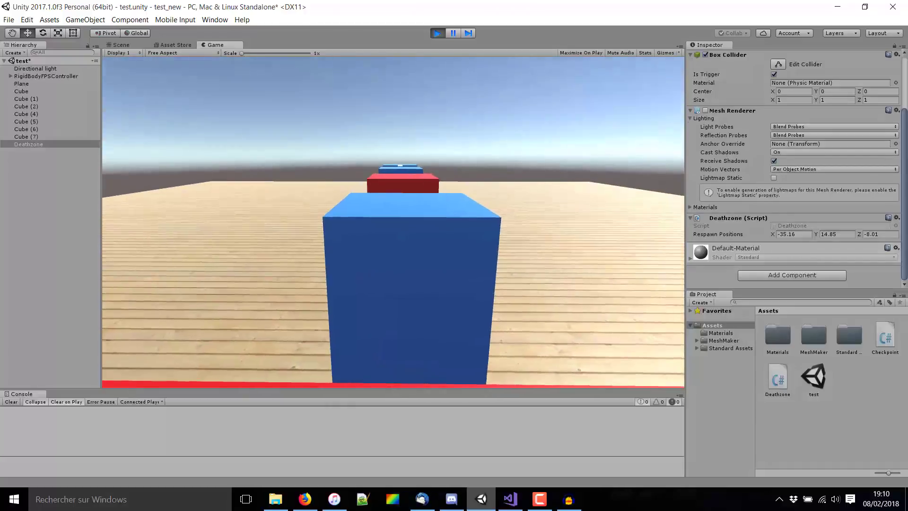
{"action": "key", "text": "w"}
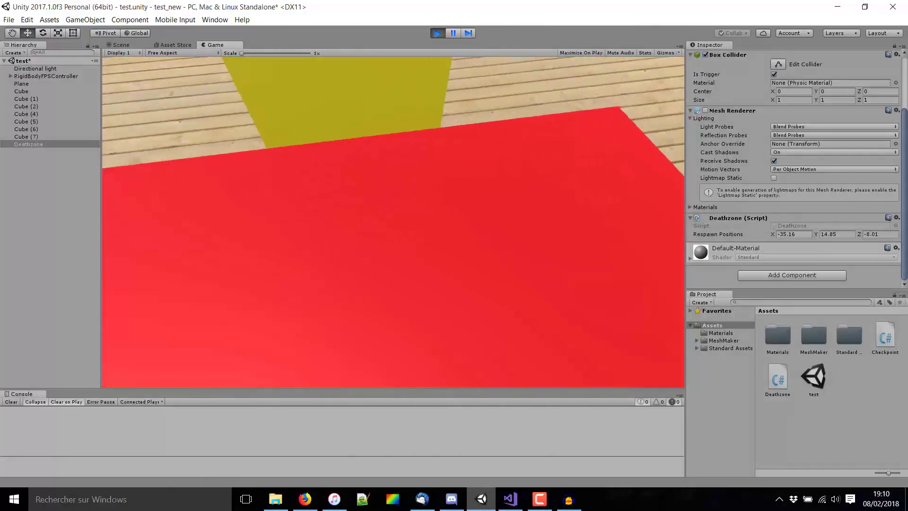
{"action": "key", "text": "w"}
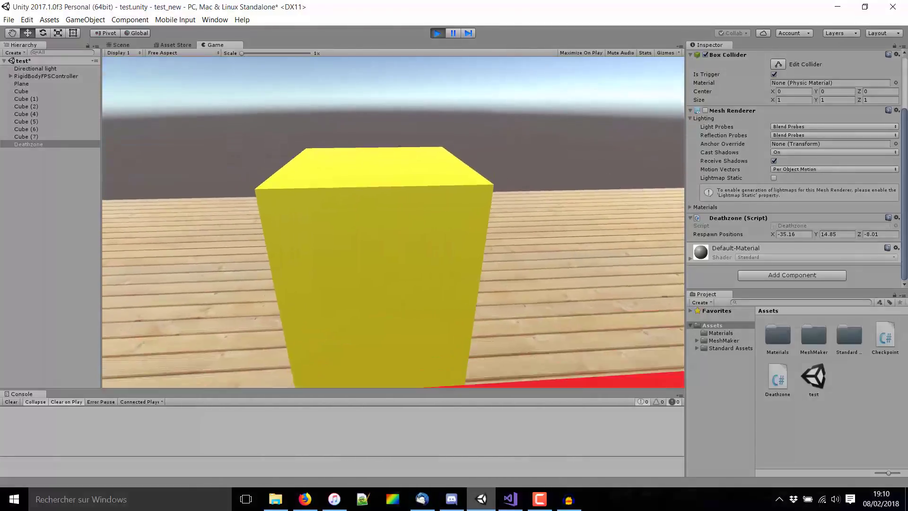
{"action": "key", "text": "w"}
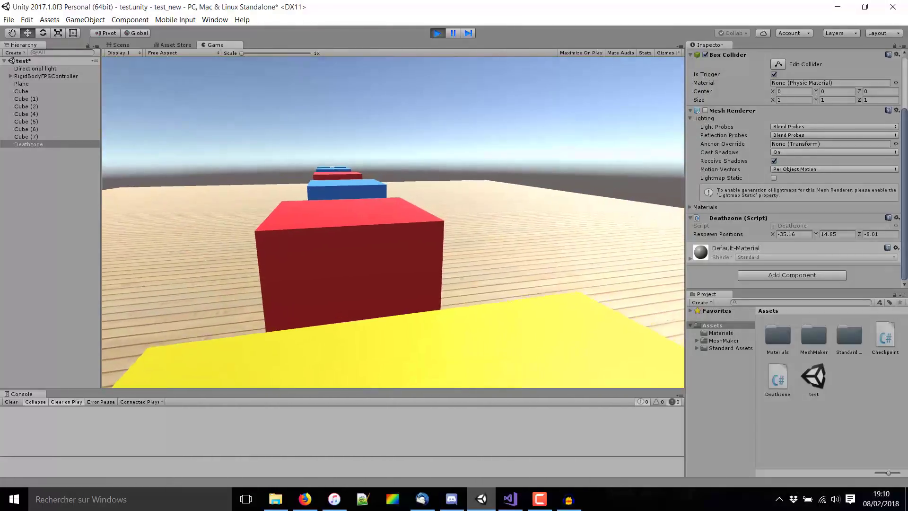
{"action": "key", "text": "space"}
{"action": "key", "text": "w"}
{"action": "key", "text": "space"}
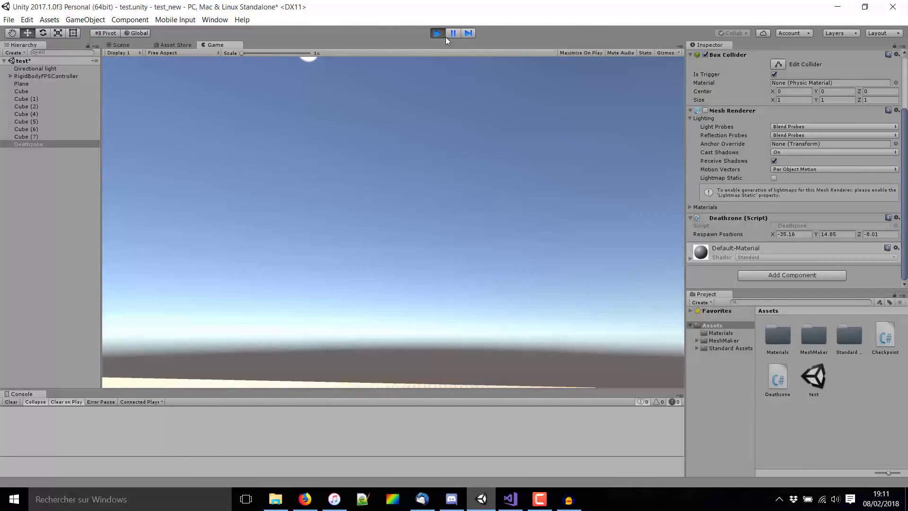
{"action": "left_click", "coordinate": [445, 36]}
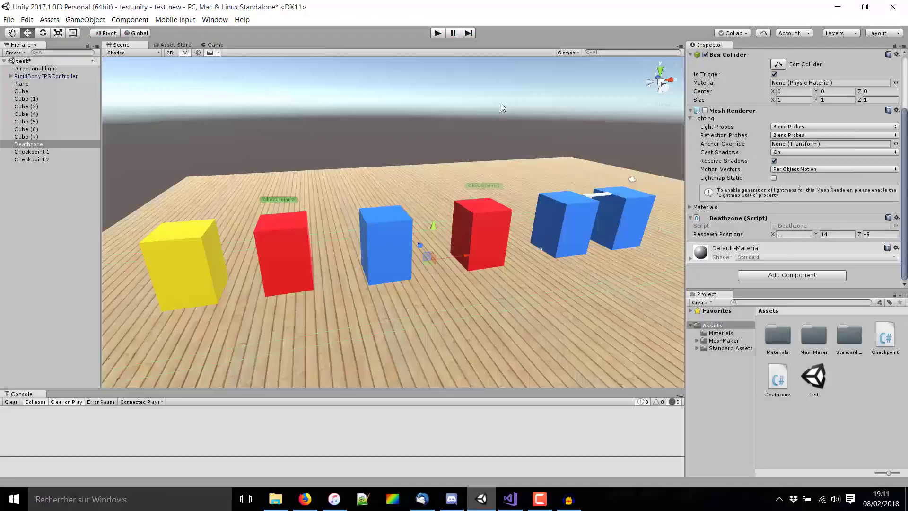